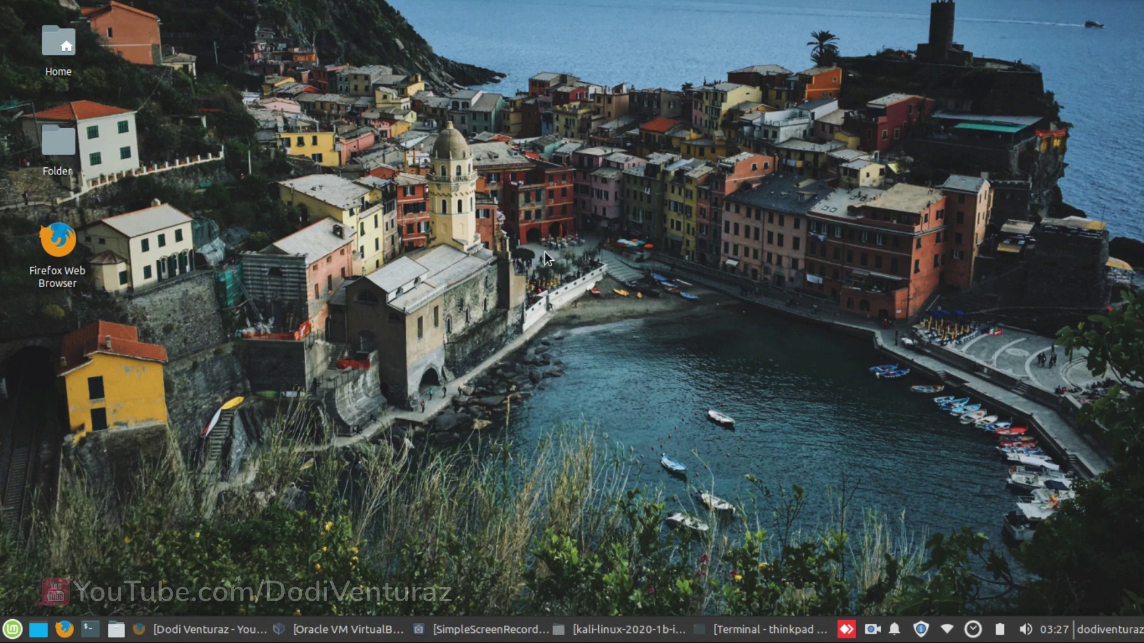
# - Restore Firefox and switch to the kali.org Kali Linux downloads tab
pyautogui.click(227, 630)
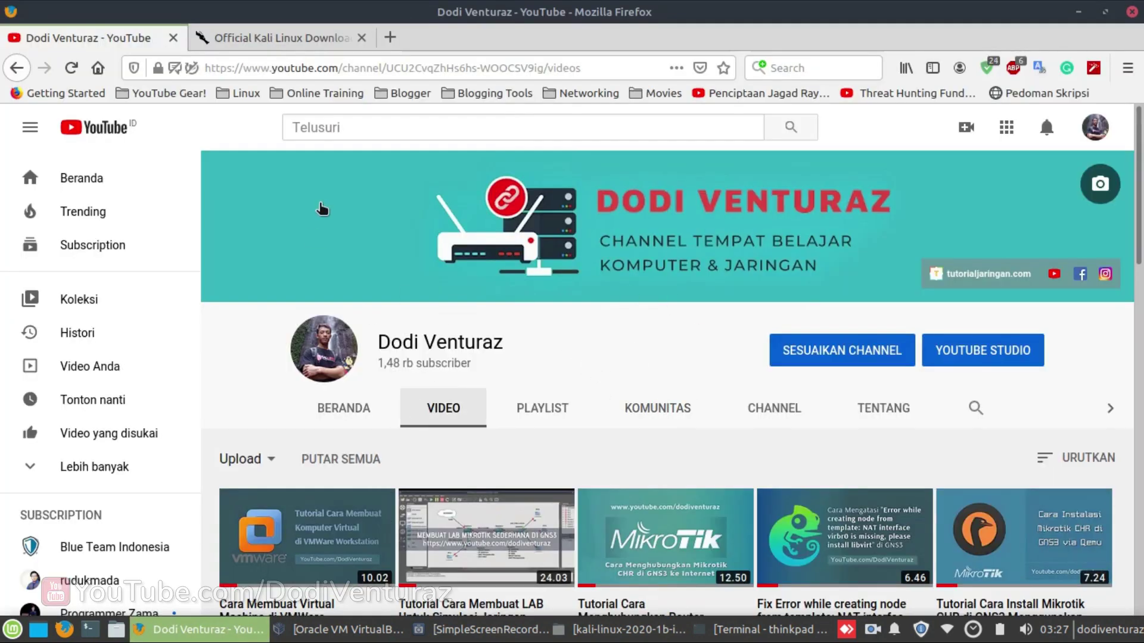
pyautogui.click(298, 38)
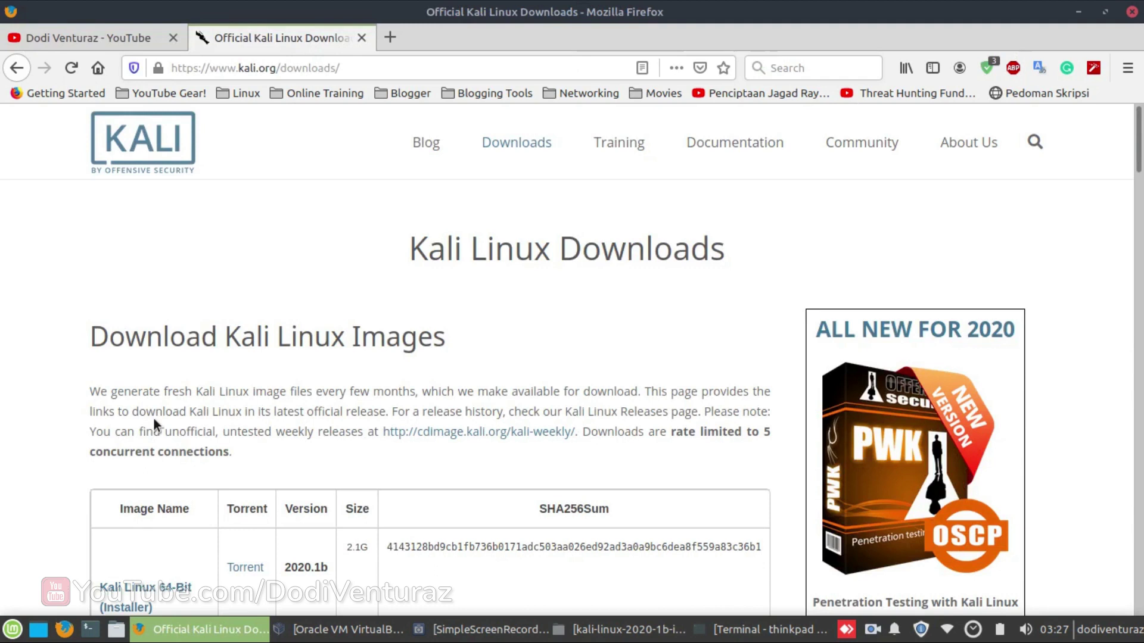
pyautogui.scroll(-2, 24, 486)
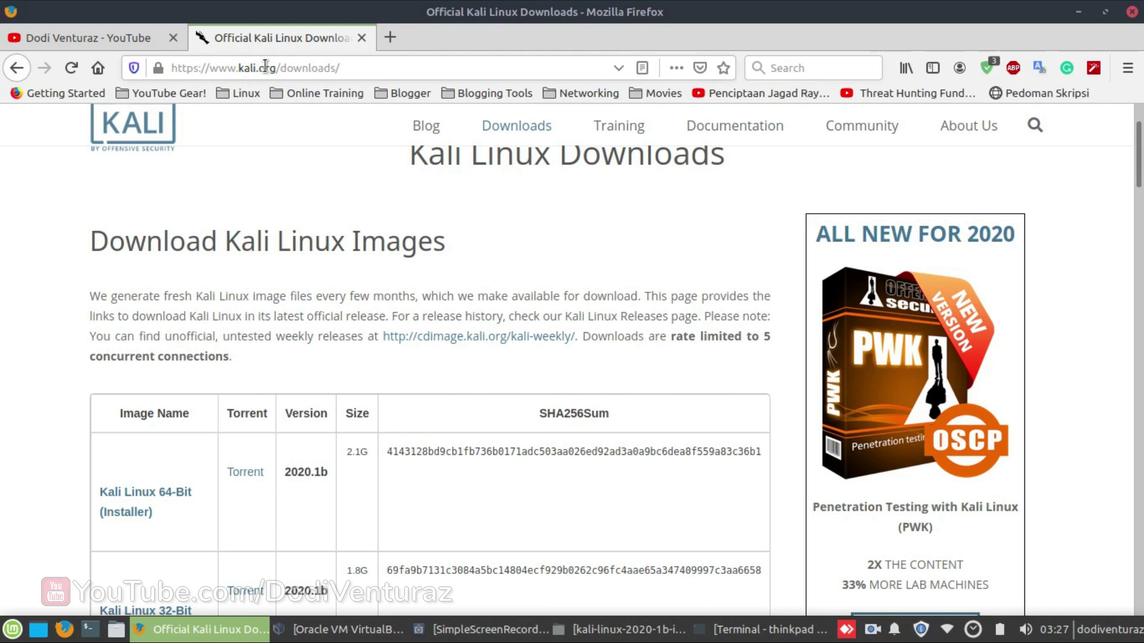
# - Scroll through the 2020.1b table of installer, live and NetInstaller images with SHA256 sums
pyautogui.scroll(-3, 31, 384)
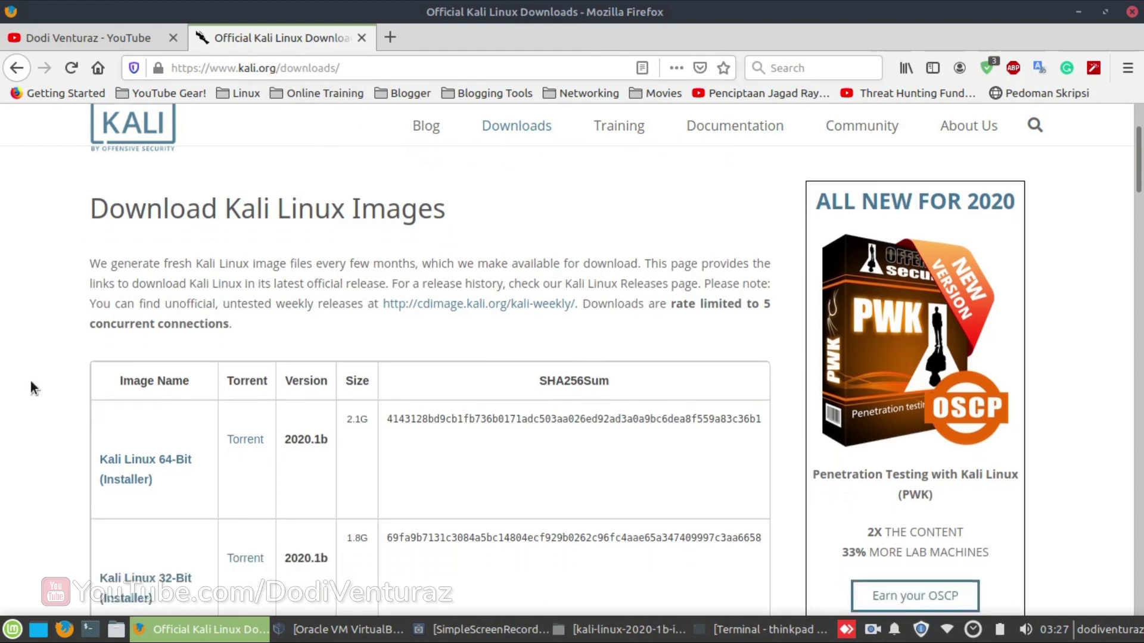
pyautogui.scroll(-3, 7, 428)
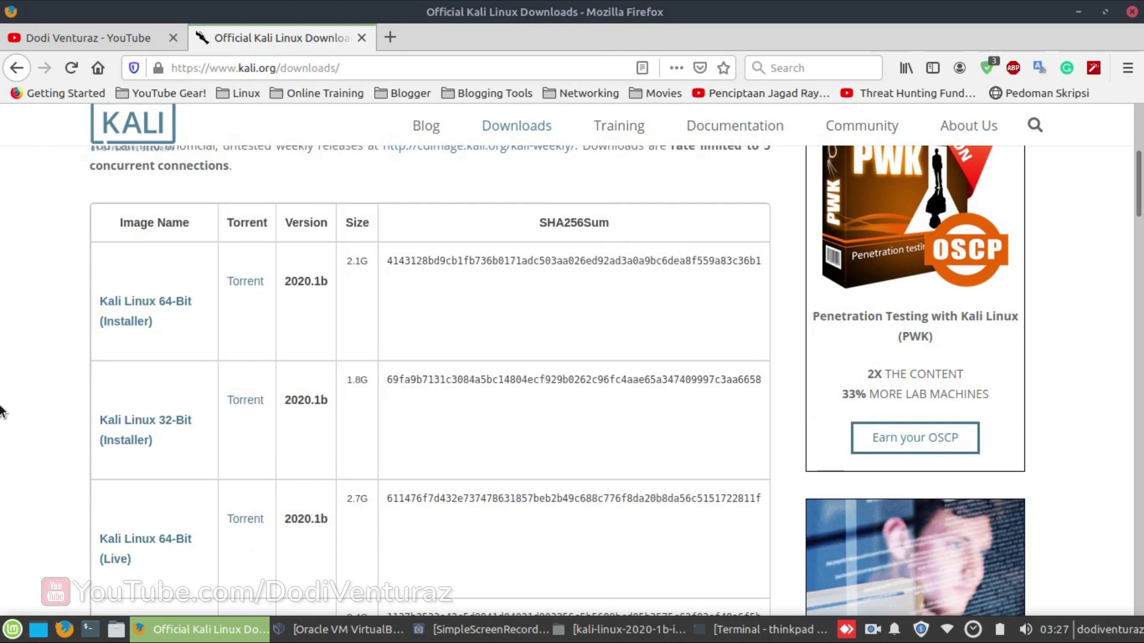
pyautogui.scroll(-3, 3, 410)
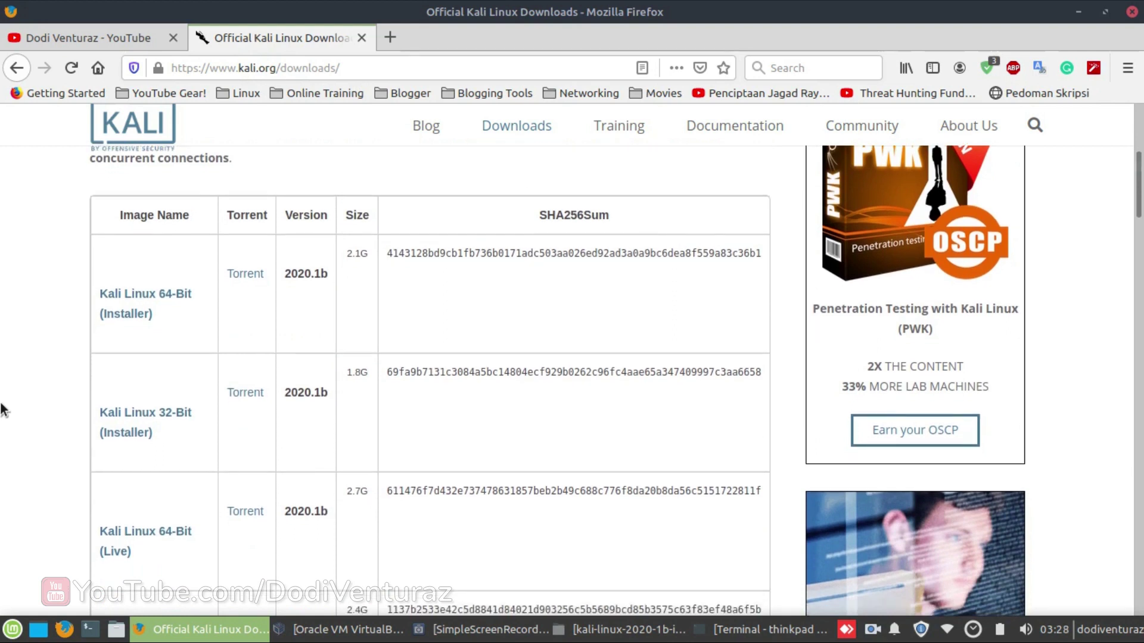
pyautogui.scroll(1, 3, 410)
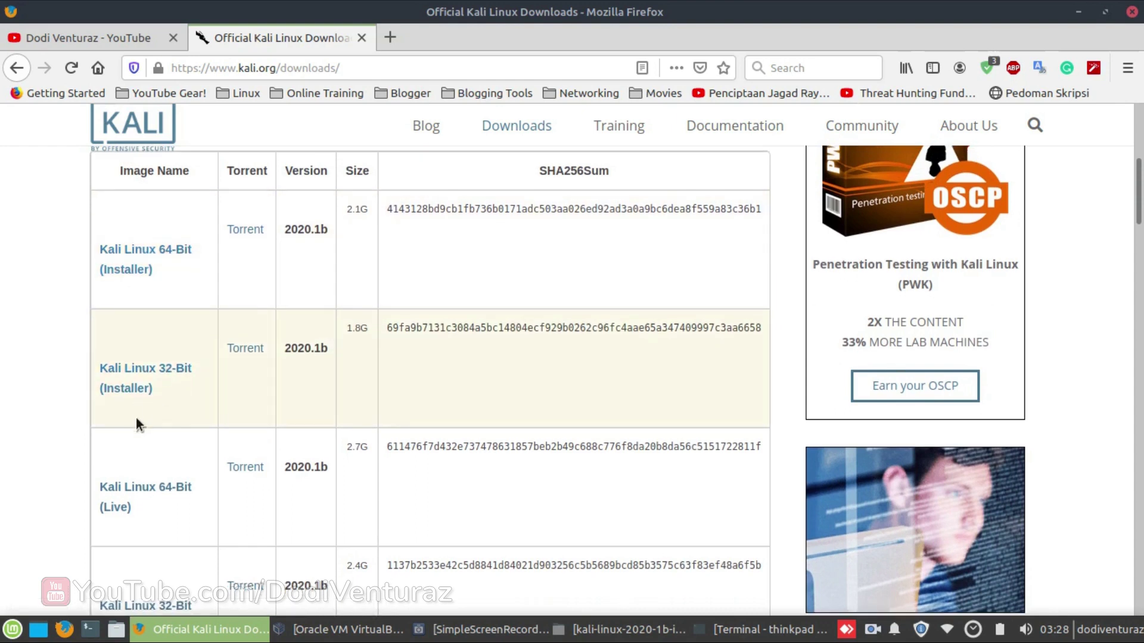
pyautogui.scroll(-2, 128, 441)
pyautogui.scroll(-1, 130, 392)
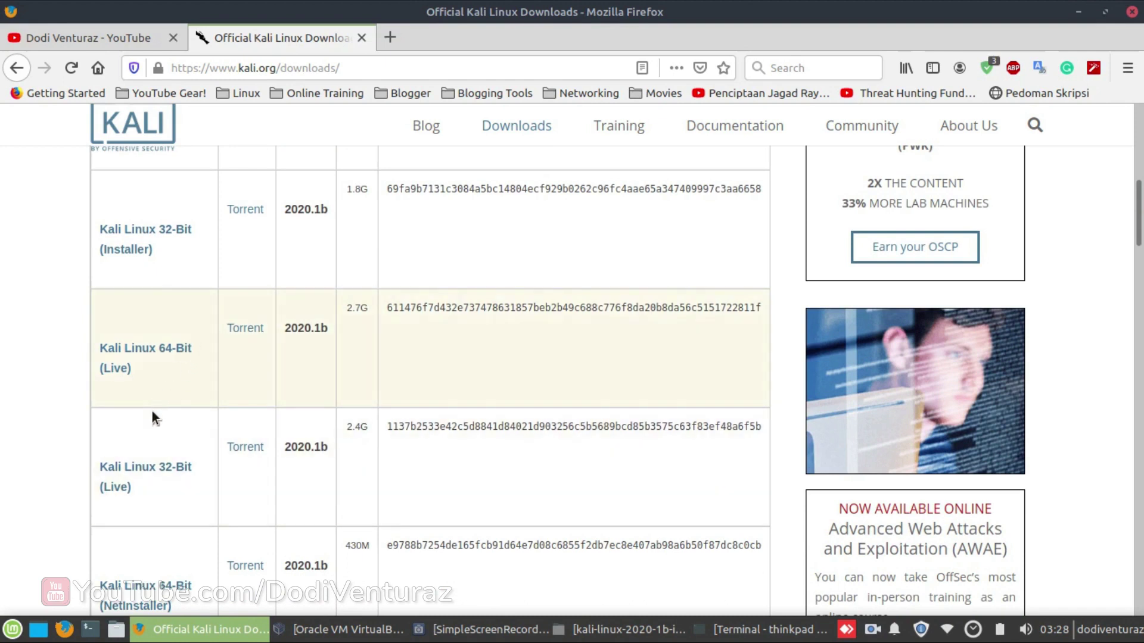
pyautogui.scroll(-2, 153, 414)
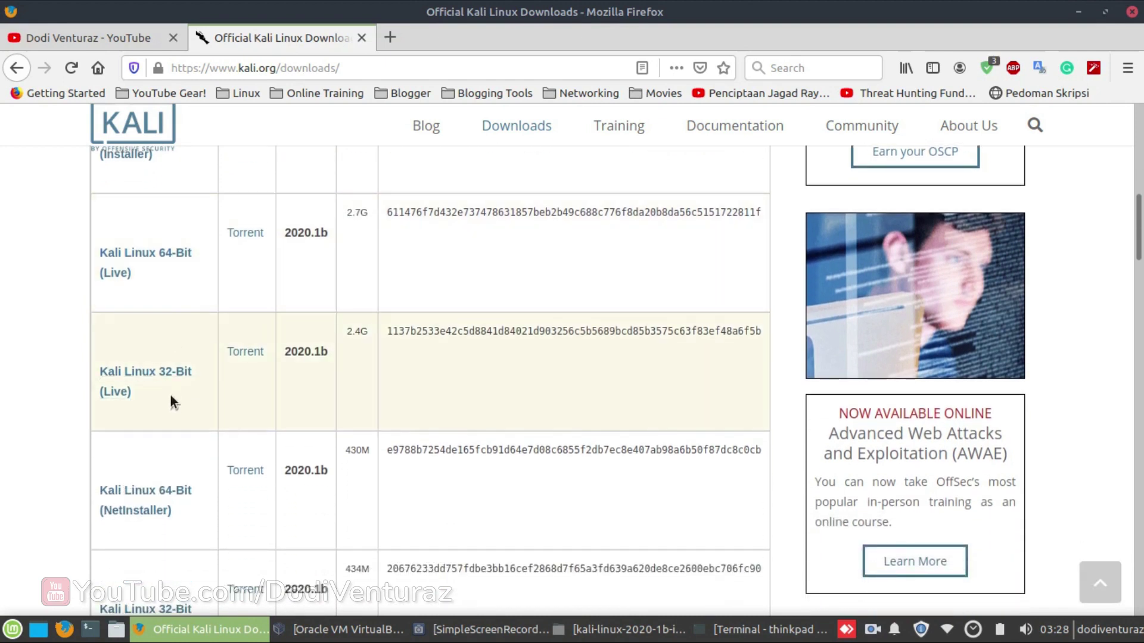
pyautogui.scroll(-2, 170, 394)
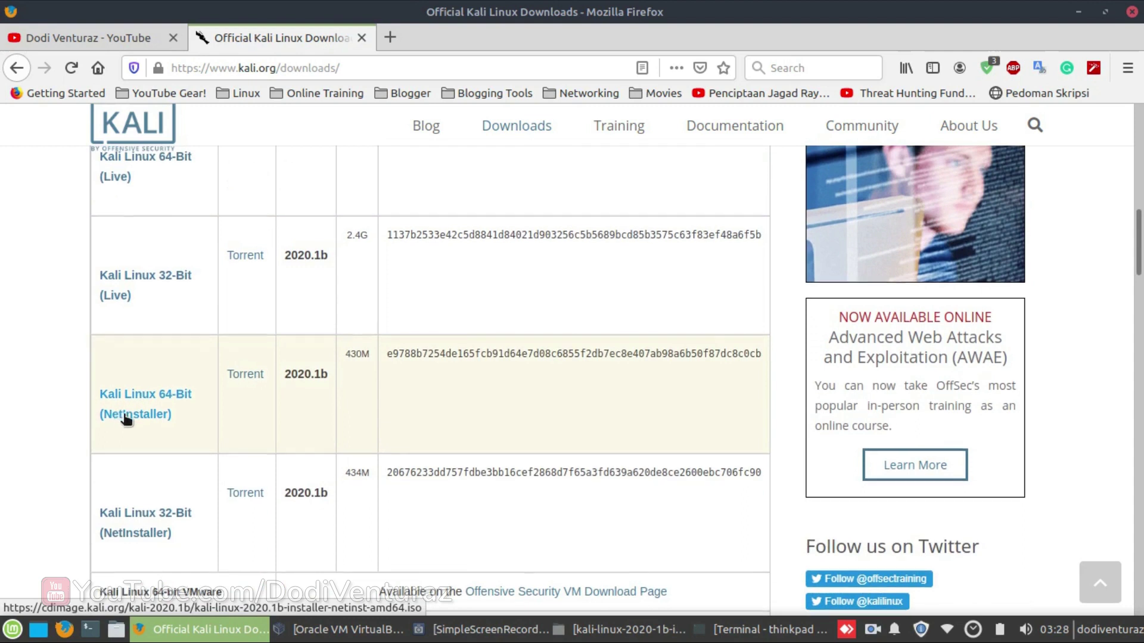
pyautogui.scroll(-1, 127, 416)
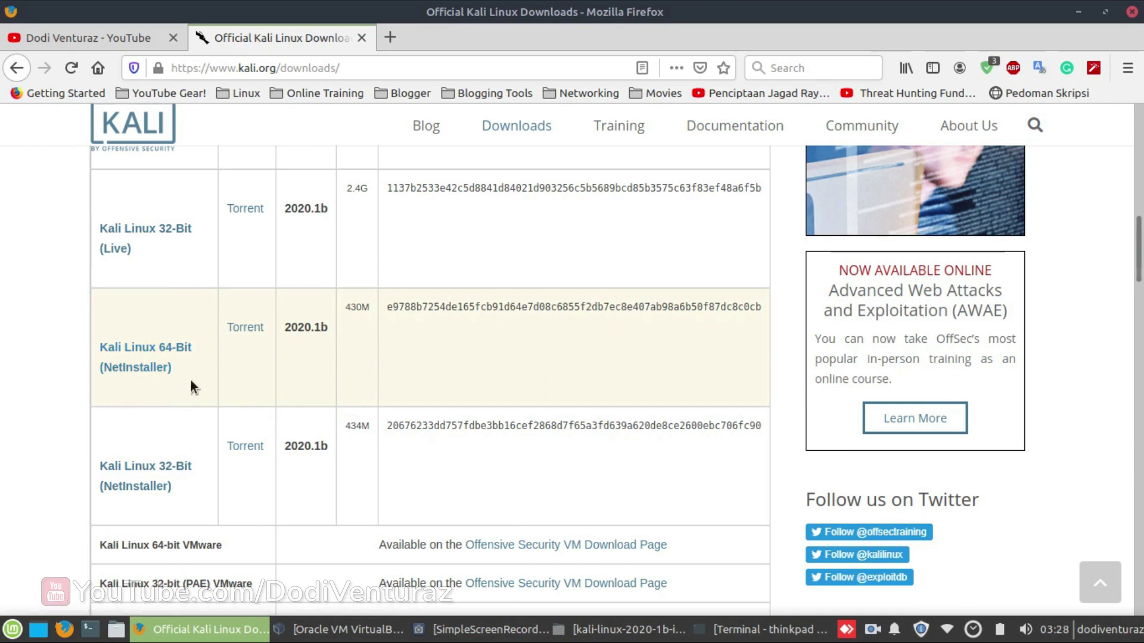
pyautogui.scroll(-3, 191, 380)
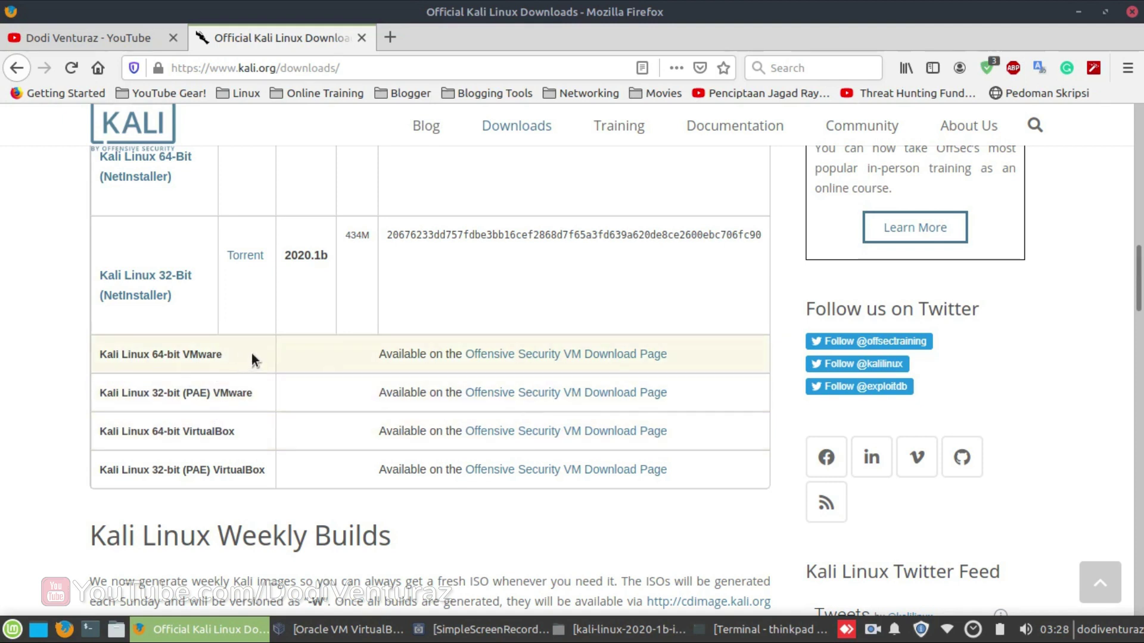
pyautogui.scroll(10, 251, 353)
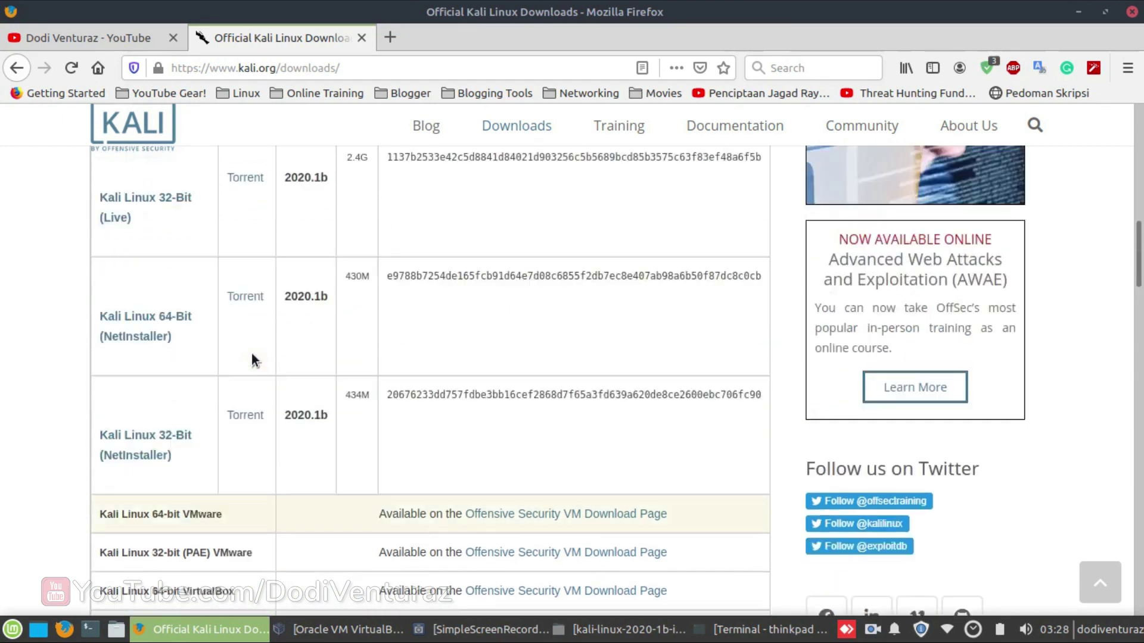
pyautogui.scroll(4, 252, 353)
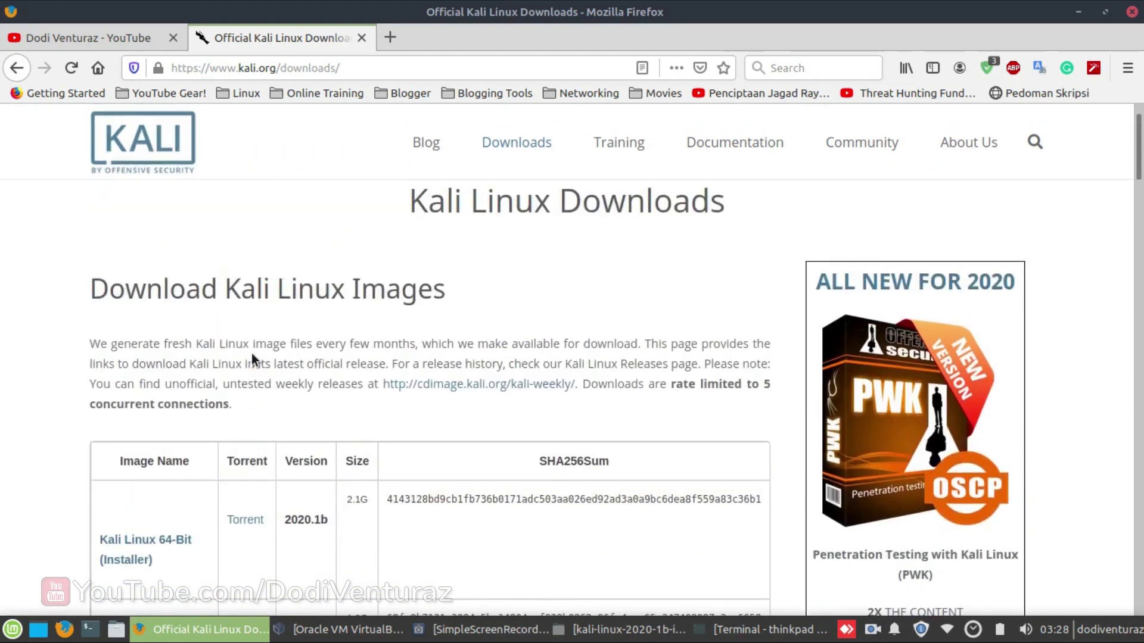
pyautogui.scroll(-1, 252, 353)
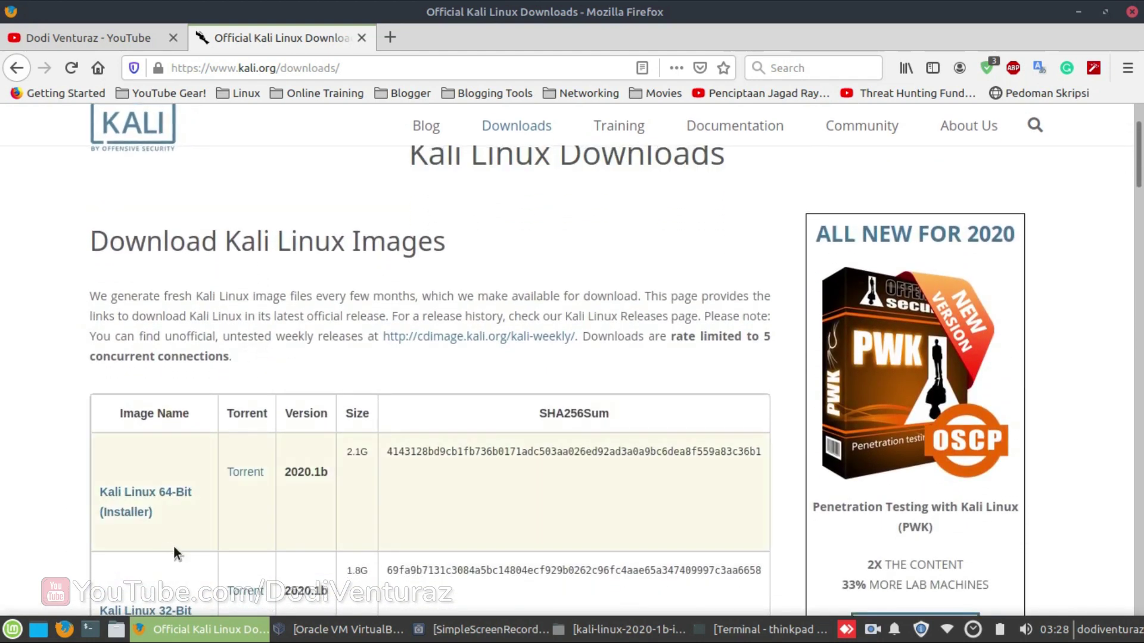
pyautogui.scroll(-4, 149, 465)
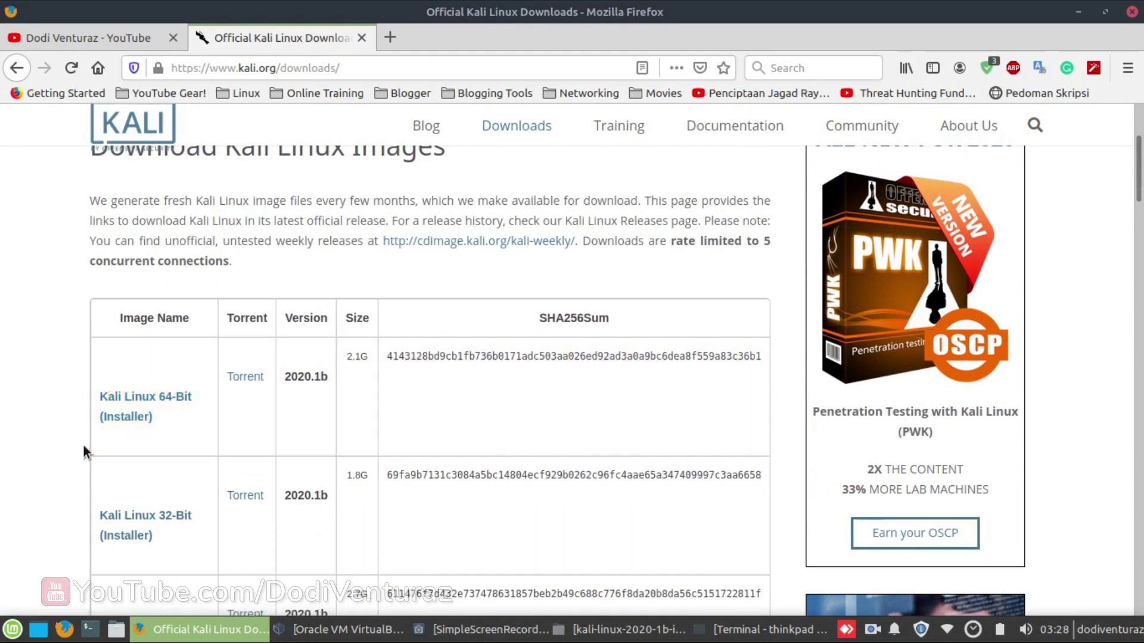
pyautogui.scroll(-1, 84, 452)
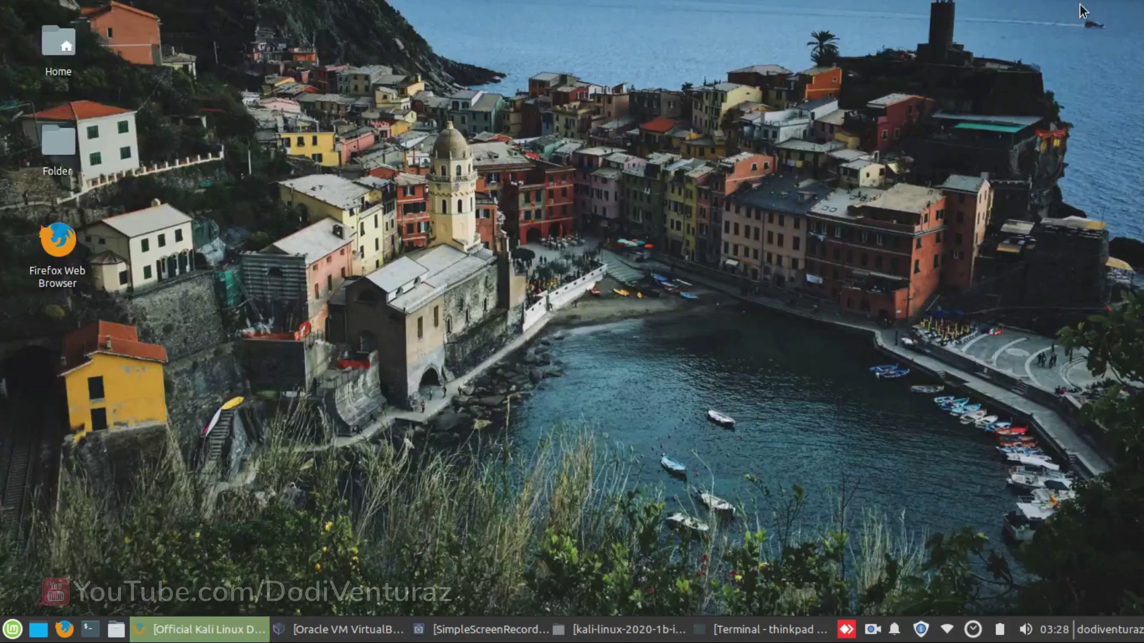
# - Minimize Firefox and bring back the file manager holding the Kali installer image
pyautogui.click(1078, 11)
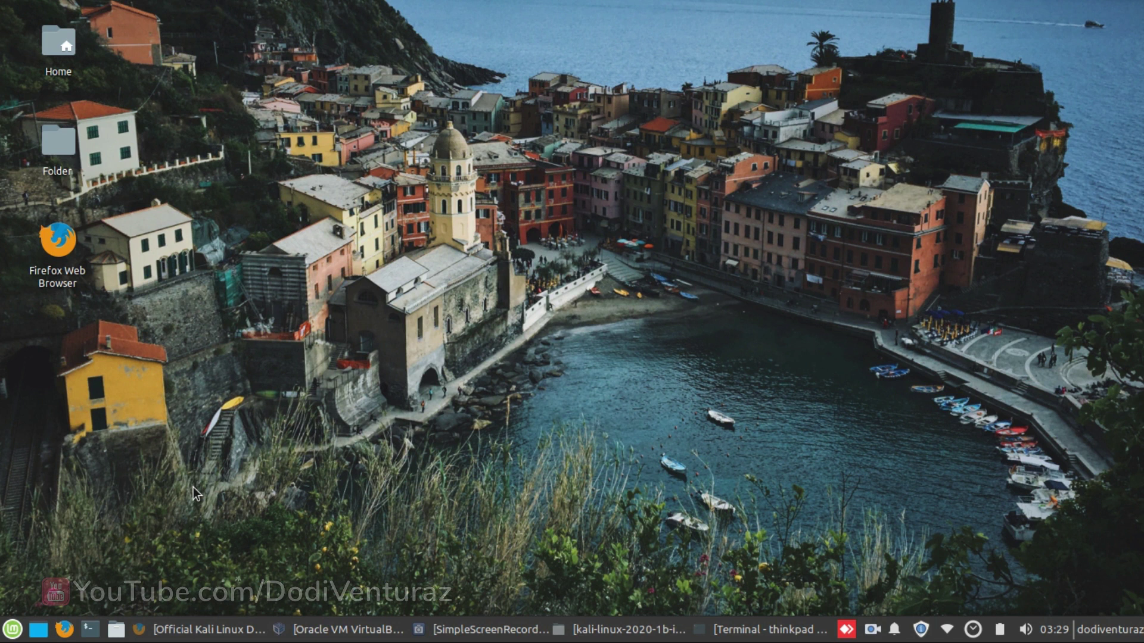
pyautogui.click(558, 628)
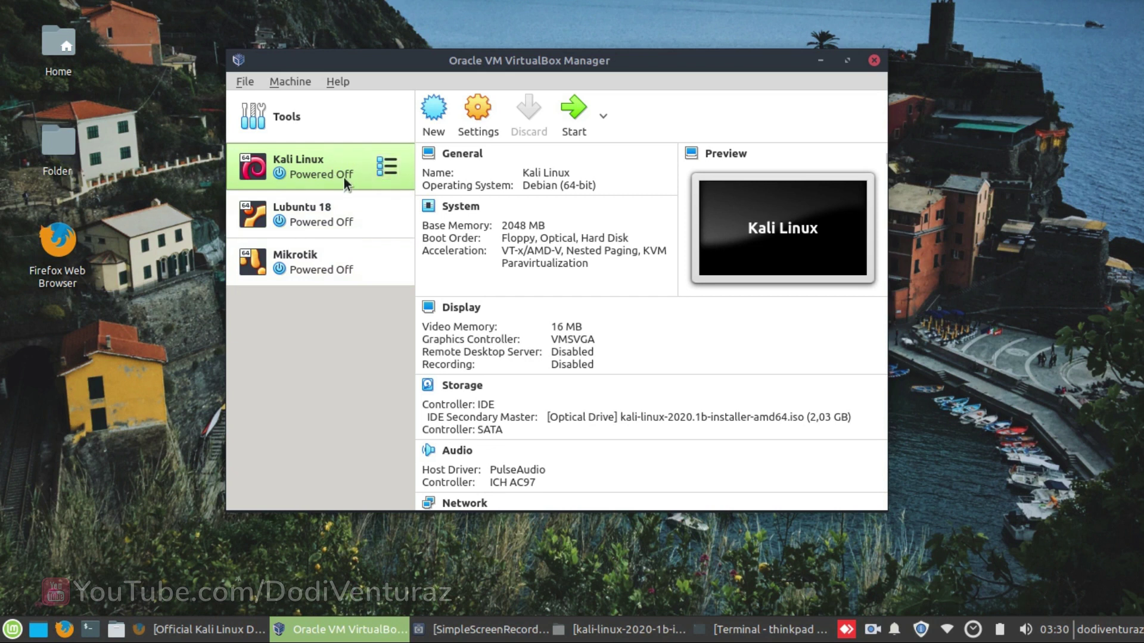
# - Boot the Kali Linux VM, dismiss the auto-capture notice, centre its window, then return to the downloads page
pyautogui.click(585, 131)
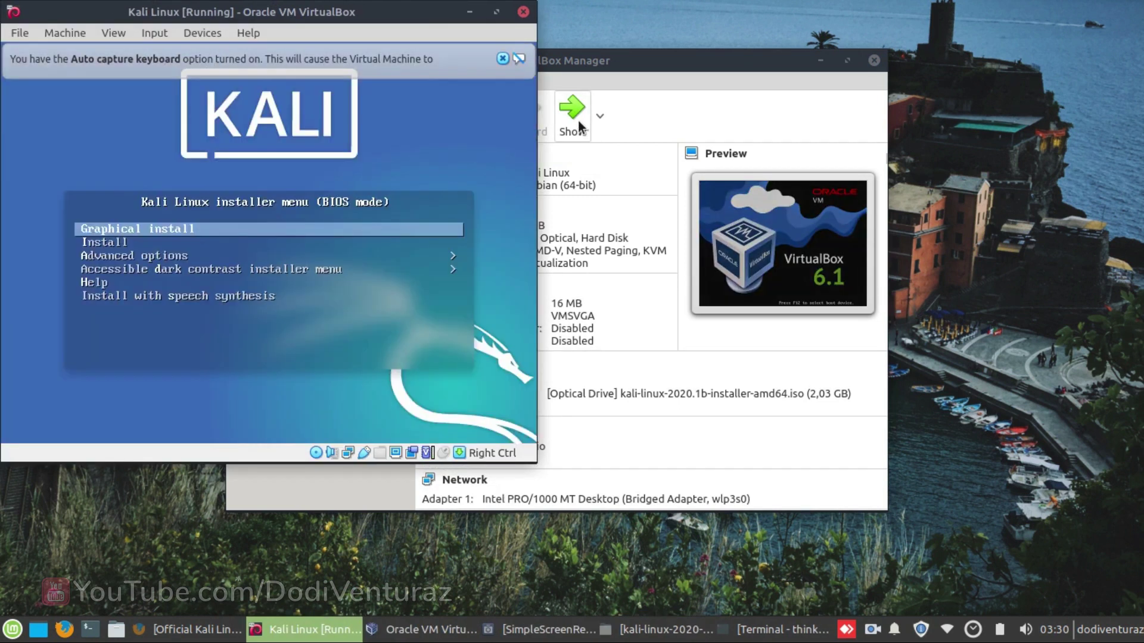
pyautogui.click(502, 58)
pyautogui.moveTo(414, 12); pyautogui.dragTo(700, 84)
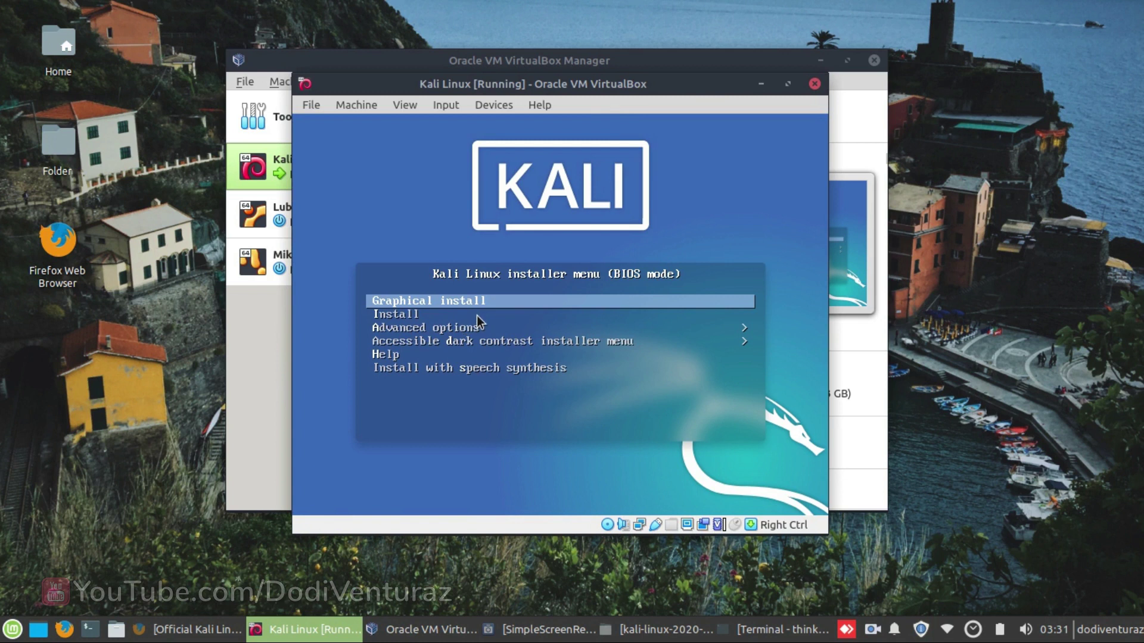
pyautogui.click(196, 630)
pyautogui.scroll(-5, 416, 320)
pyautogui.scroll(-2, 214, 500)
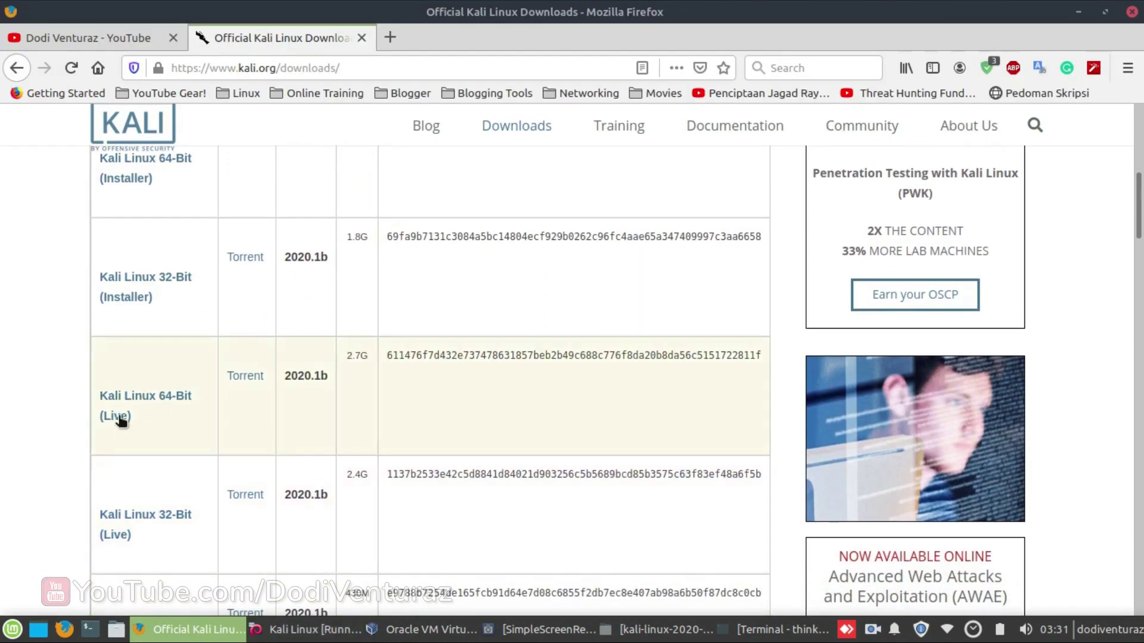
pyautogui.scroll(5, 206, 416)
pyautogui.scroll(1, 777, 194)
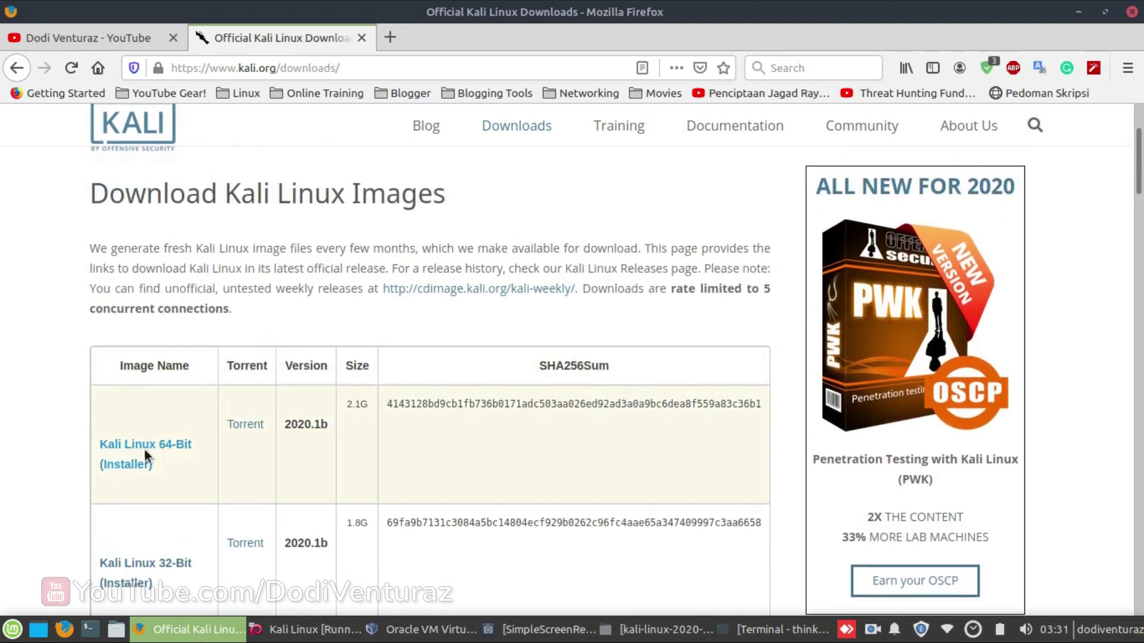
pyautogui.click(1079, 12)
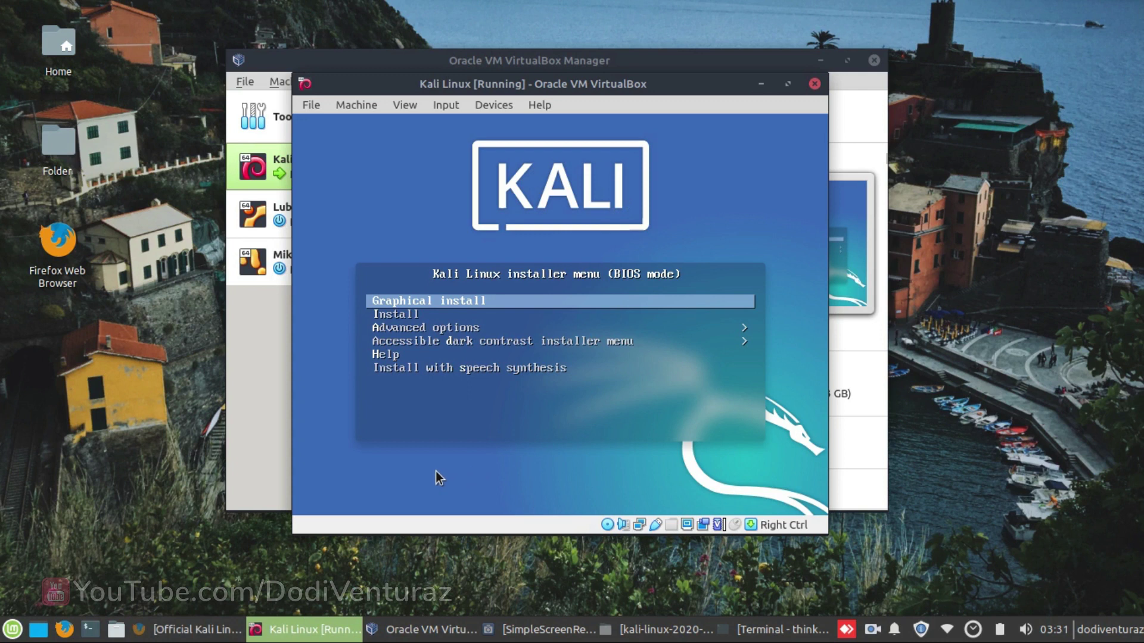
# - Launch Graphical install from the boot menu, reposition the VM window and dismiss the mouse integration notice
pyautogui.press('Up')
pyautogui.press('Down')
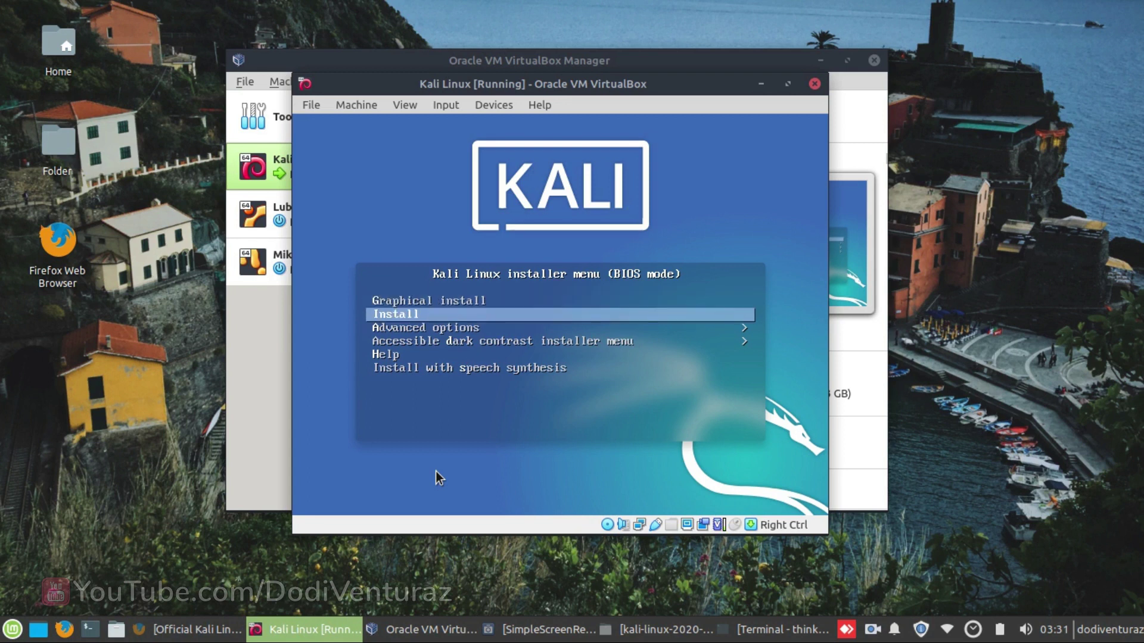
pyautogui.press('Up')
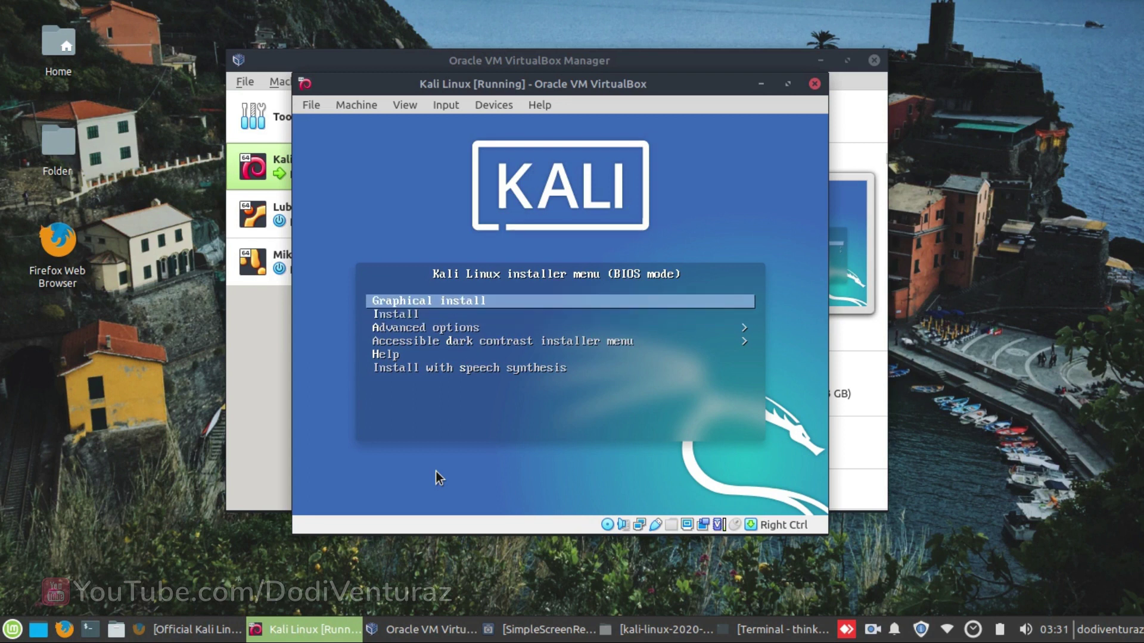
pyautogui.press('Return')
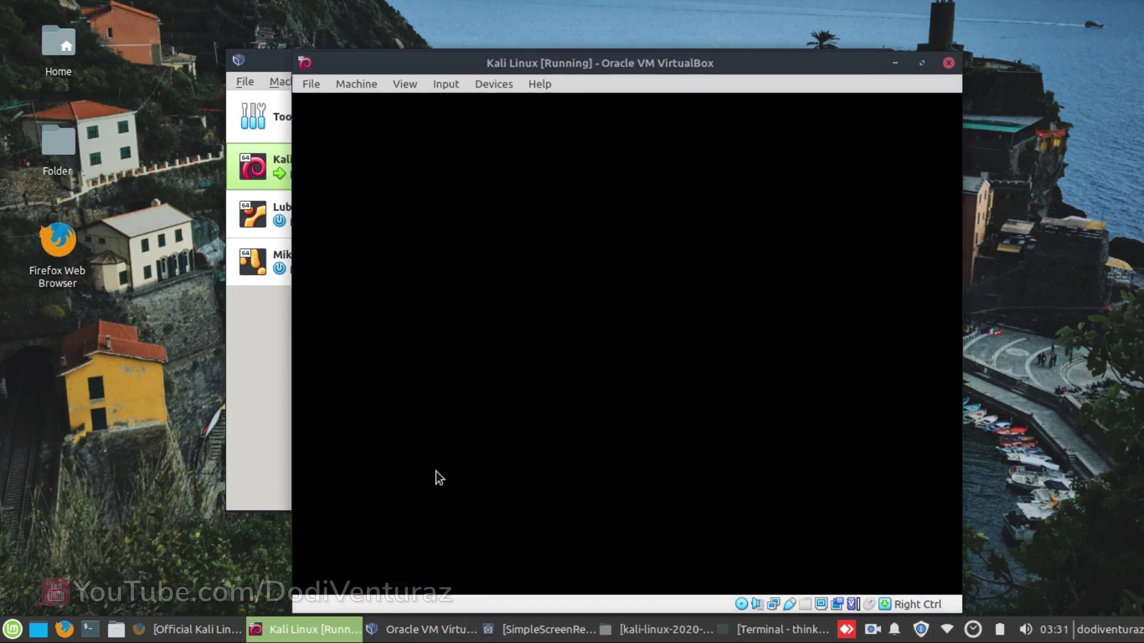
pyautogui.moveTo(592, 70); pyautogui.dragTo(536, 35)
pyautogui.click(871, 74)
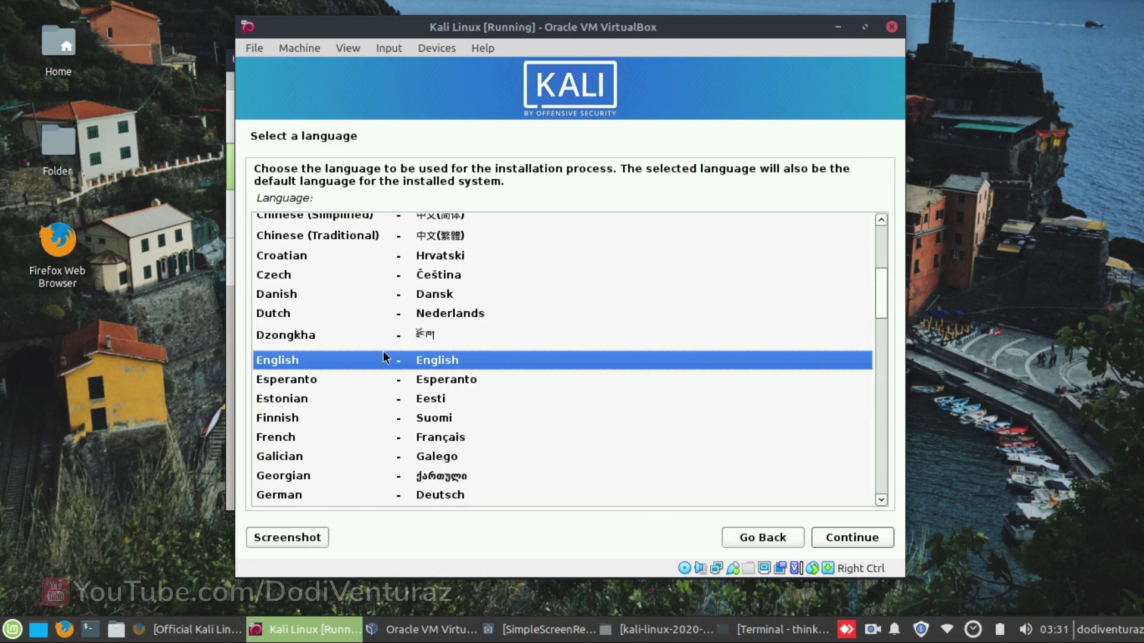
# - Keep English, set the location to other › Asia › Indonesia, and accept the United States locale
pyautogui.click(853, 537)
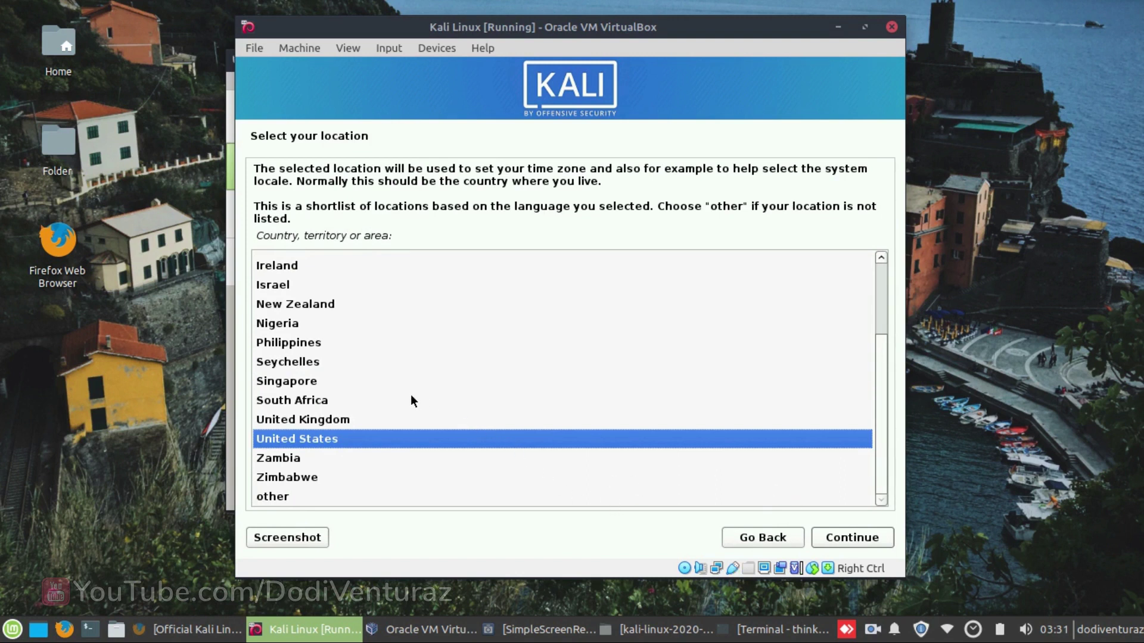
pyautogui.click(311, 495)
pyautogui.click(829, 537)
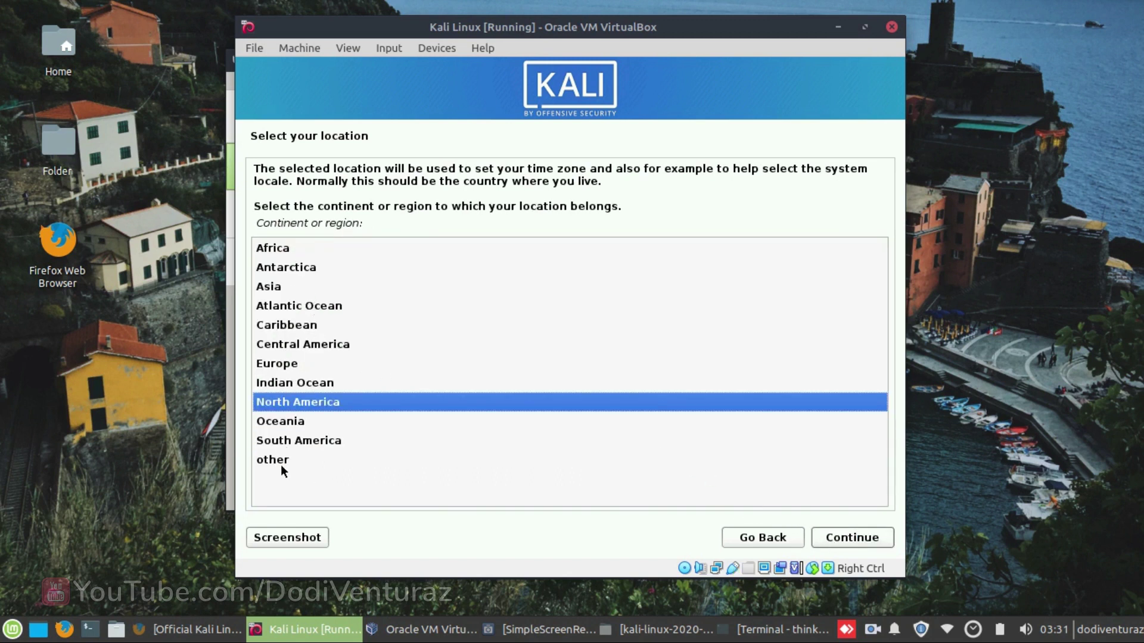
pyautogui.click(310, 287)
pyautogui.click(832, 537)
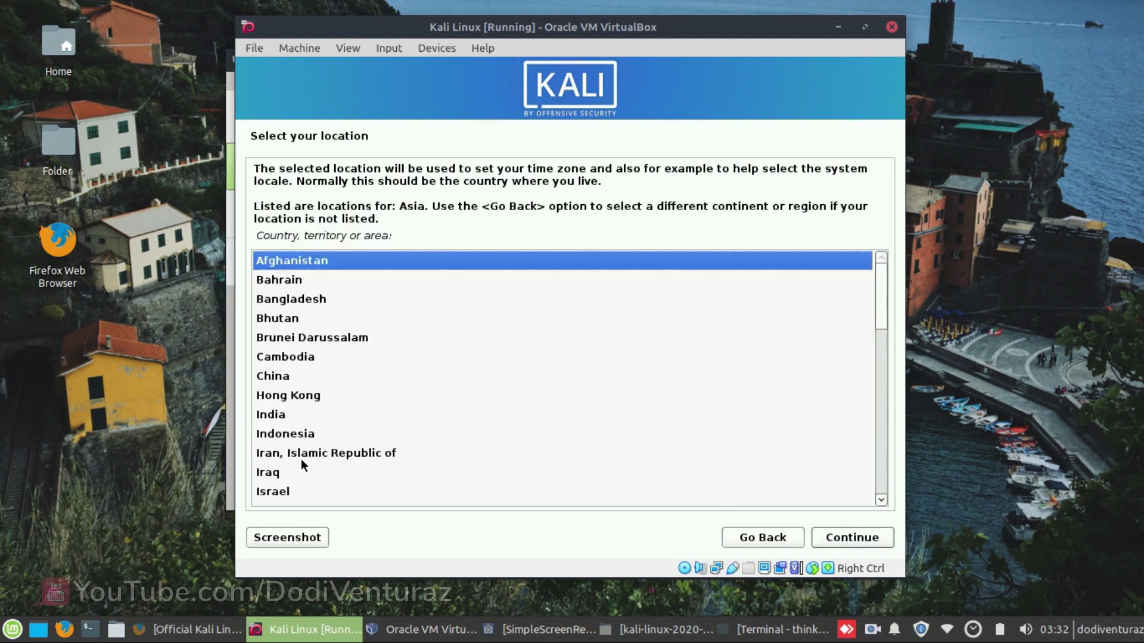
pyautogui.click(293, 435)
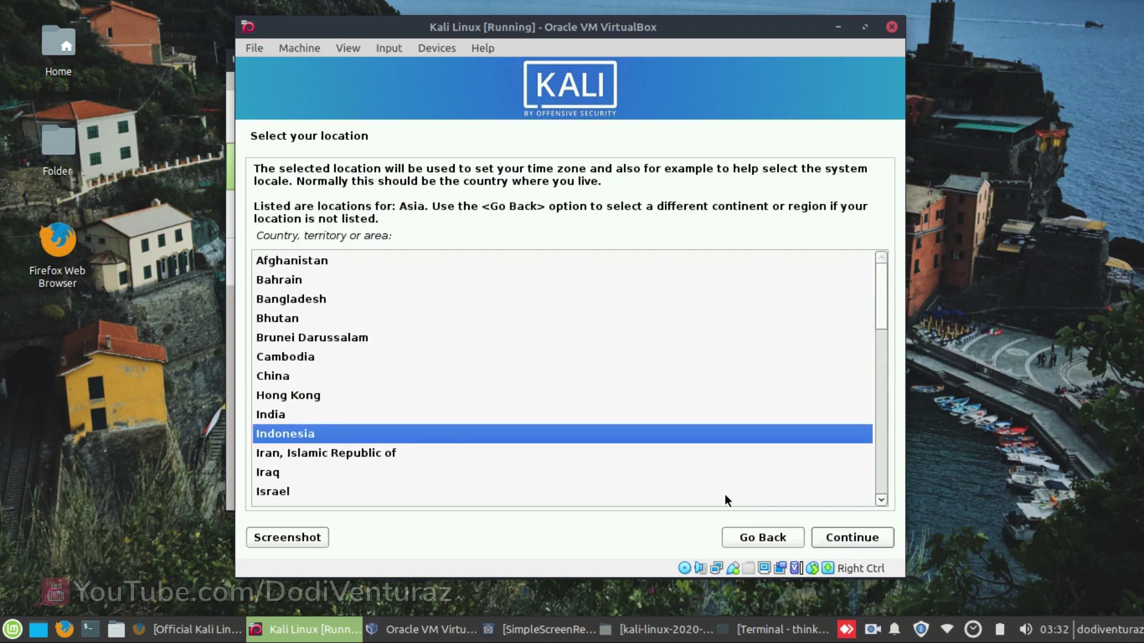
pyautogui.click(851, 537)
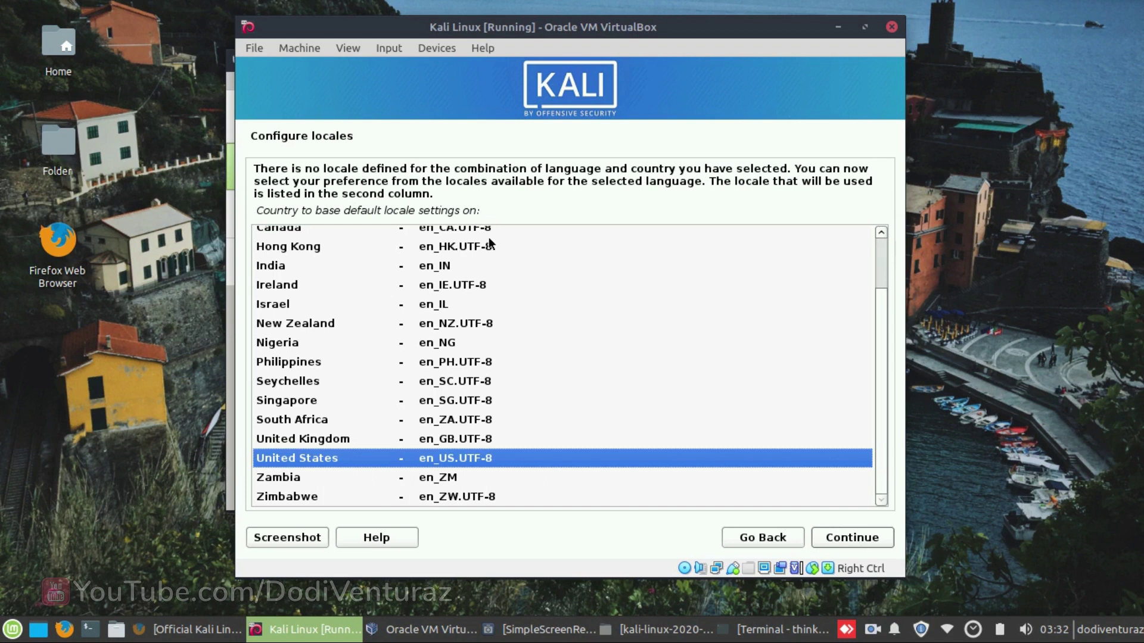
pyautogui.click(867, 541)
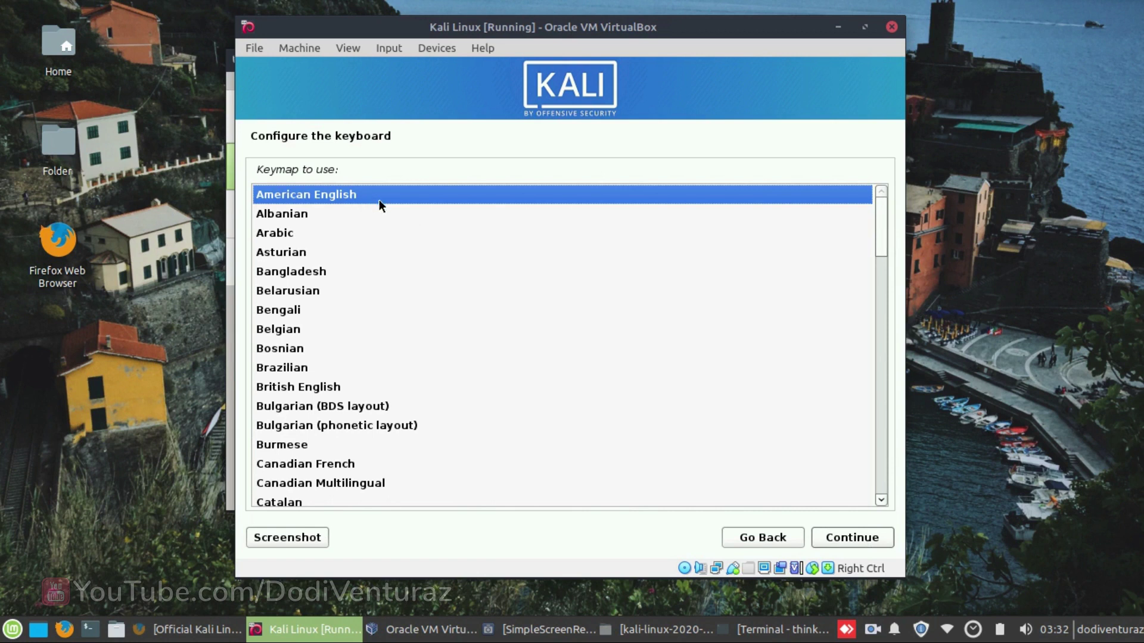
# - Accept the American English keyboard layout and enter Kali-linux as the hostname
pyautogui.click(836, 530)
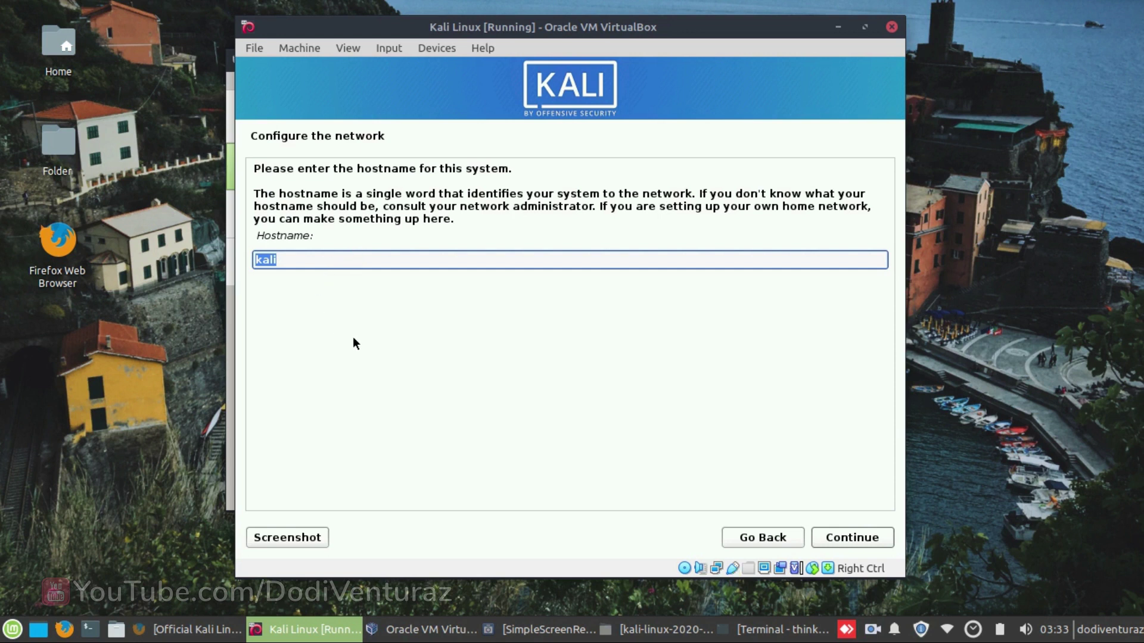
pyautogui.write('Kali-linux')
# - Confirm the hostname Kali-linux and leave the domain name blank
pyautogui.click(841, 536)
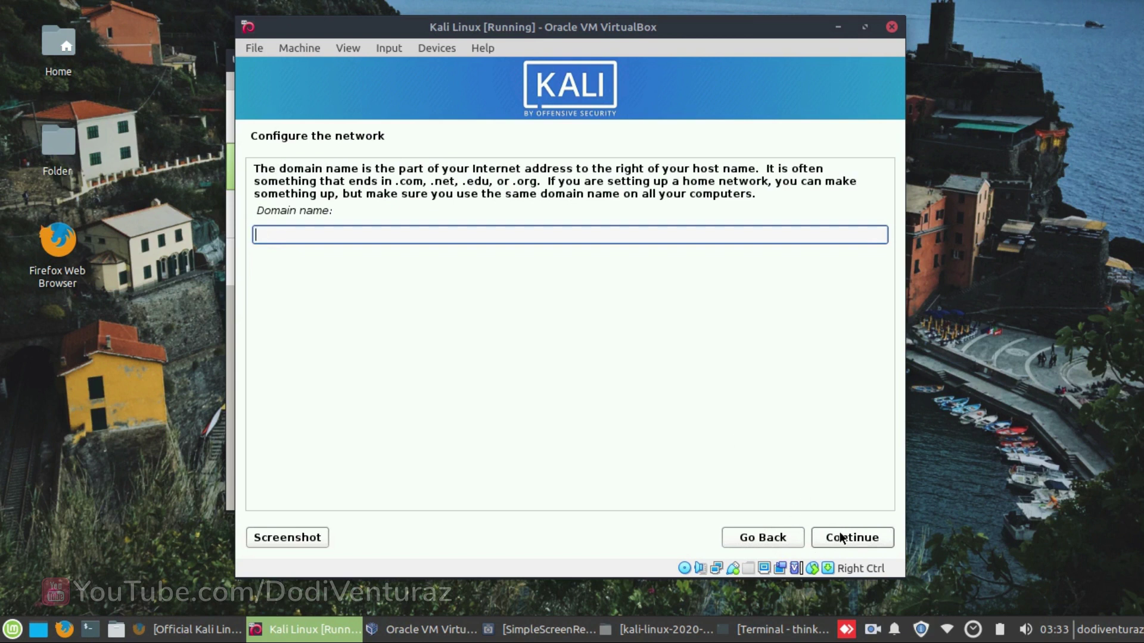
pyautogui.click(838, 538)
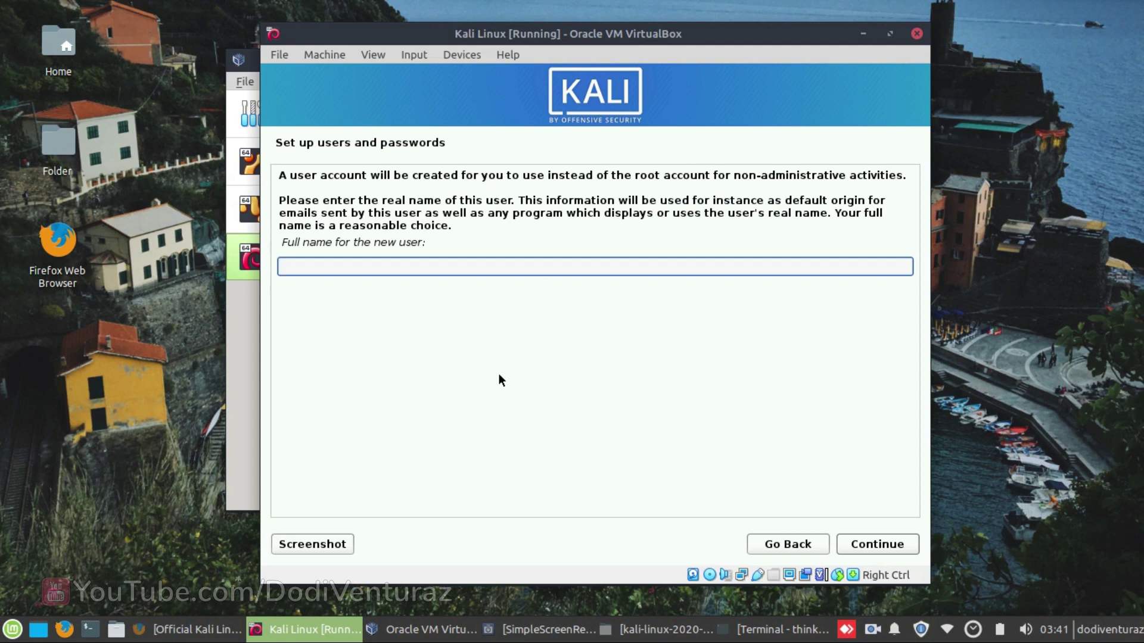
# - Enter the user's full name, accept the suggested username, and set and confirm the account password
pyautogui.write('dodiventuraz')
pyautogui.click(877, 552)
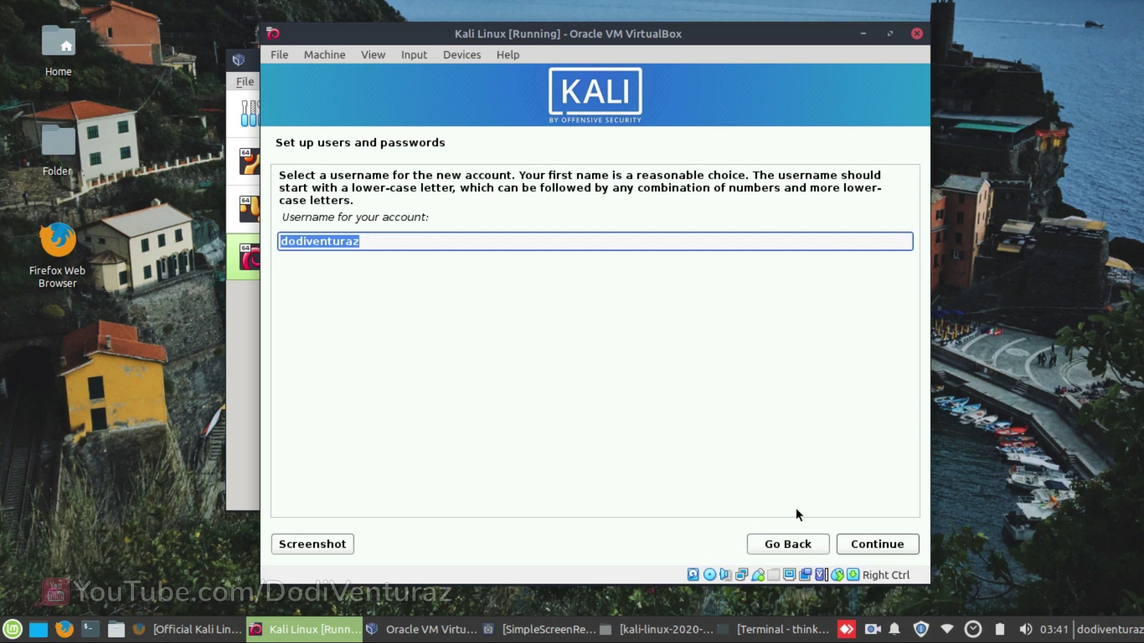
pyautogui.click(872, 544)
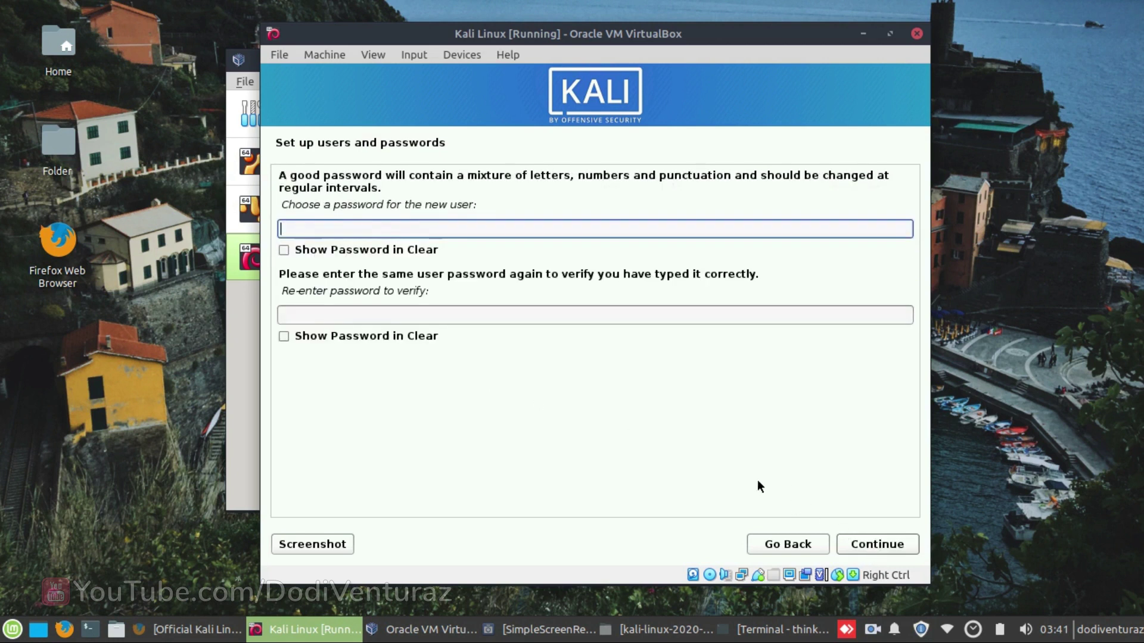
pyautogui.write('******************')
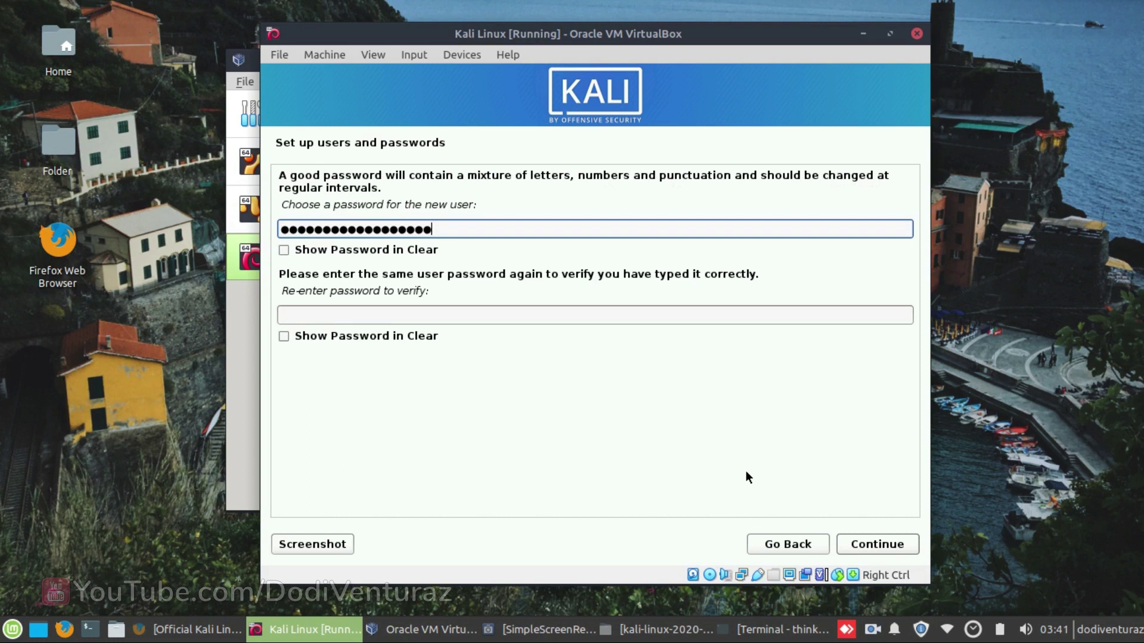
pyautogui.click(457, 314)
pyautogui.write('******************')
pyautogui.click(877, 545)
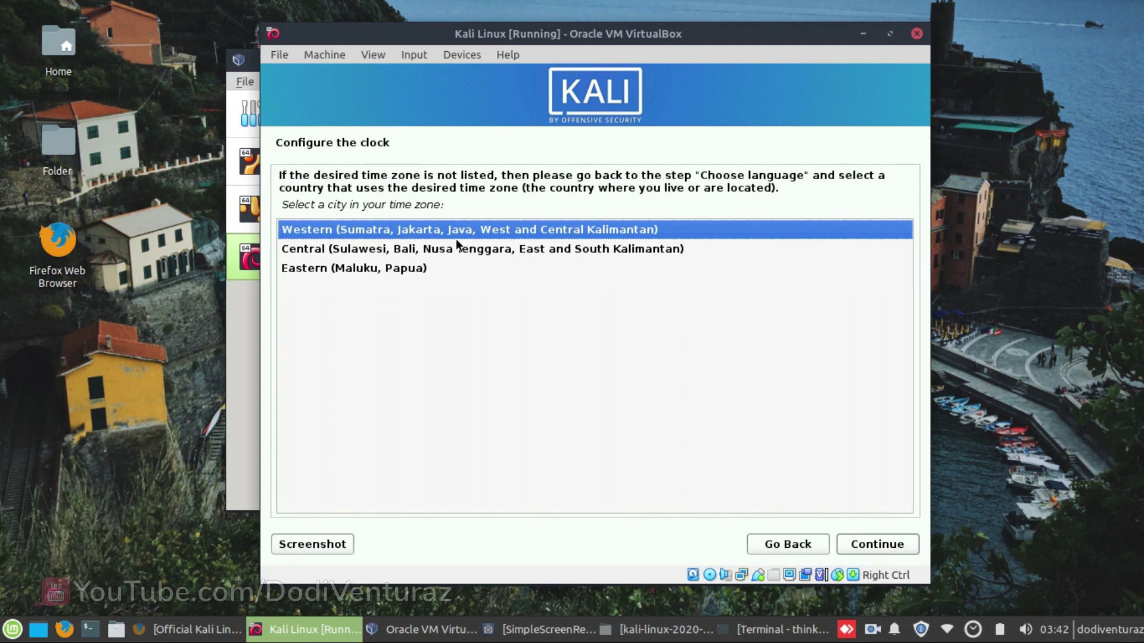
# - Set the clock to the Western Indonesian time zone
pyautogui.press('Down')
pyautogui.press('Down')
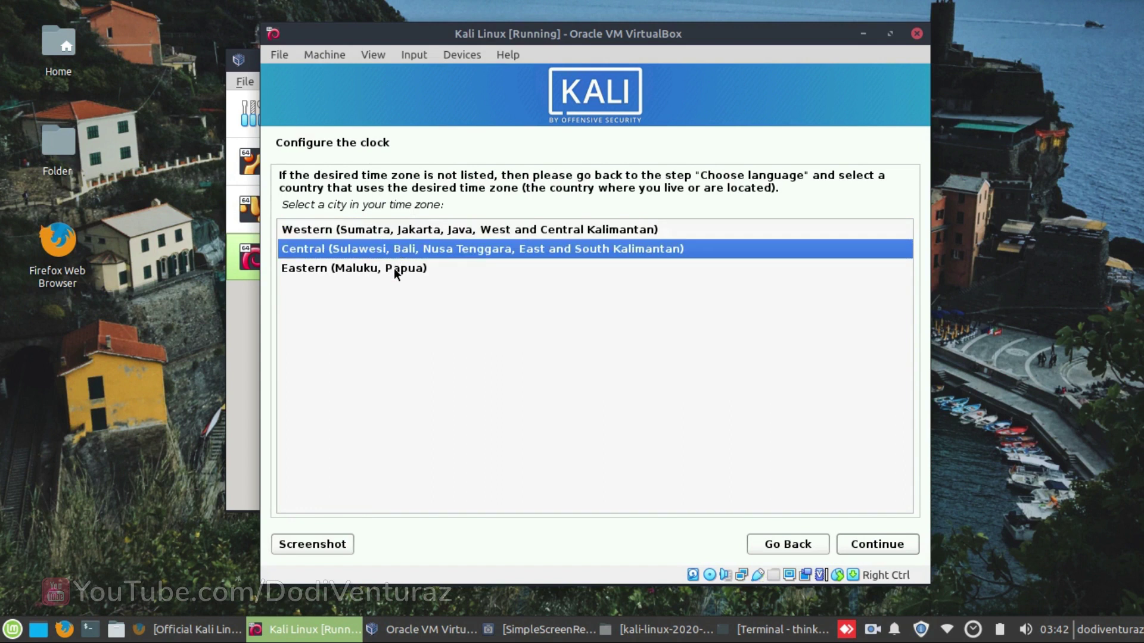
pyautogui.click(396, 233)
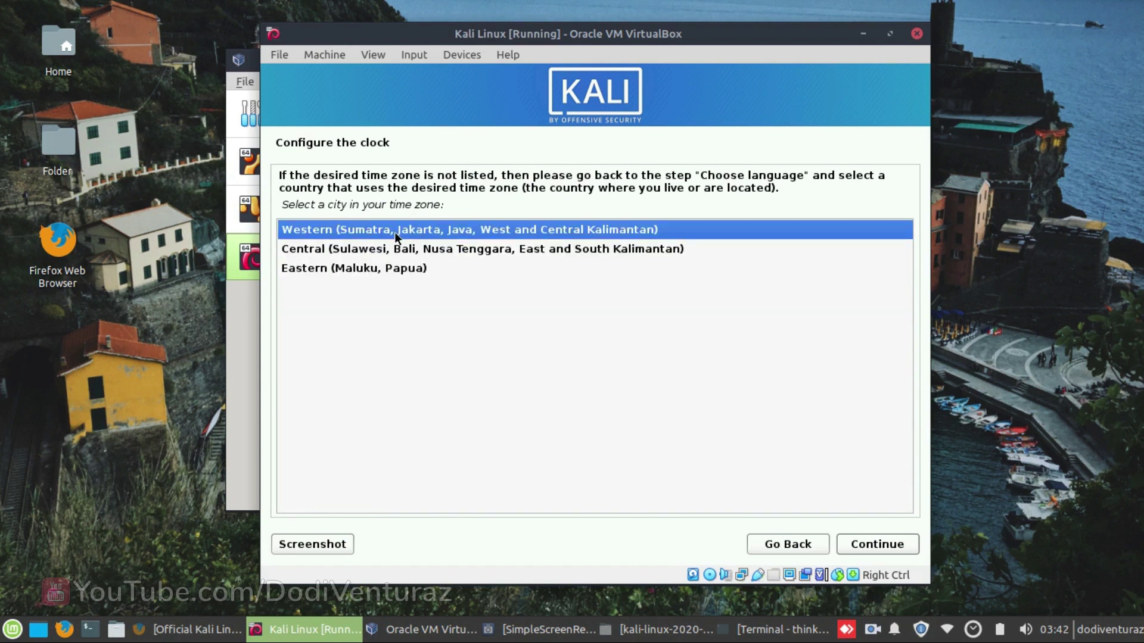
pyautogui.click(845, 546)
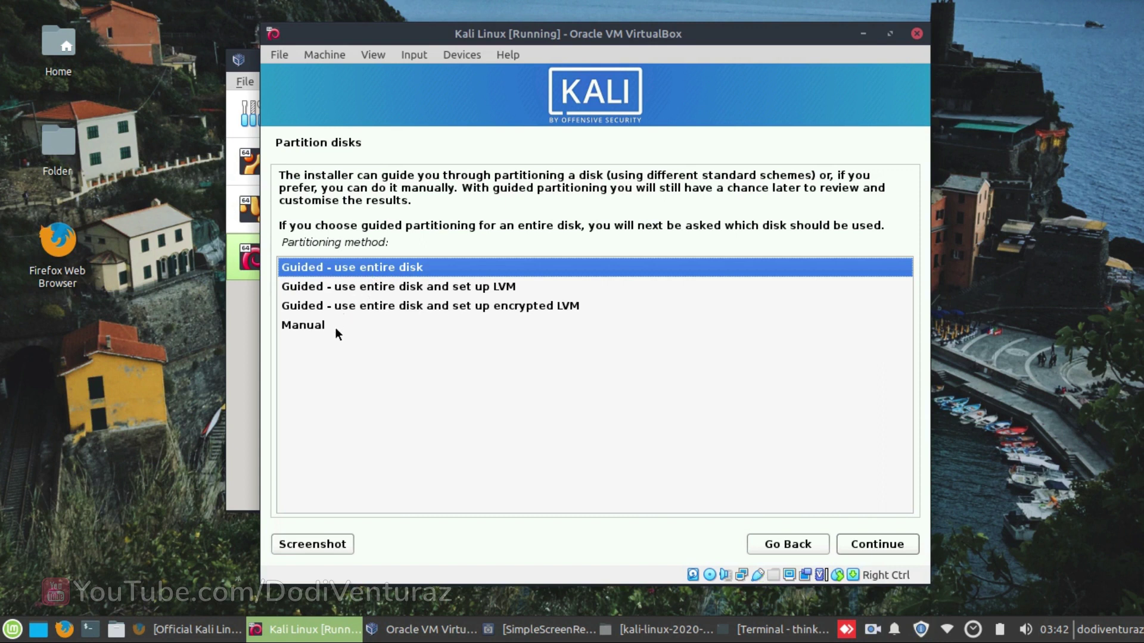
# - Choose manual partitioning and select the 53.7 GB SCSI2 (sda) disk to partition
pyautogui.click(335, 329)
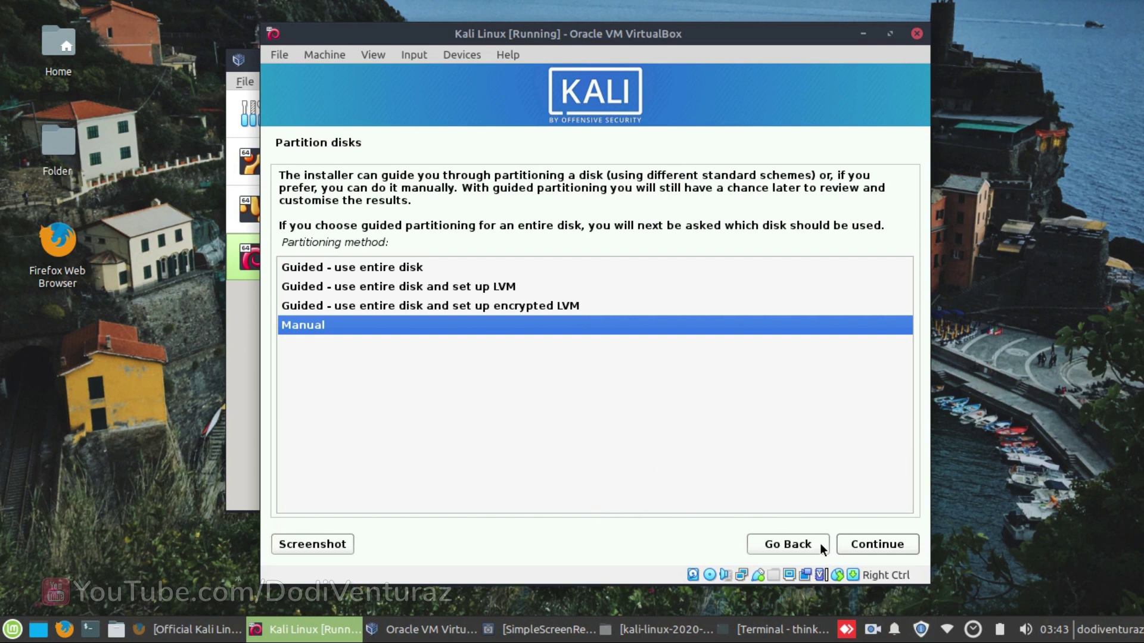
pyautogui.click(885, 548)
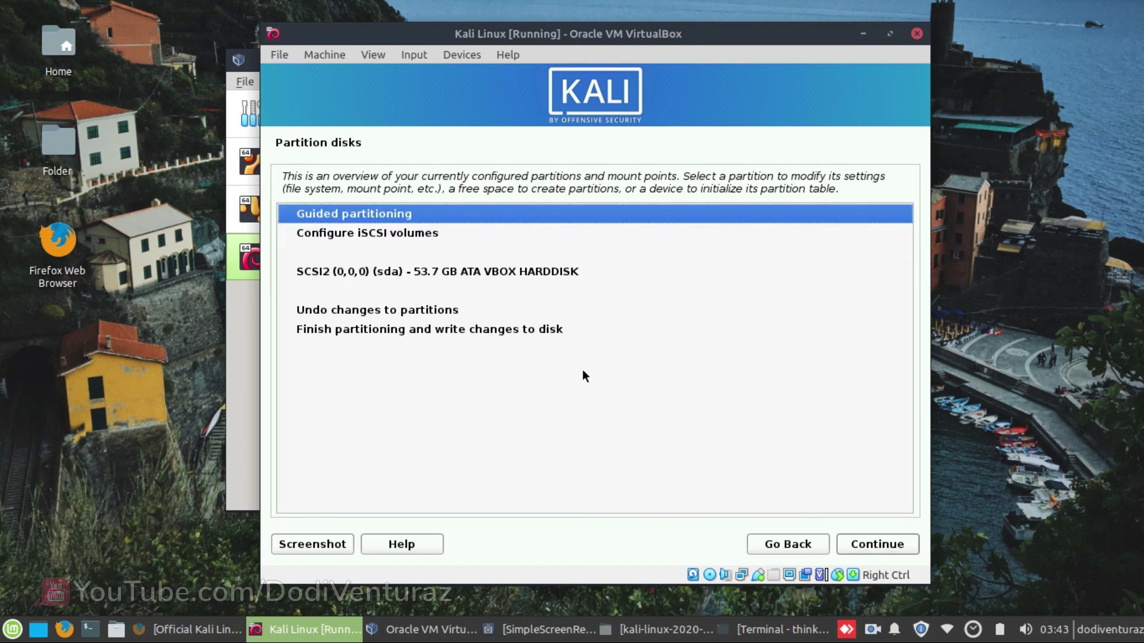
pyautogui.click(448, 272)
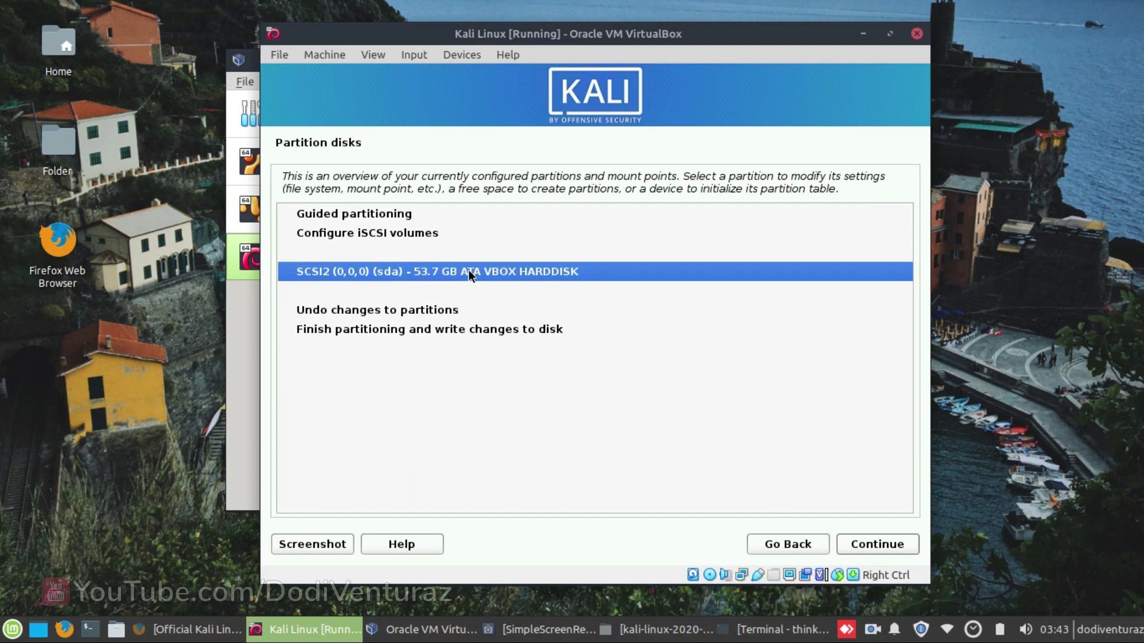
pyautogui.click(881, 545)
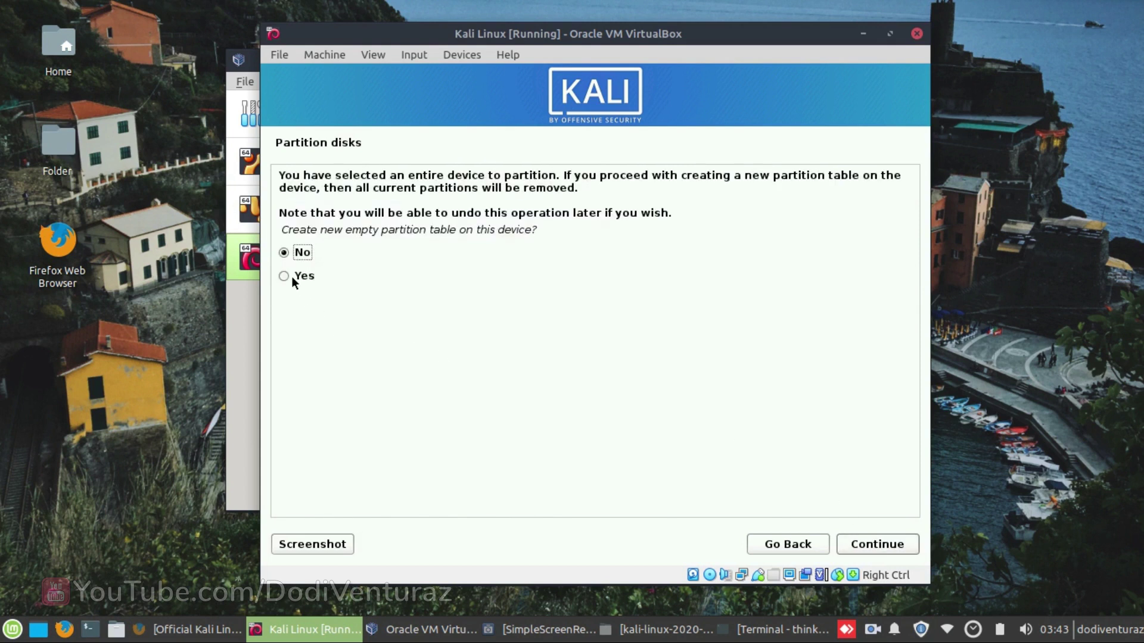
# - Create a new empty partition table on the 53.7 GB disk and select its free space
pyautogui.click(293, 278)
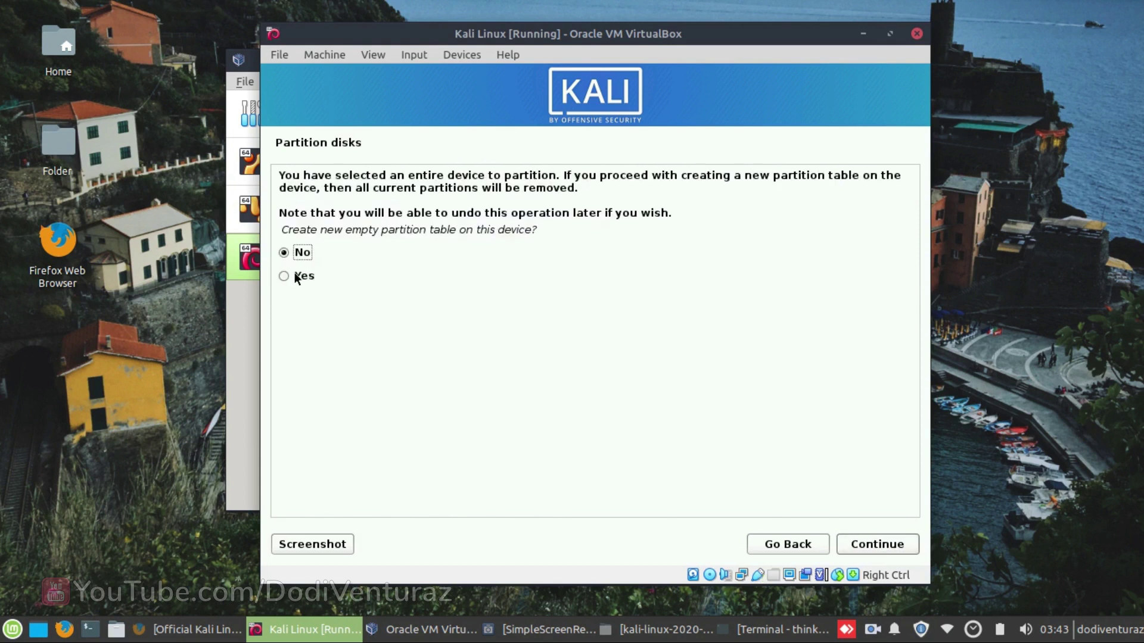
pyautogui.click(867, 546)
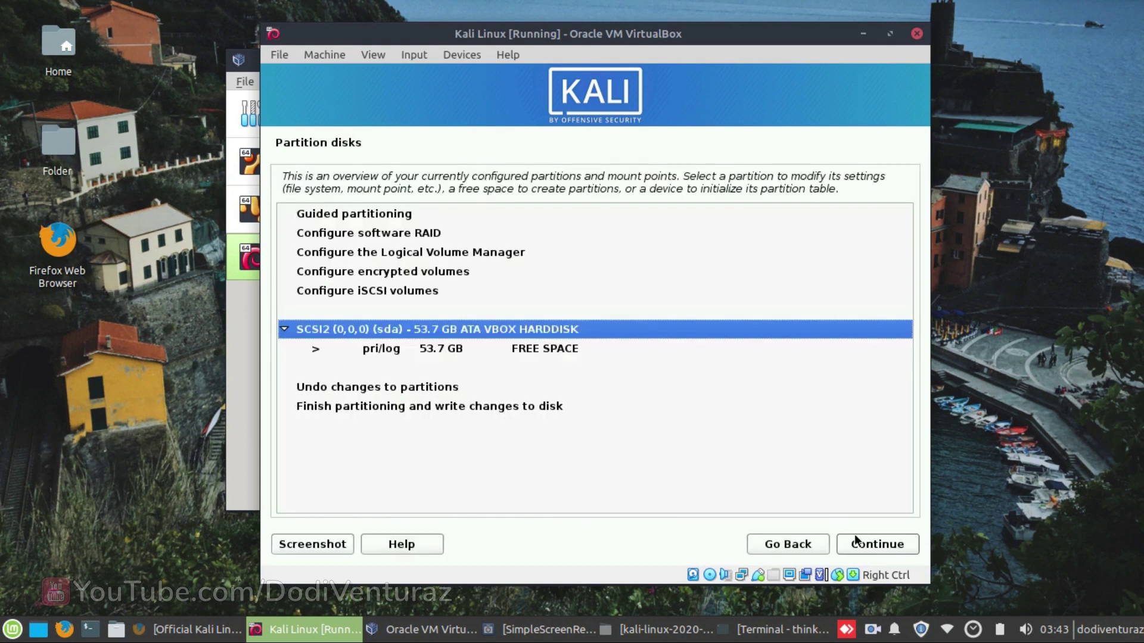
pyautogui.click(545, 350)
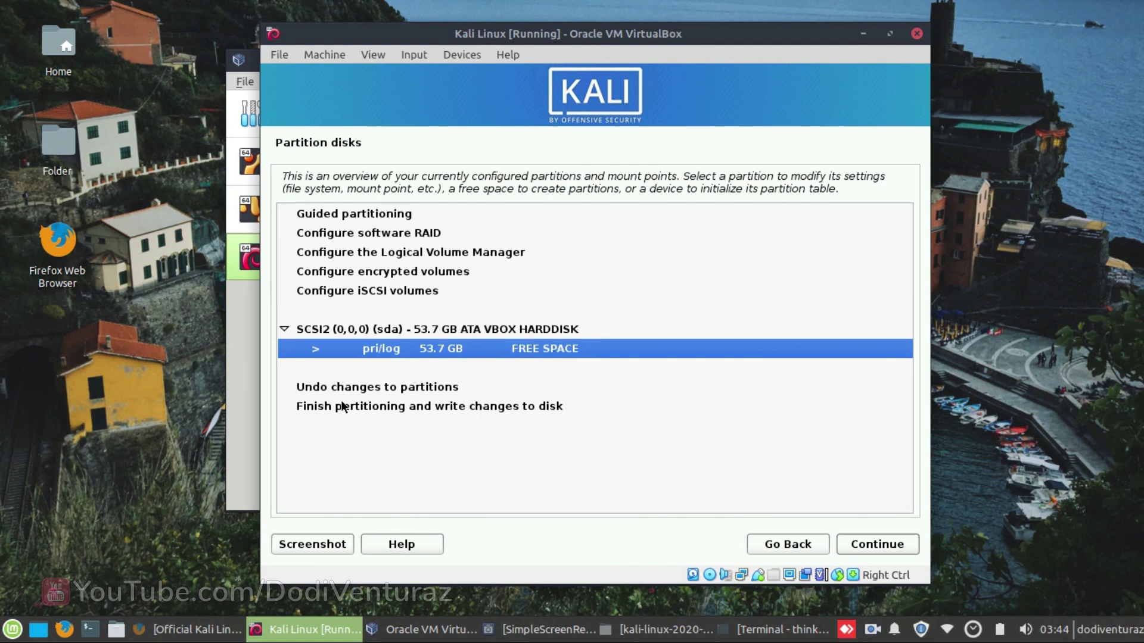
pyautogui.click(851, 543)
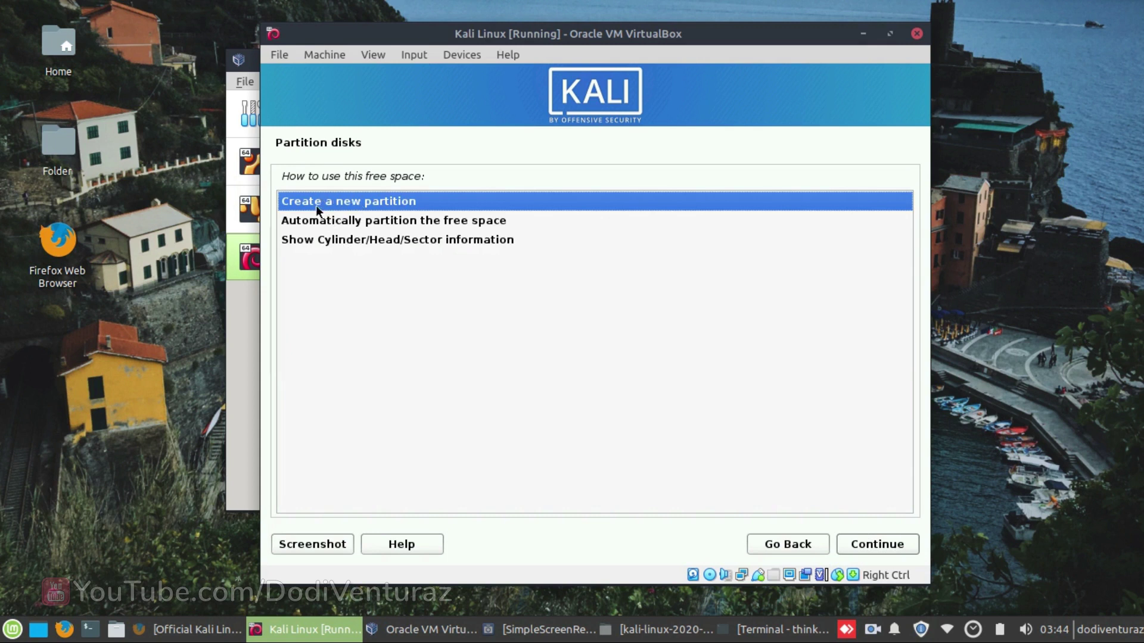
# - Create a new 2 GB logical partition at the end of the free space
pyautogui.click(864, 543)
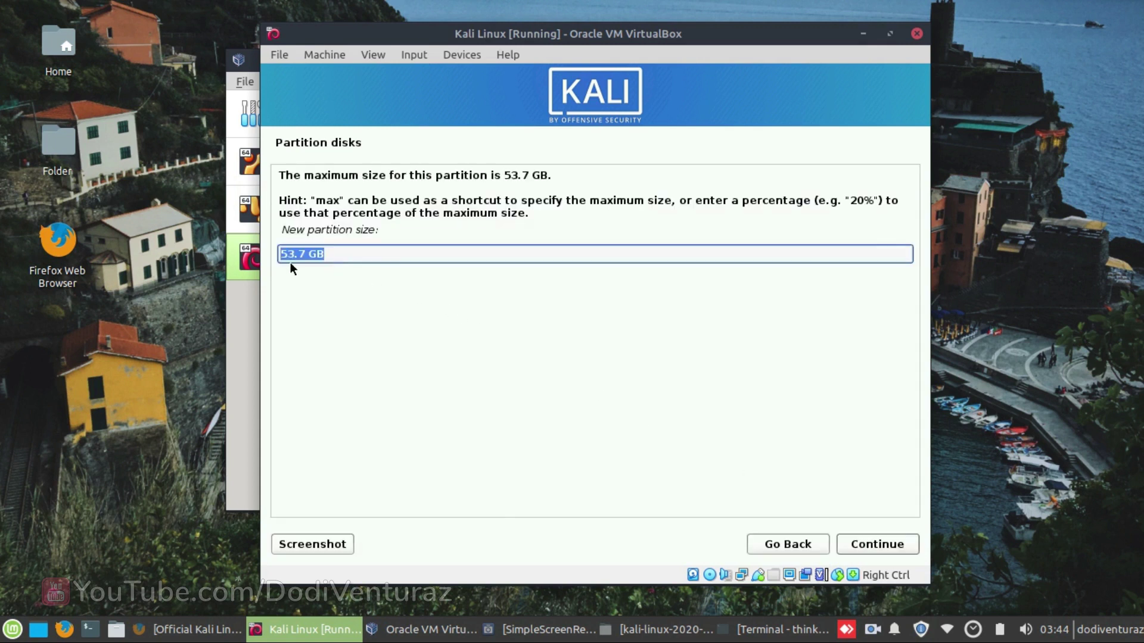
pyautogui.write('2 GB')
pyautogui.click(868, 548)
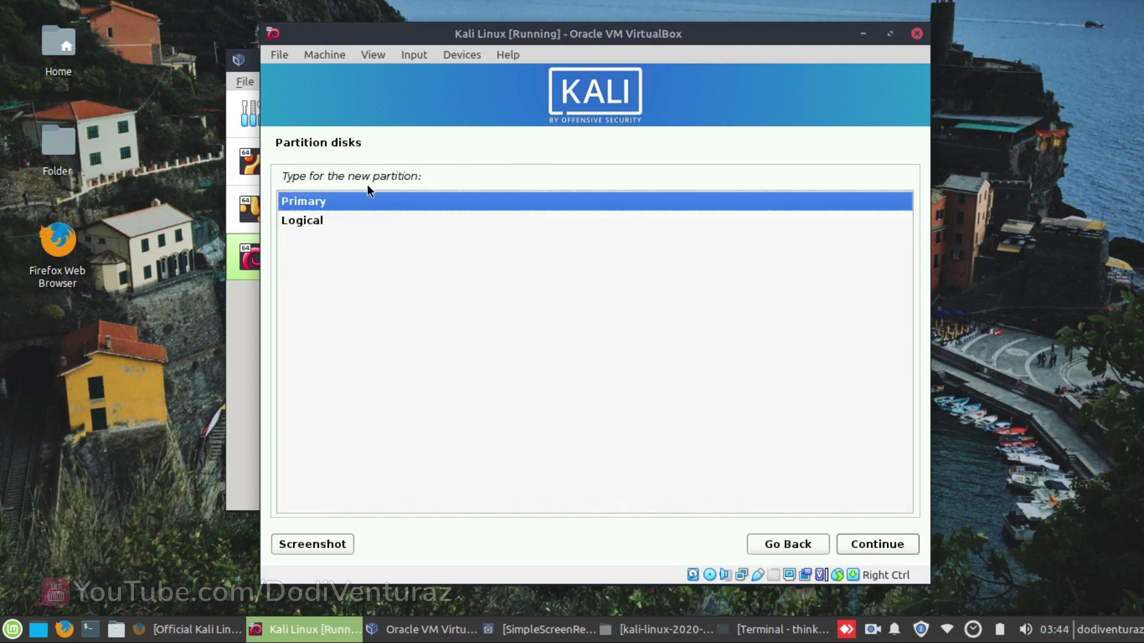
pyautogui.click(314, 226)
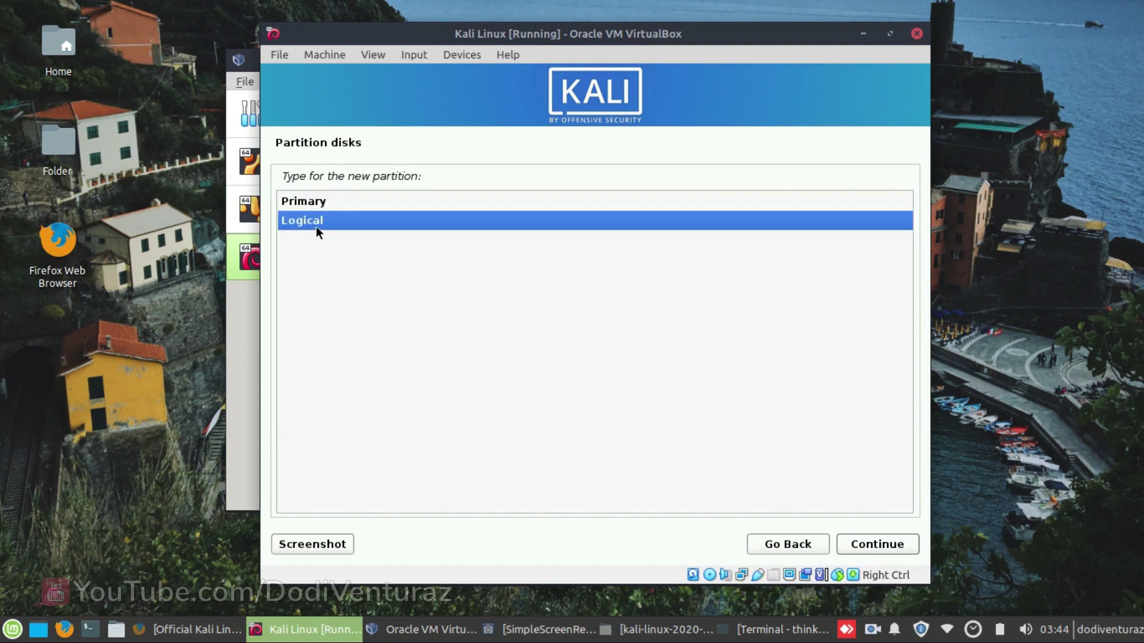
pyautogui.click(870, 549)
pyautogui.click(364, 249)
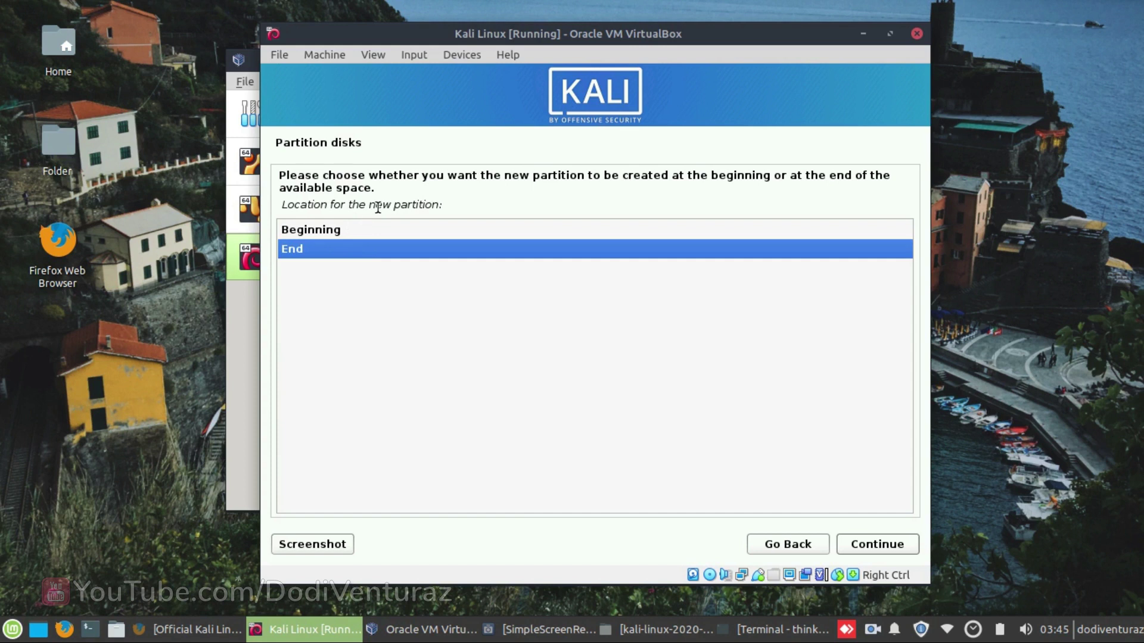
pyautogui.click(852, 544)
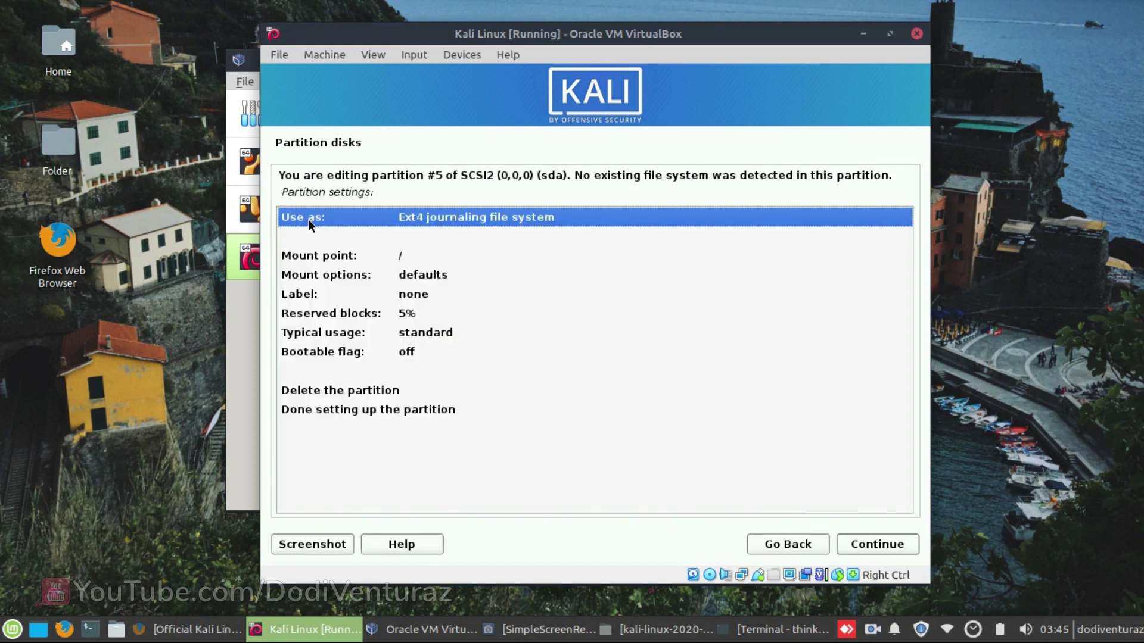
# - Use the new 2 GB partition as swap area and finish setting it up
pyautogui.doubleClick(367, 217)
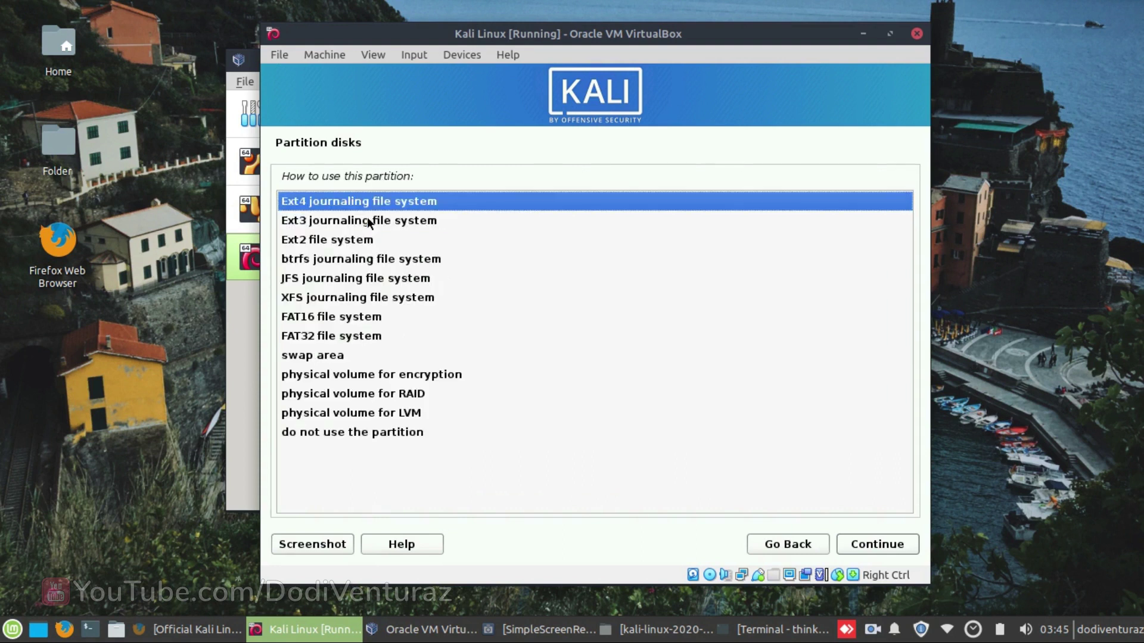
pyautogui.click(319, 352)
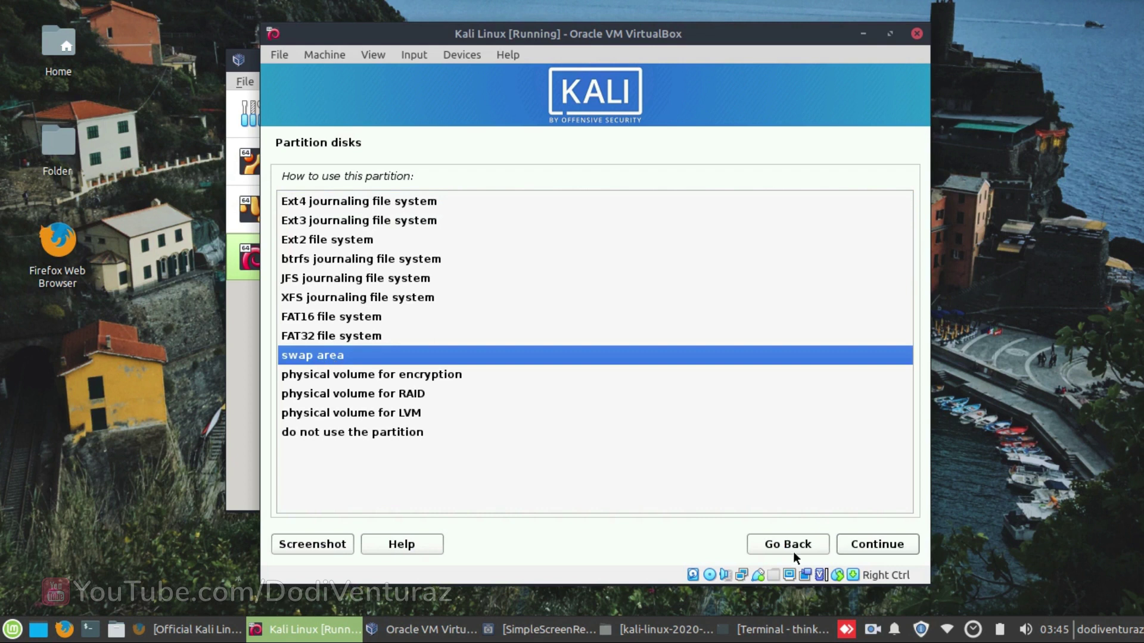
pyautogui.click(860, 543)
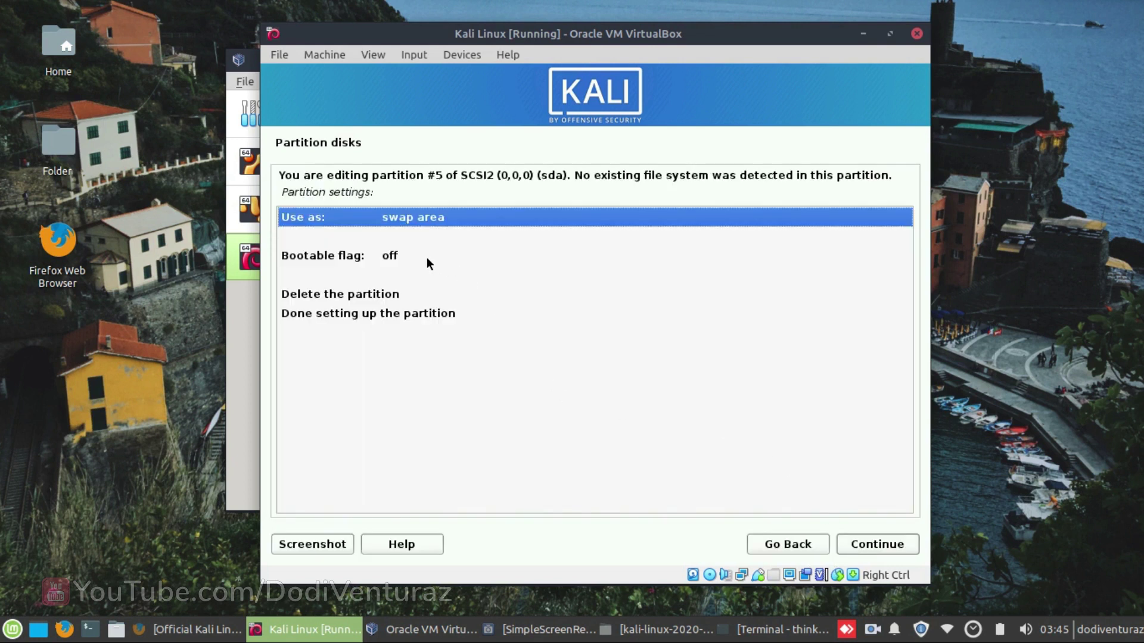
pyautogui.click(388, 312)
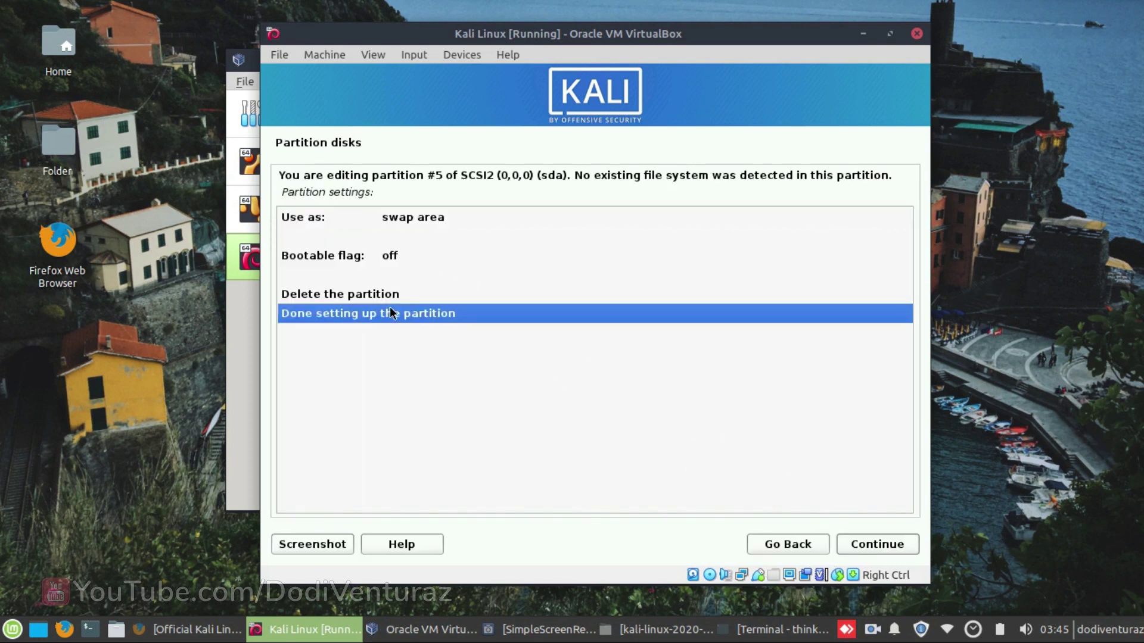
pyautogui.click(881, 544)
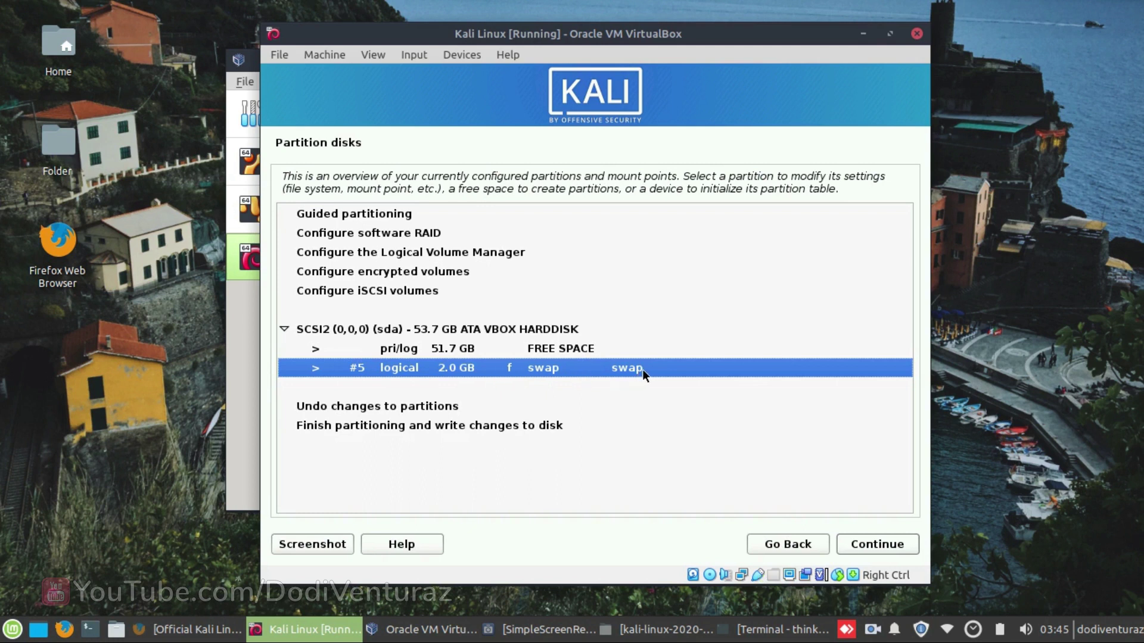
# - Create a 30 GB primary partition at the beginning of the 51.7 GB free space
pyautogui.click(494, 347)
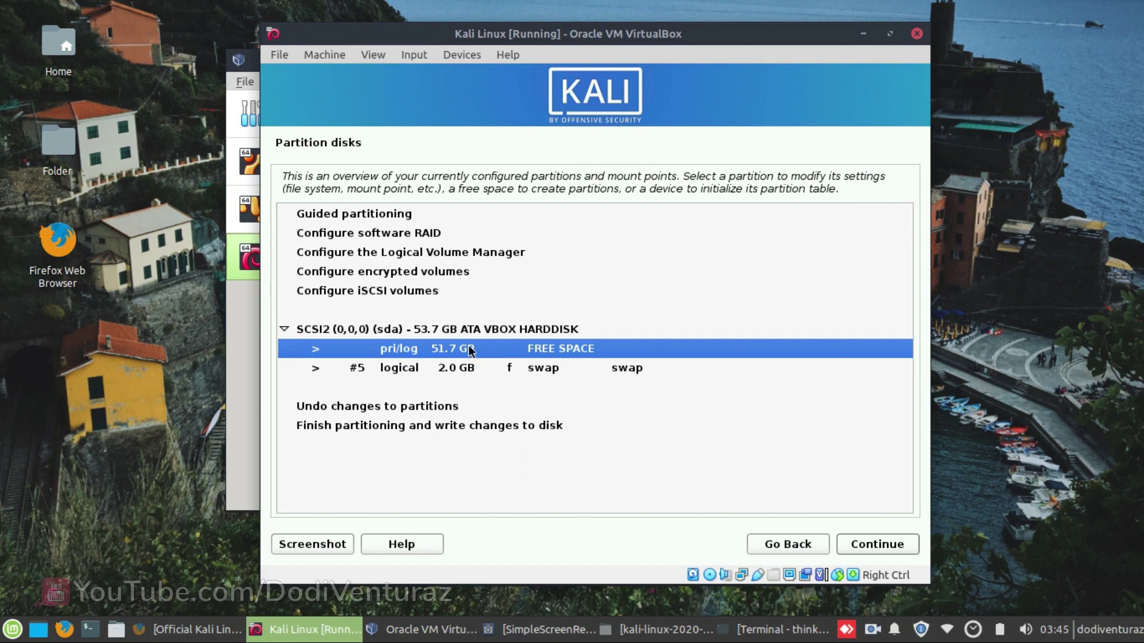
pyautogui.click(851, 545)
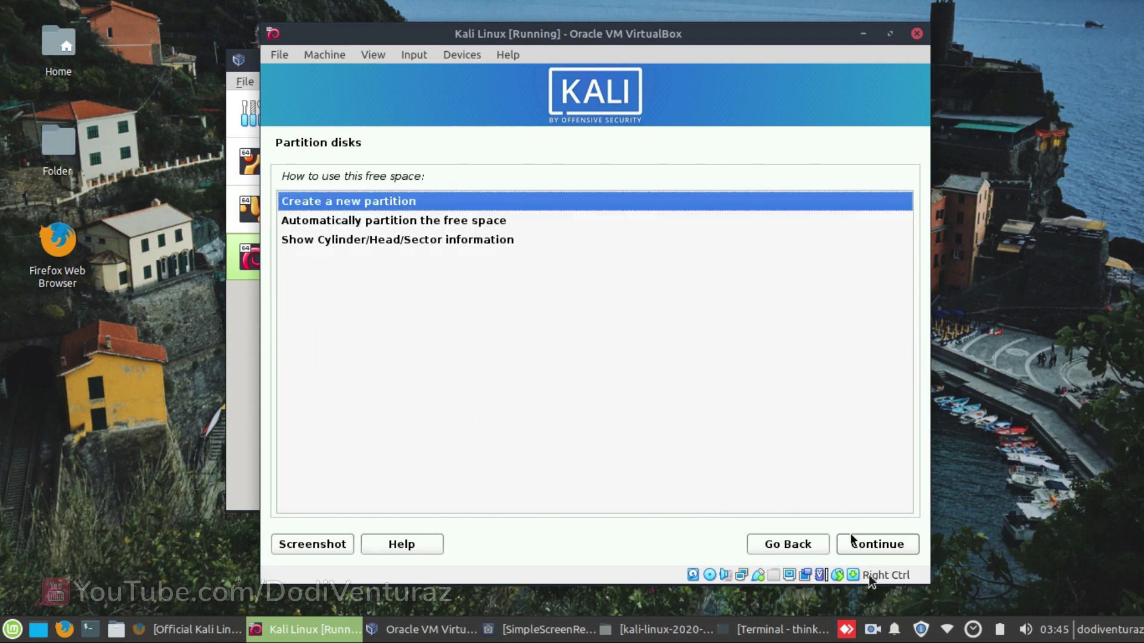
pyautogui.click(861, 544)
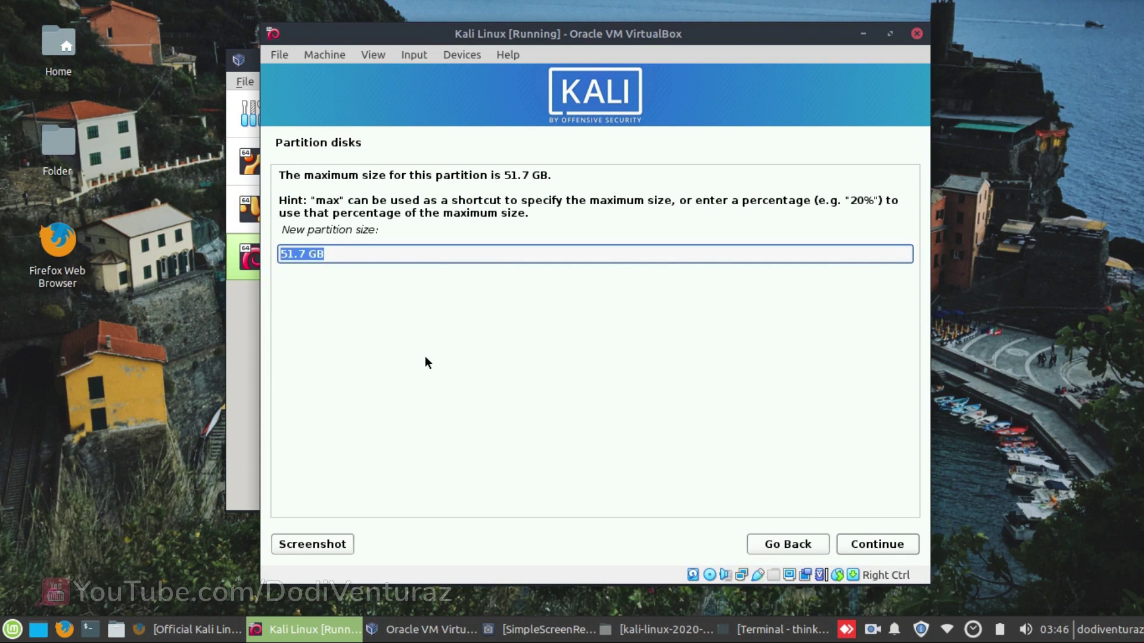
pyautogui.write('30 GB')
pyautogui.click(877, 544)
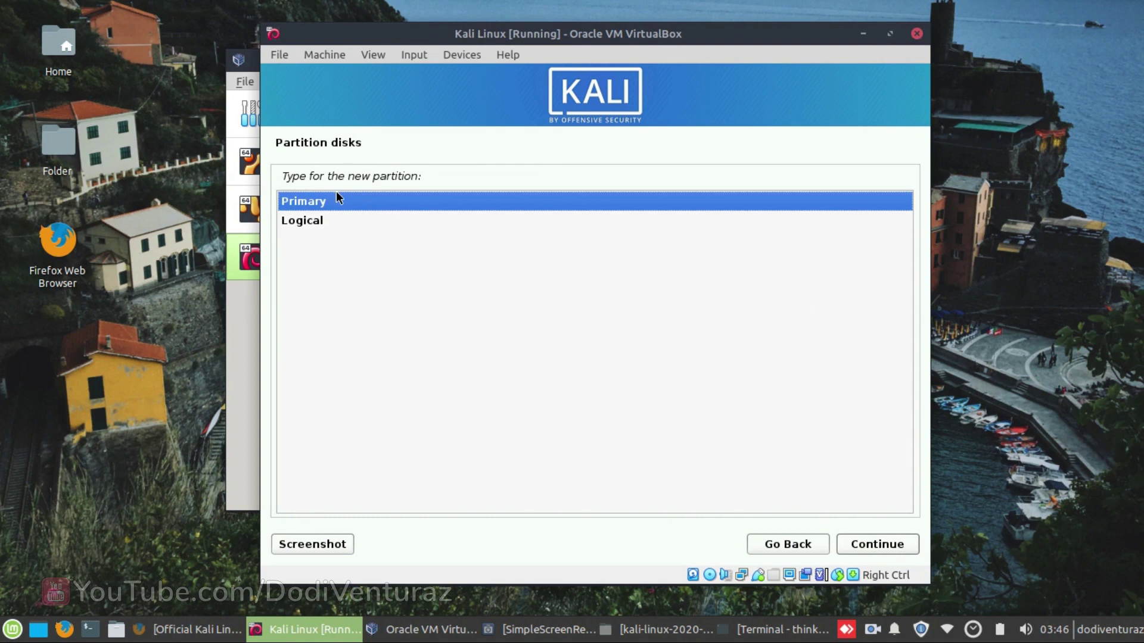
pyautogui.click(871, 544)
pyautogui.click(304, 231)
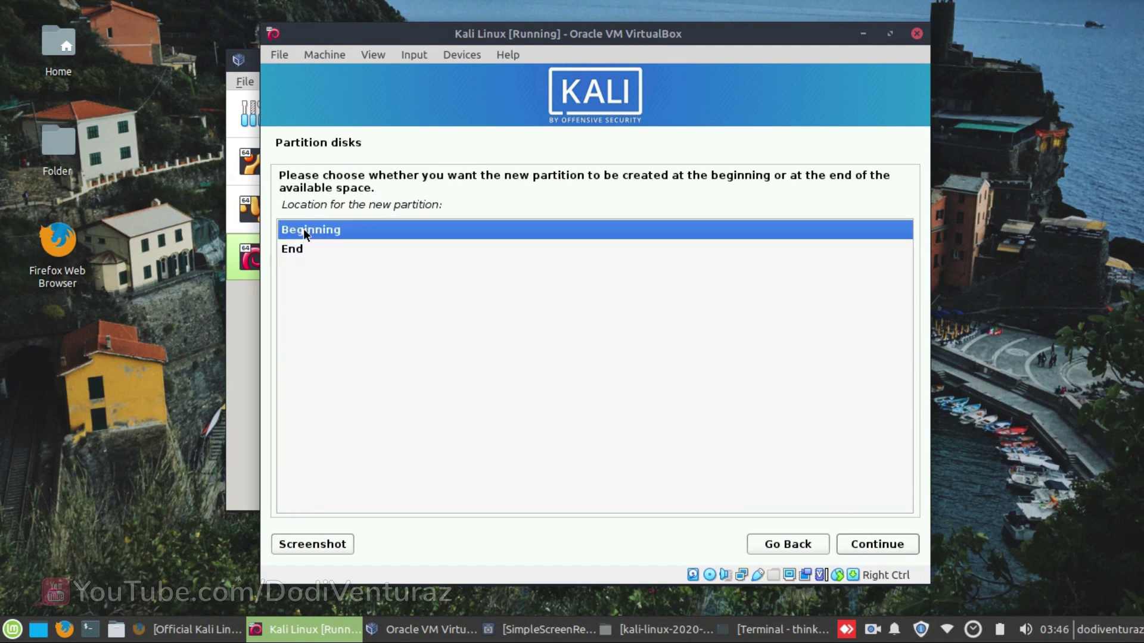
pyautogui.click(889, 548)
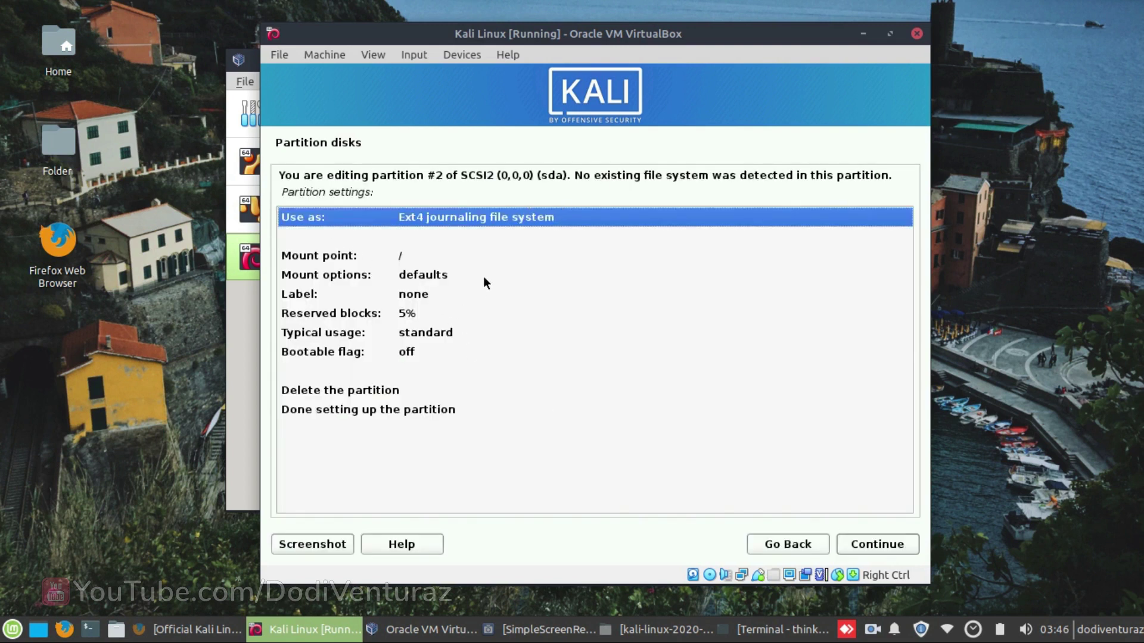
# - Keep the 30 GB partition as ext4 mounted at / and finish setting it up
pyautogui.click(331, 257)
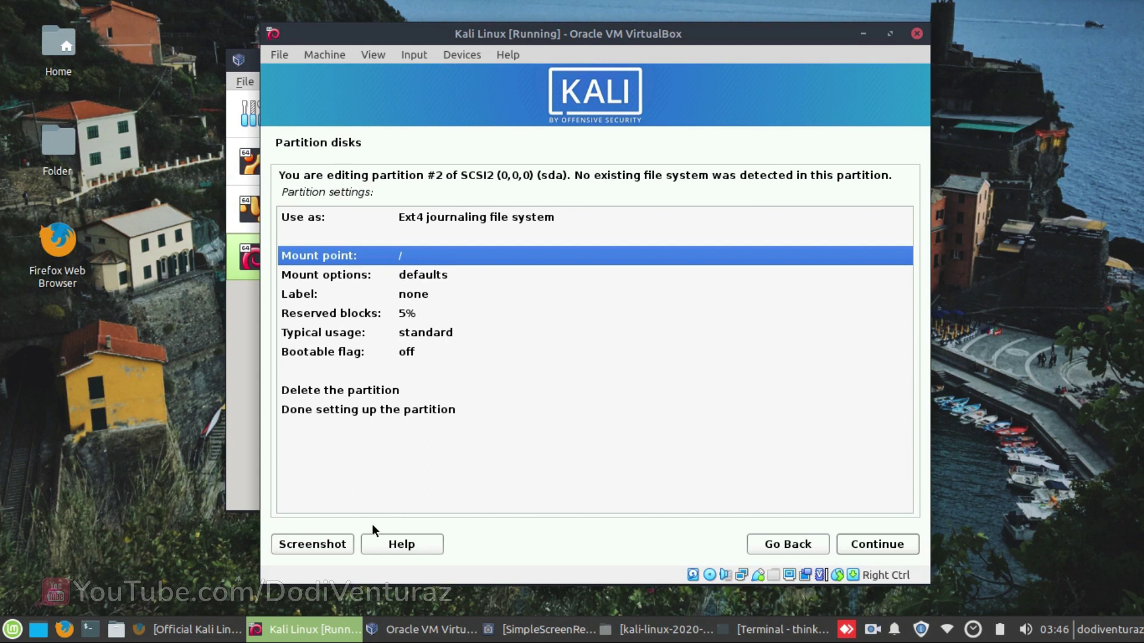
pyautogui.click(321, 411)
pyautogui.click(851, 544)
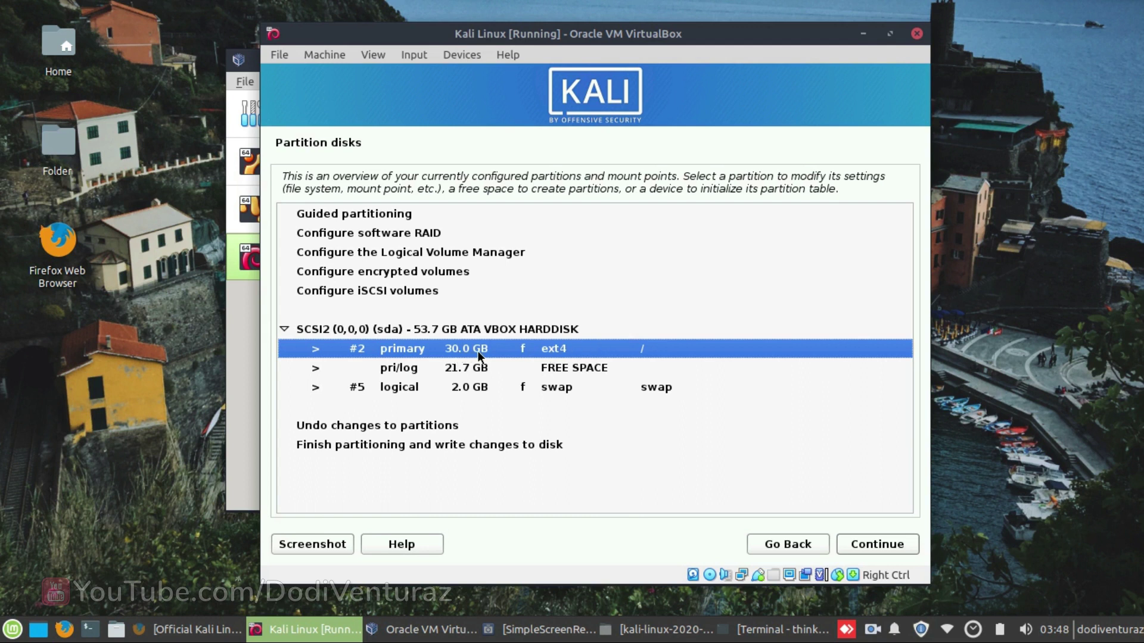
# - Start a third partition using the full remaining 21.7 GB as a Primary partition
pyautogui.click(517, 370)
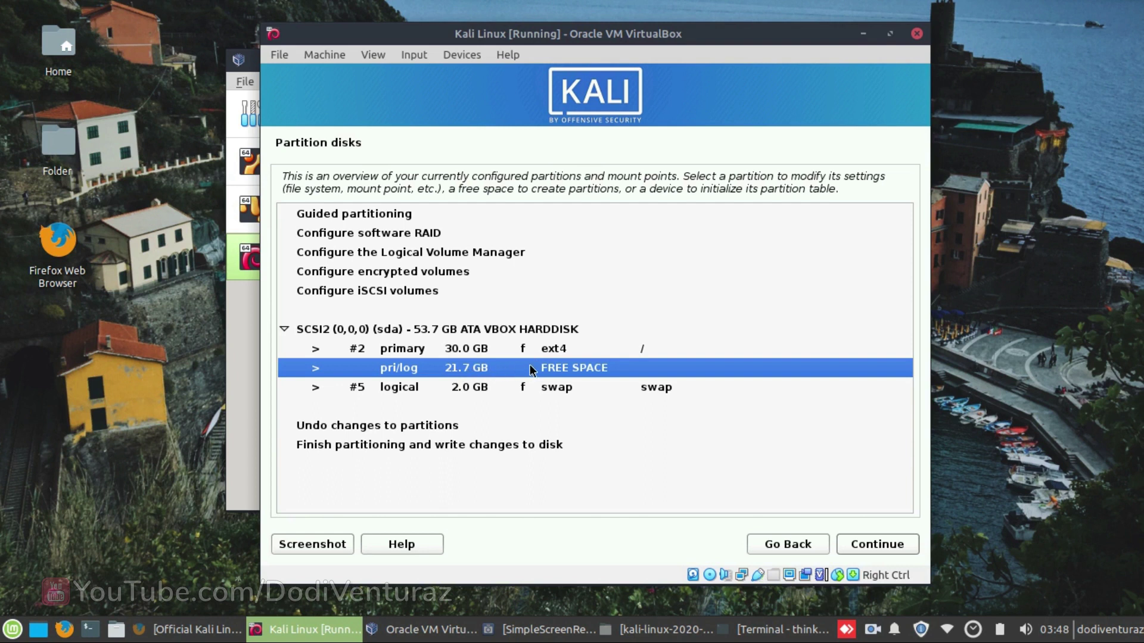
pyautogui.click(870, 550)
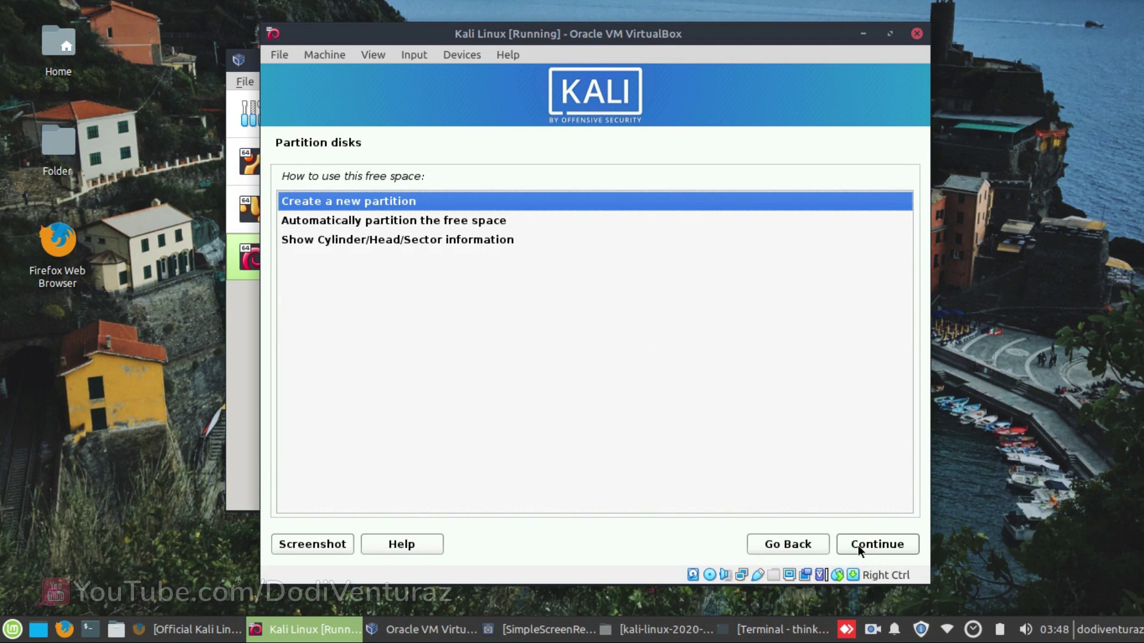
pyautogui.click(858, 545)
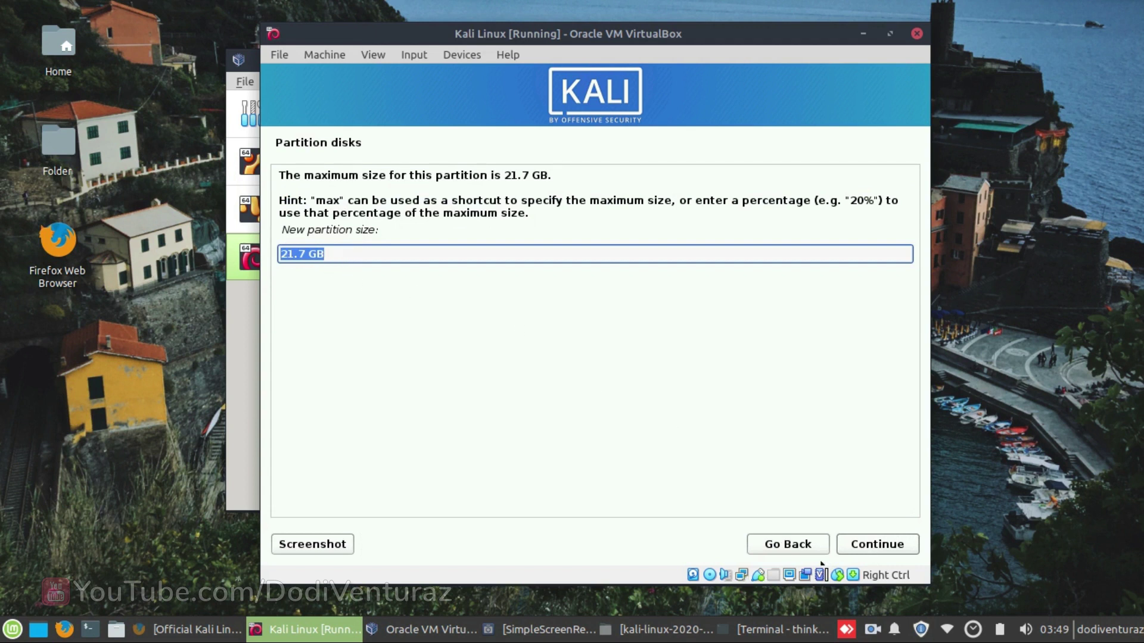
pyautogui.click(858, 543)
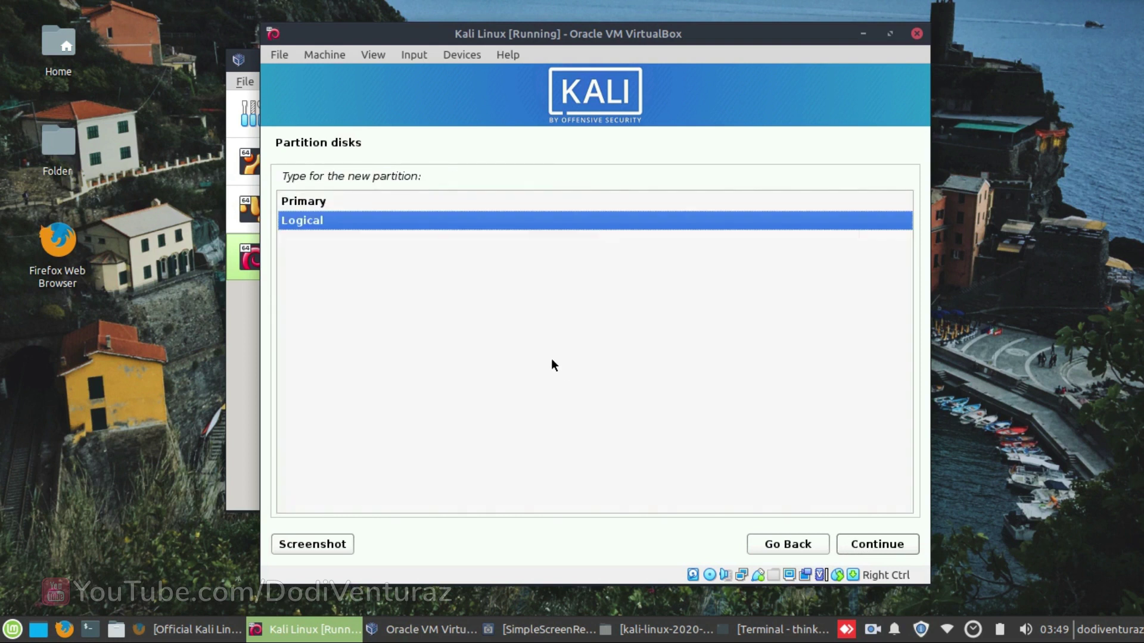
pyautogui.click(326, 202)
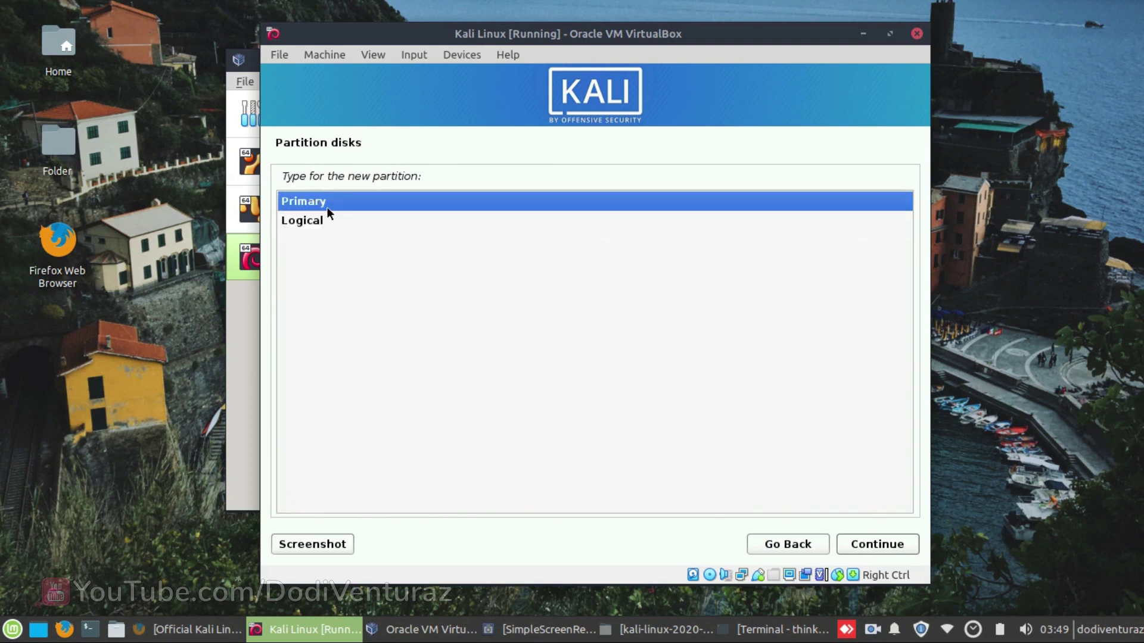
pyautogui.click(868, 543)
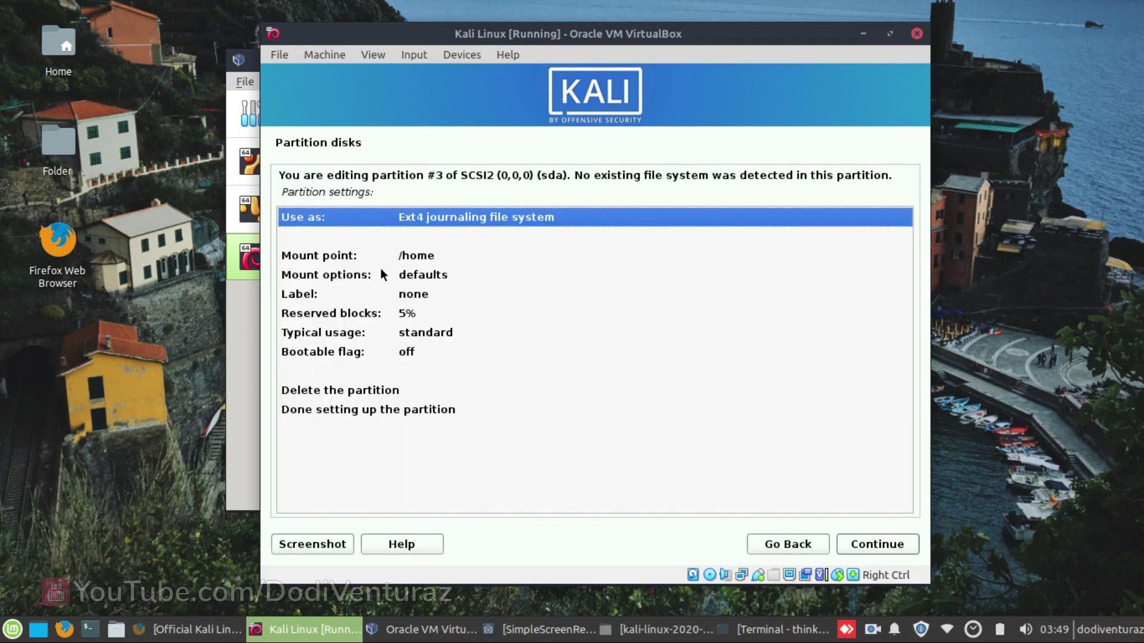
# - Set the 21.7 GB partition's mount point to /home and finish setting it up
pyautogui.click(348, 258)
pyautogui.click(868, 544)
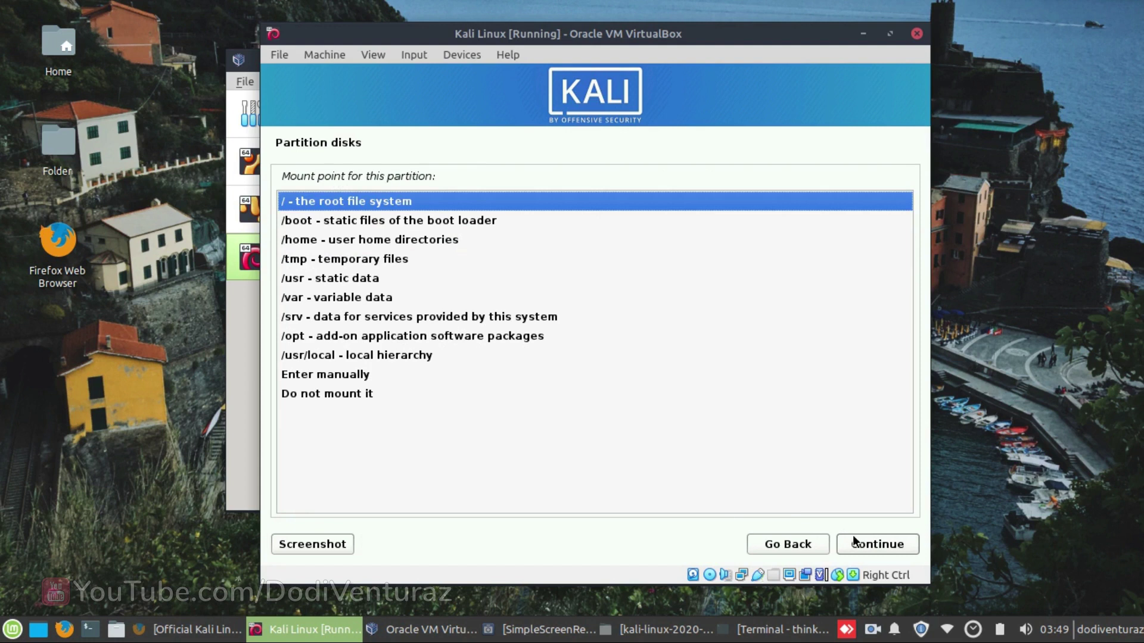
pyautogui.click(320, 238)
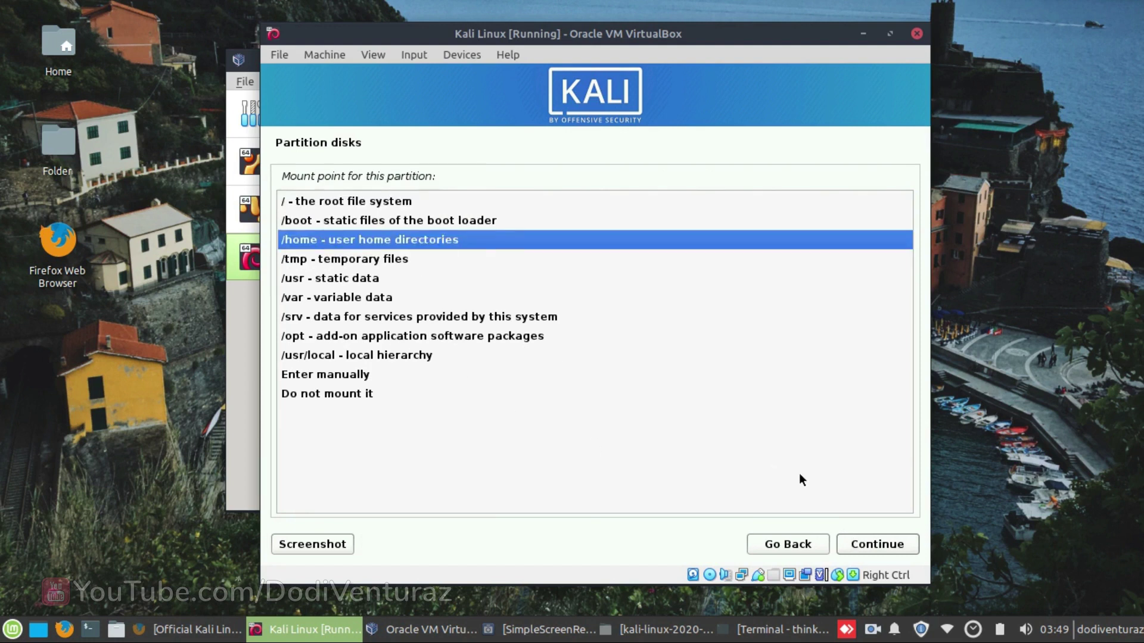
pyautogui.click(858, 544)
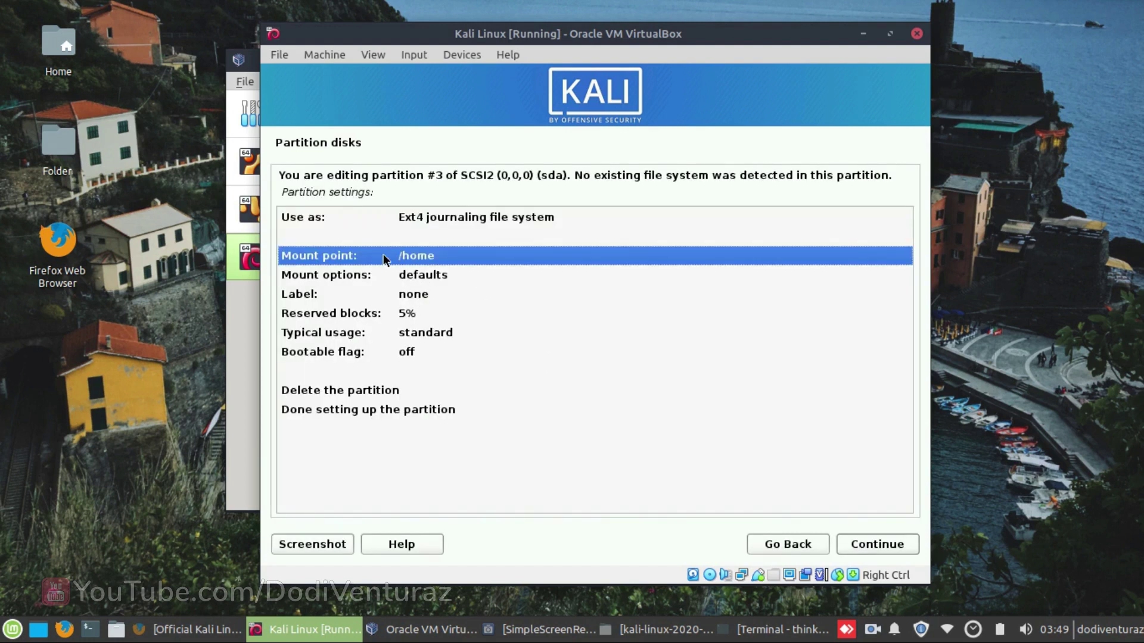
pyautogui.click(344, 416)
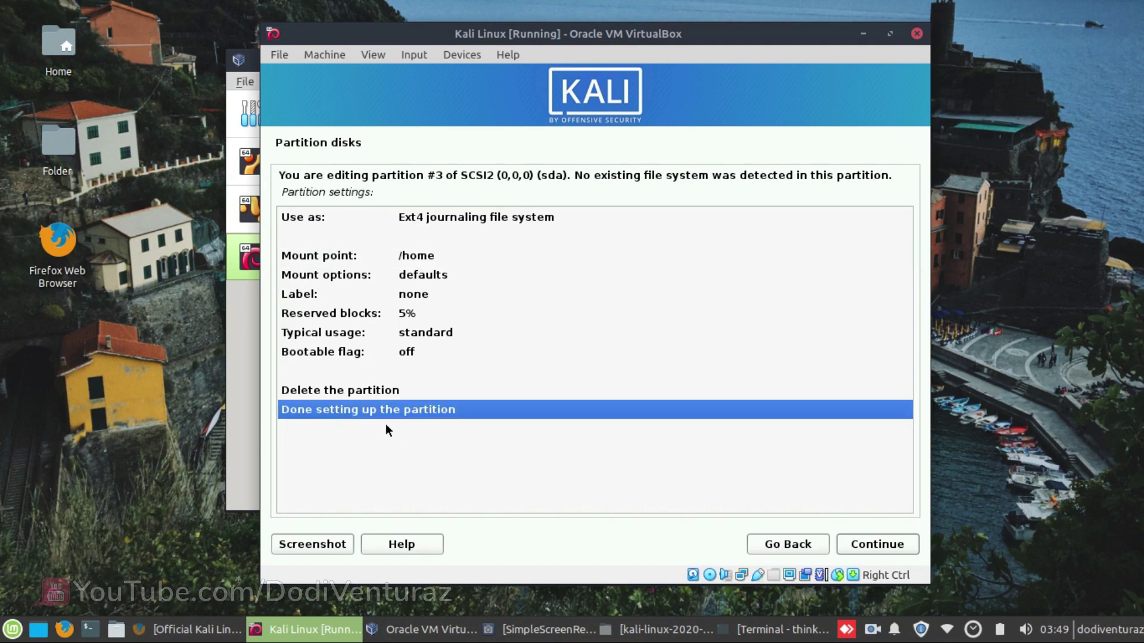
pyautogui.click(862, 547)
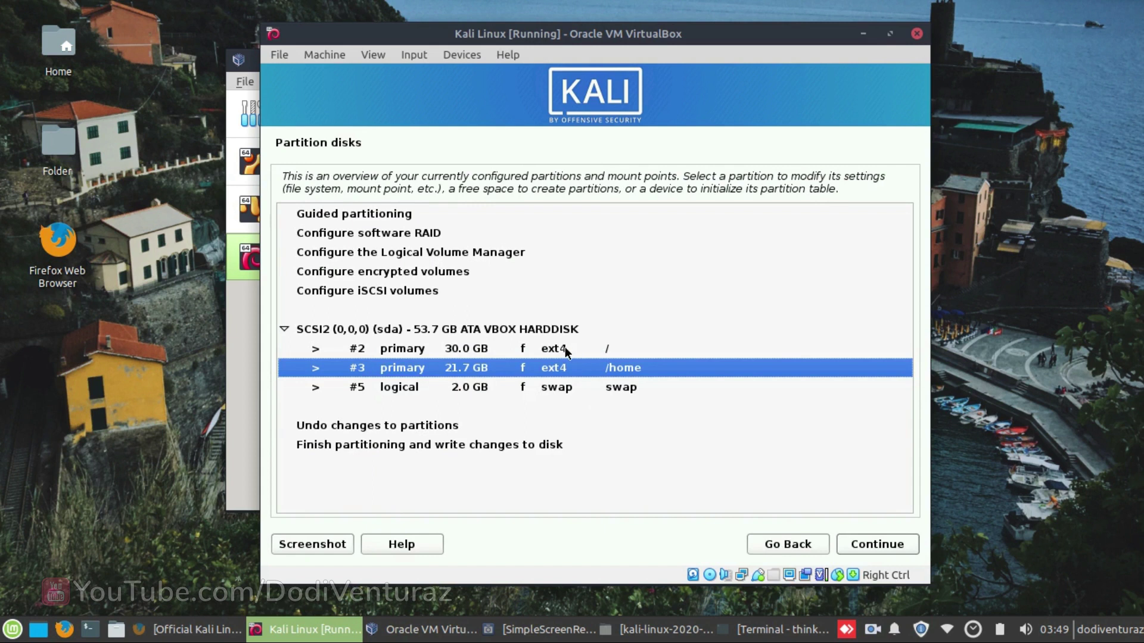
pyautogui.click(501, 350)
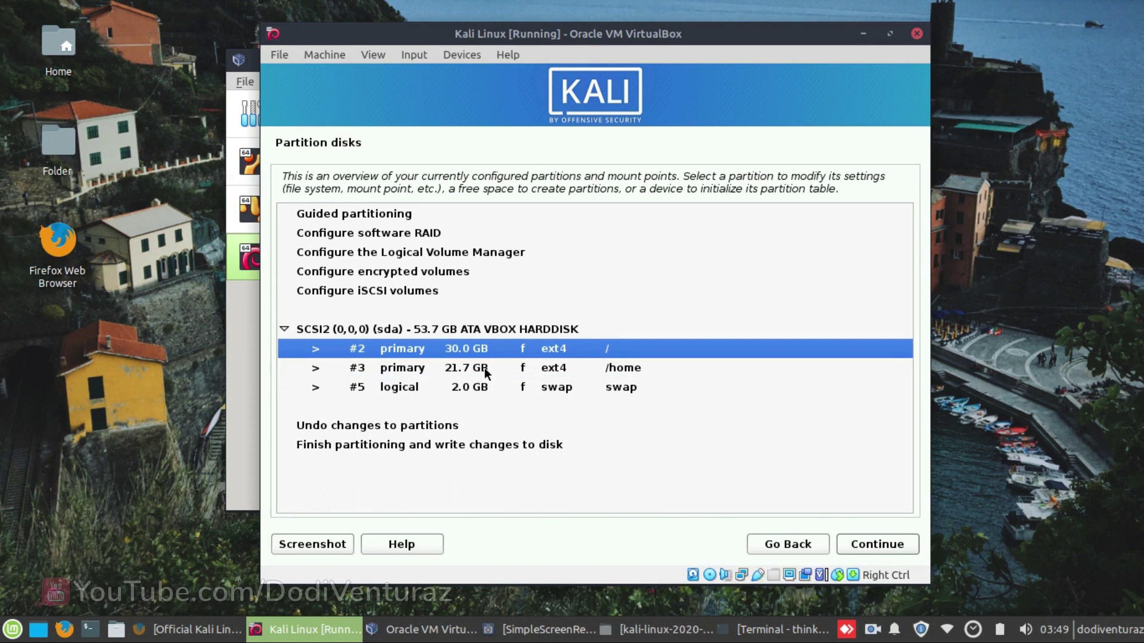
pyautogui.click(484, 367)
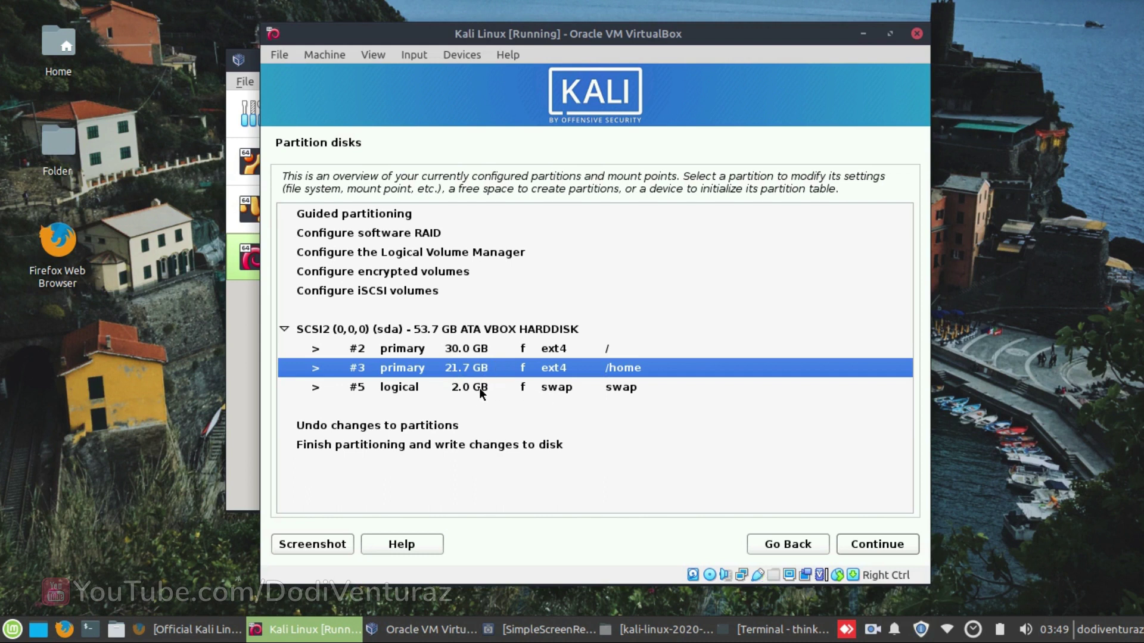
pyautogui.click(479, 388)
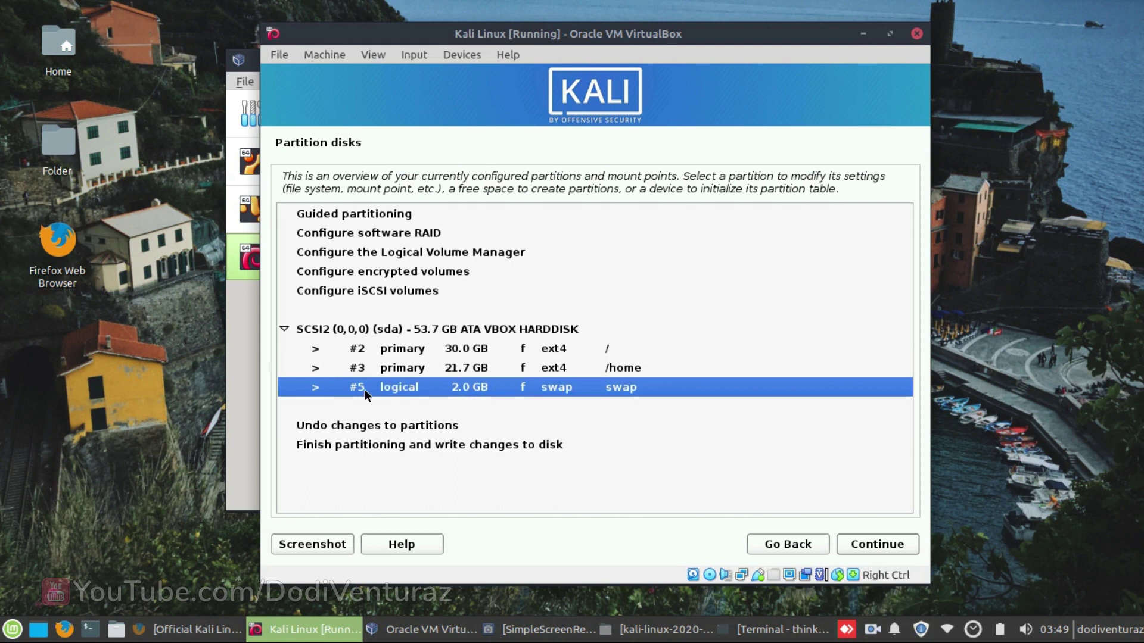
pyautogui.click(331, 450)
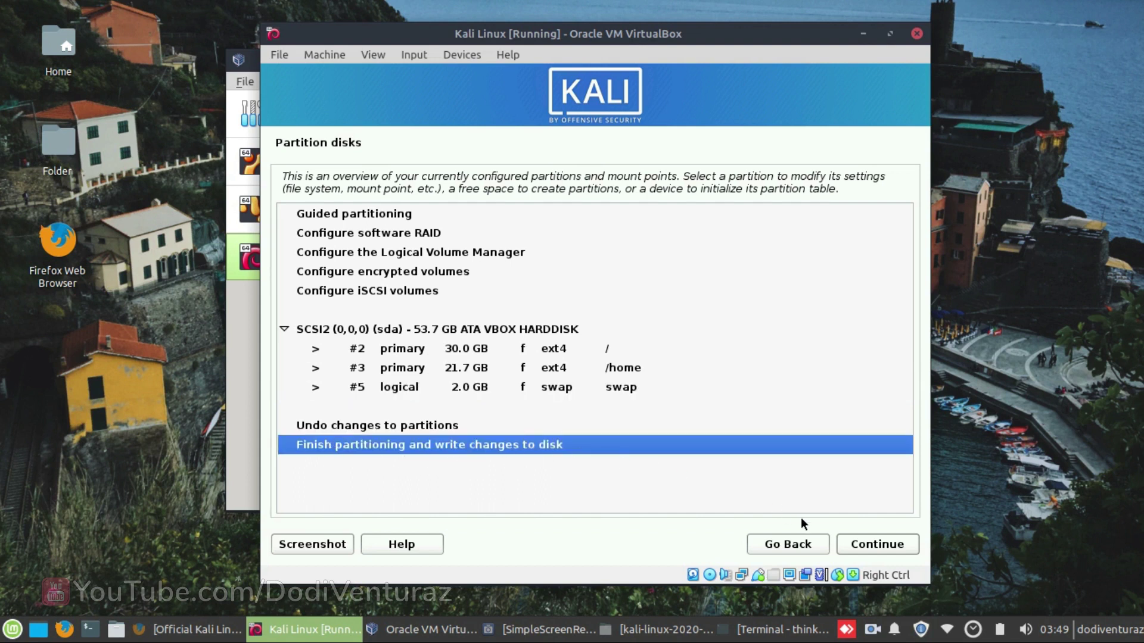
pyautogui.click(860, 543)
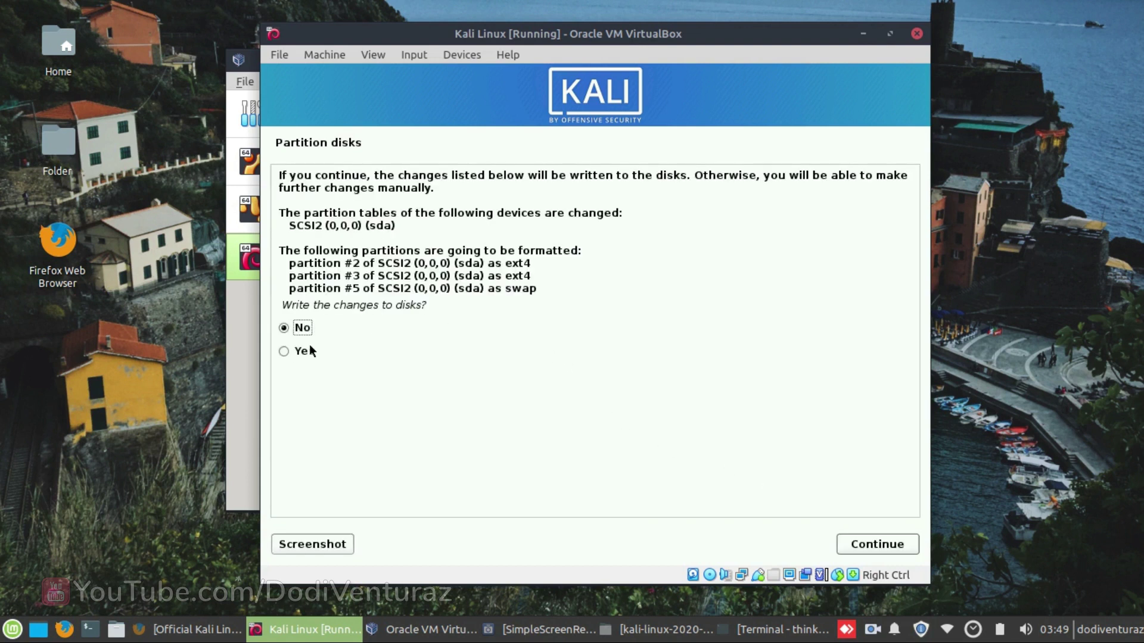
# - Write the partition changes to disk, formatting #2 and #3 as ext4 and #5 as swap
pyautogui.click(893, 544)
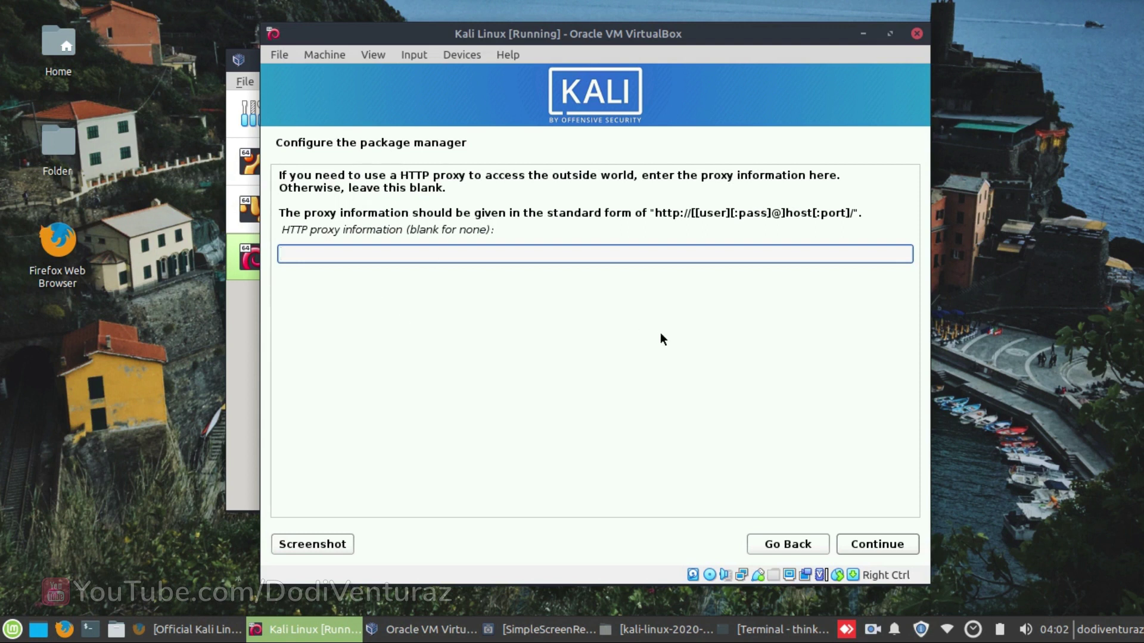
# - Continue past the package manager prompt without an HTTP proxy
pyautogui.click(863, 546)
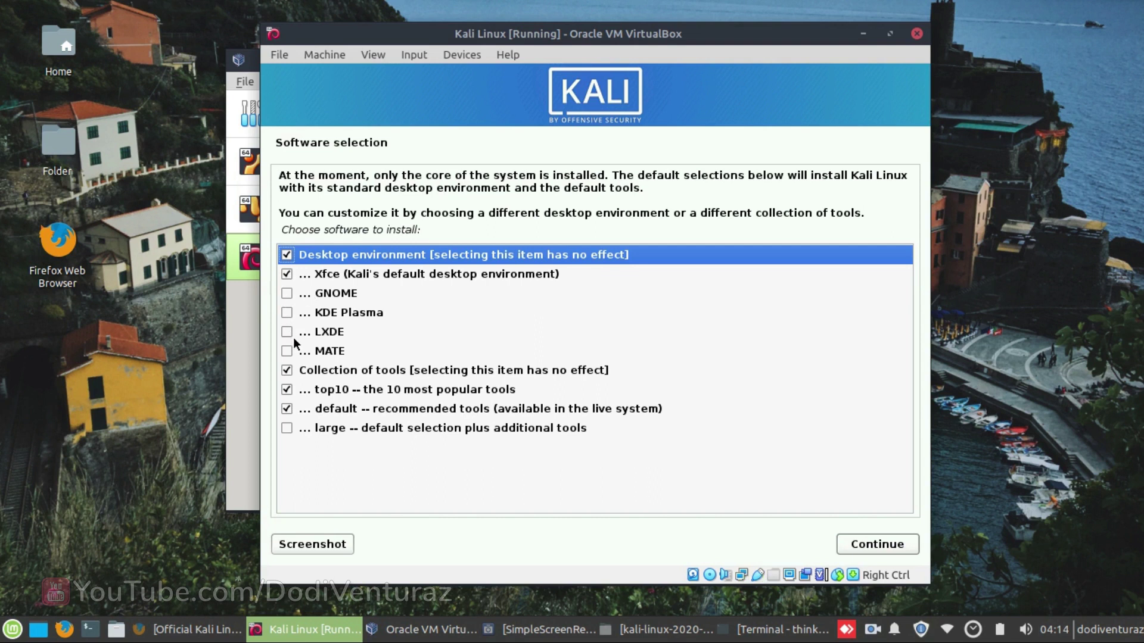
# - Add GNOME and KDE Plasma to the selected desktops and start installing the software
pyautogui.click(287, 295)
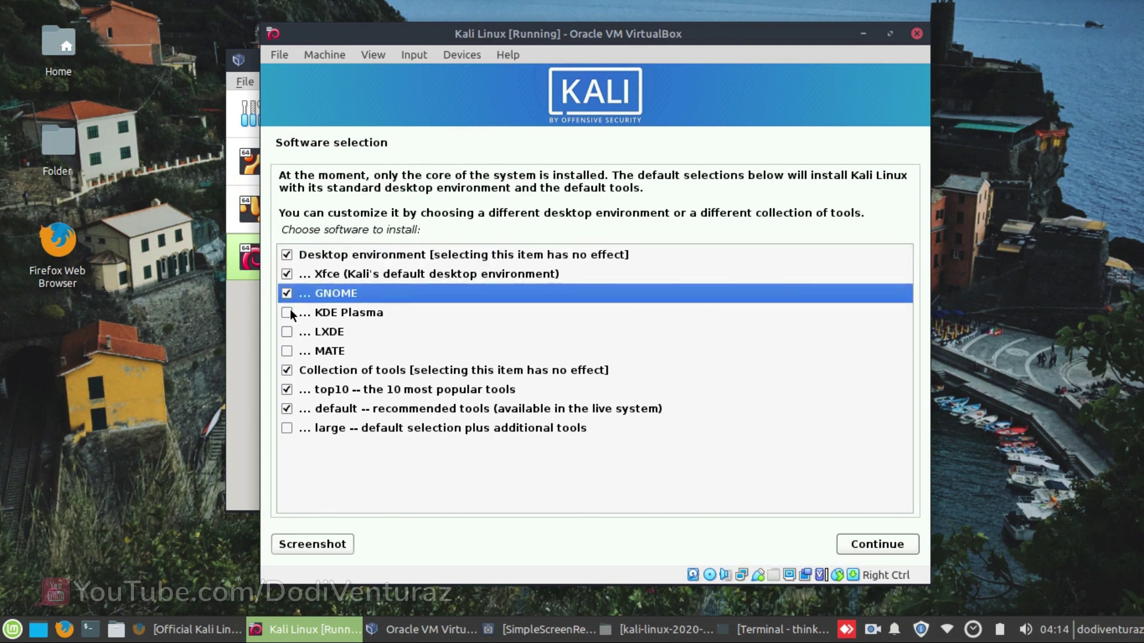
pyautogui.click(288, 313)
pyautogui.click(852, 546)
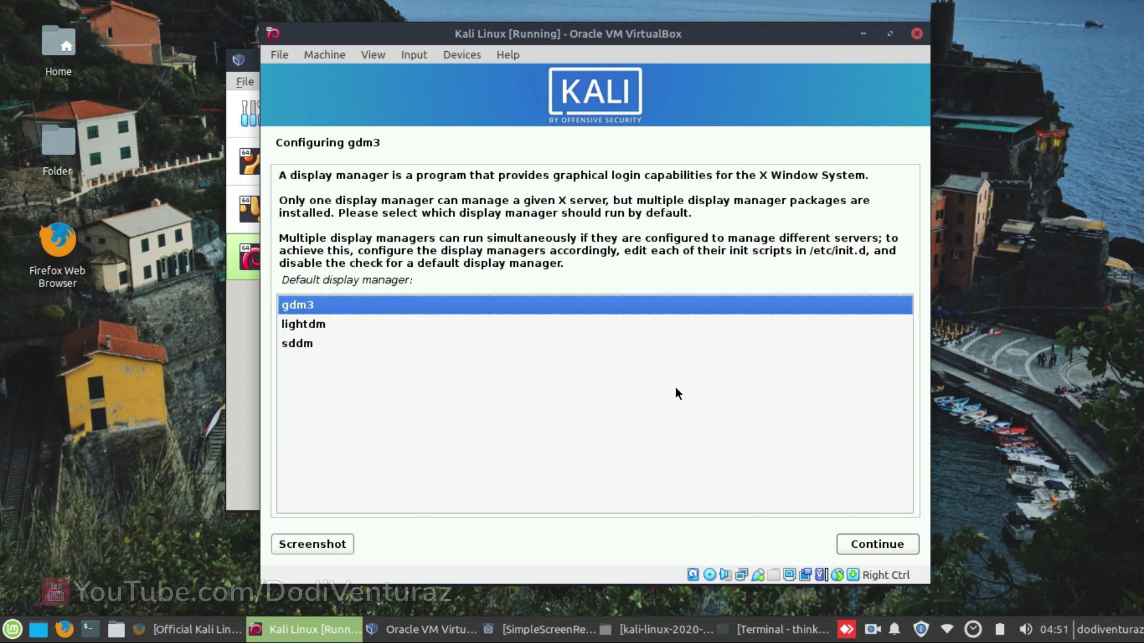
# - Keep gdm3 as the default display manager
pyautogui.click(863, 544)
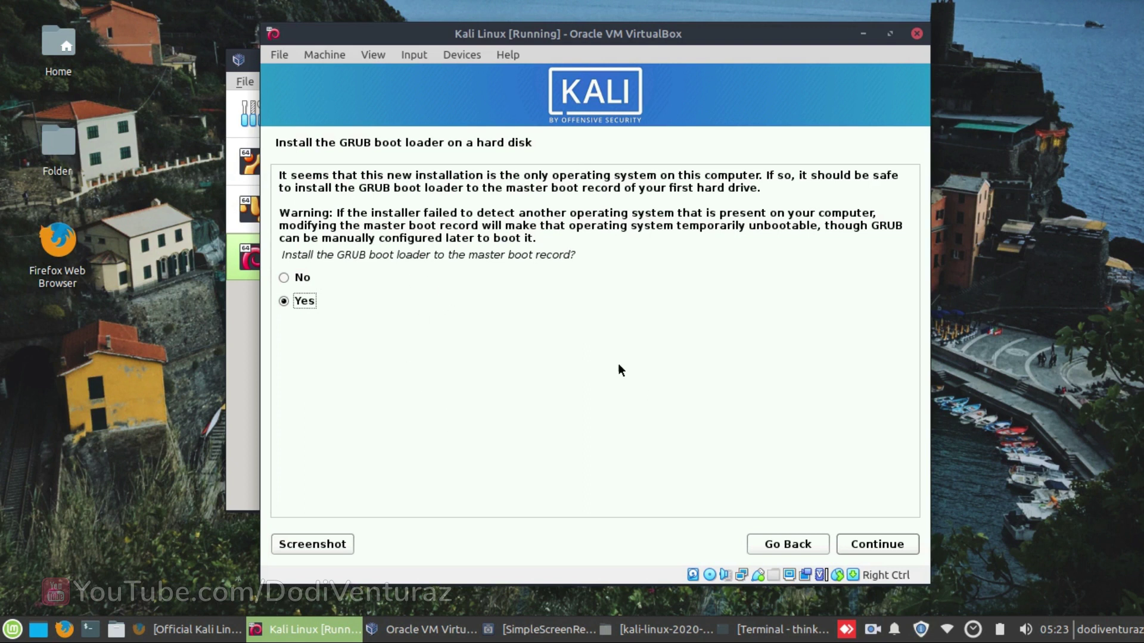
# - Install the GRUB boot loader to the master boot record on /dev/sda
pyautogui.click(865, 545)
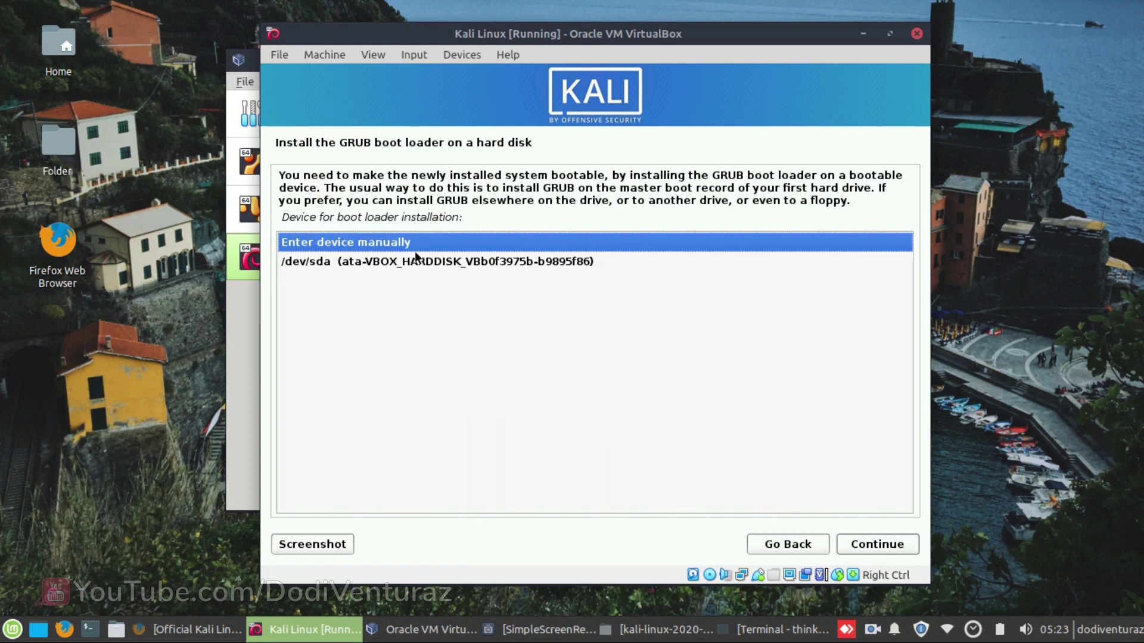
pyautogui.click(353, 263)
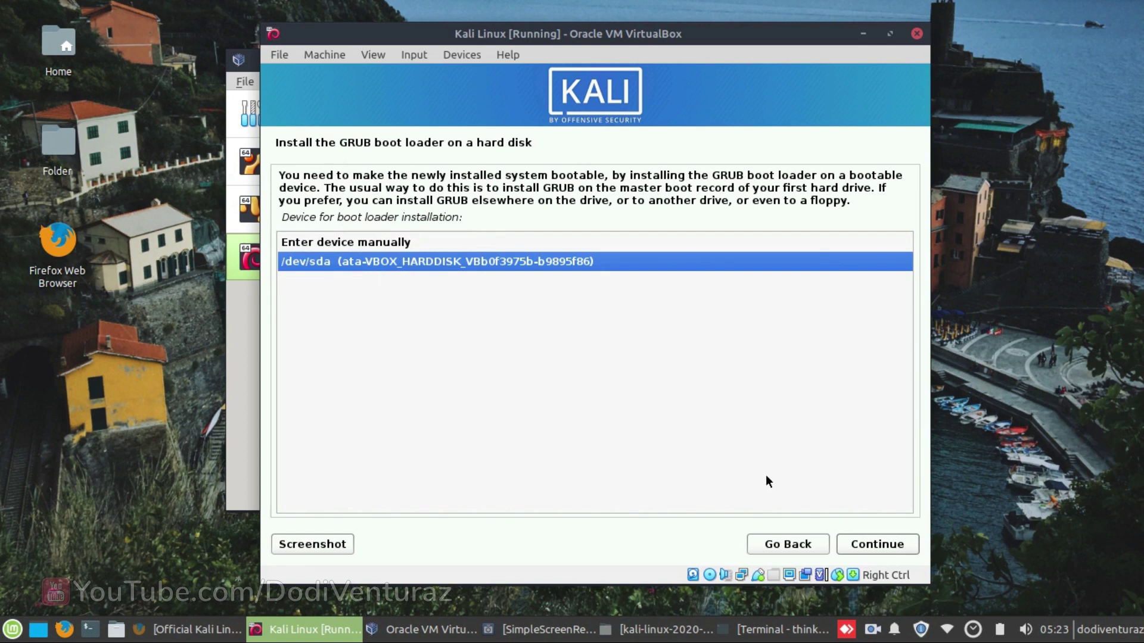
pyautogui.click(872, 545)
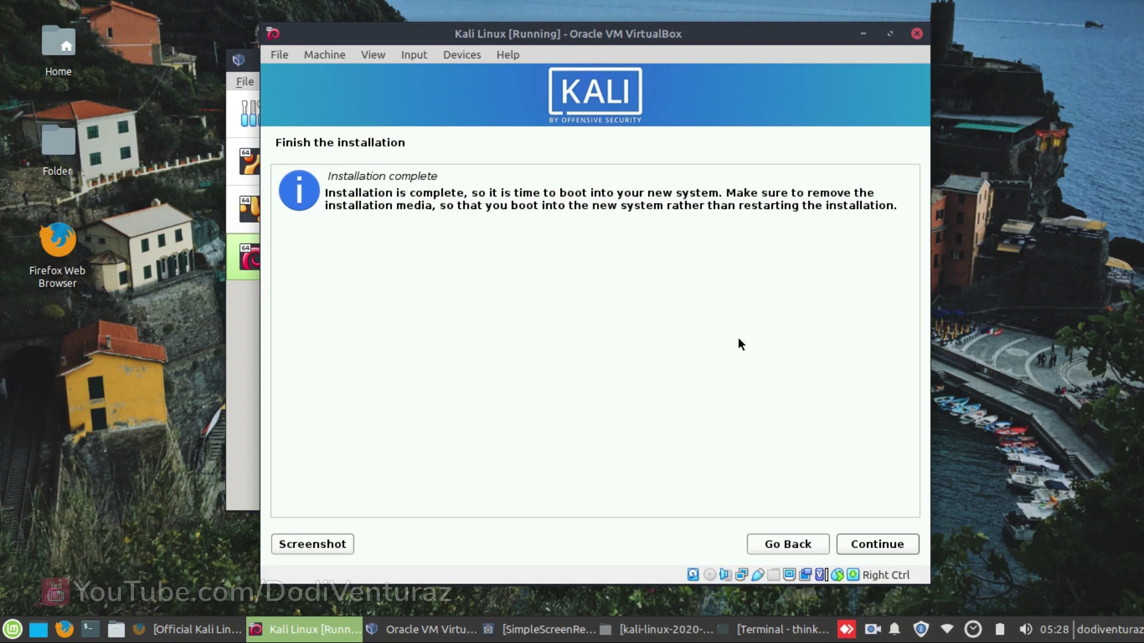
# - Finish the installation, reboot into the new Kali system, and dismiss the mouse integration notice
pyautogui.click(865, 547)
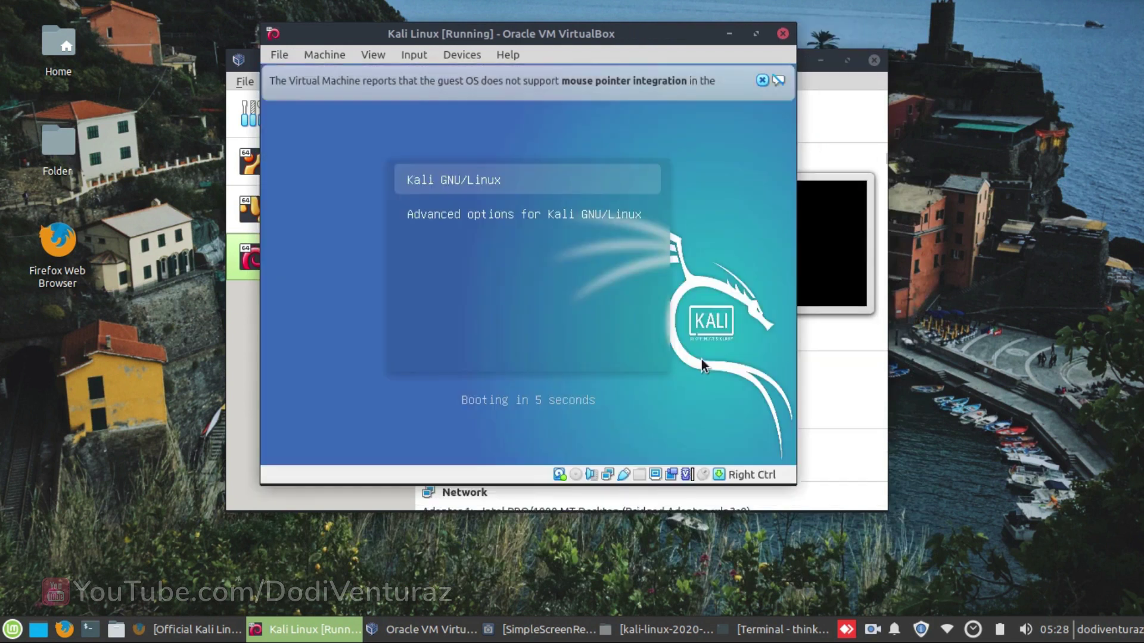
pyautogui.click(763, 80)
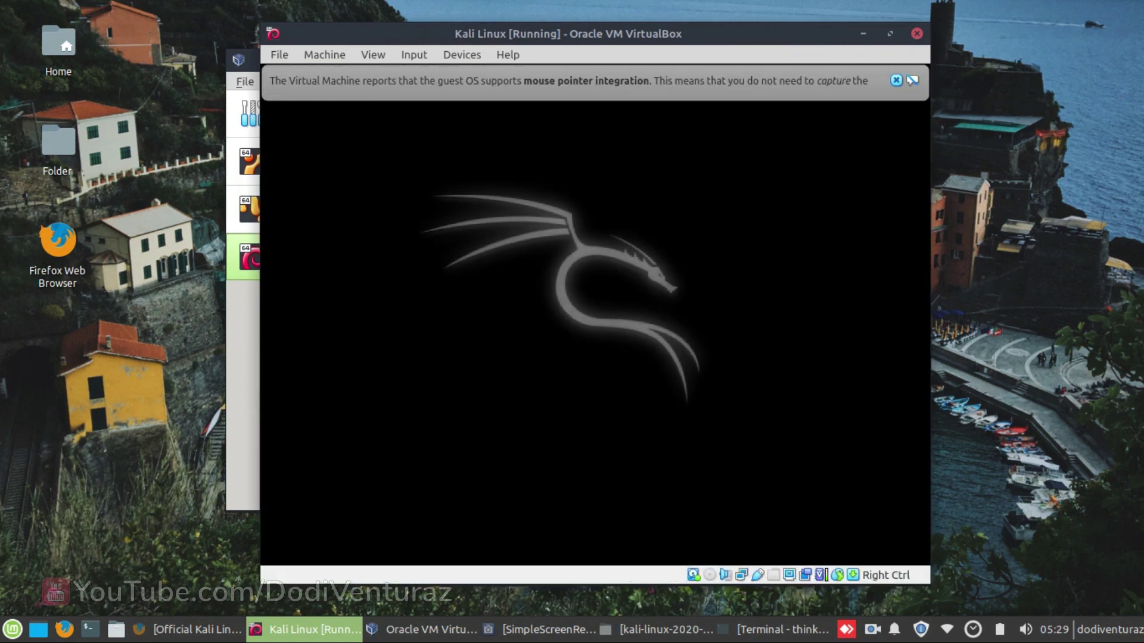
pyautogui.click(895, 81)
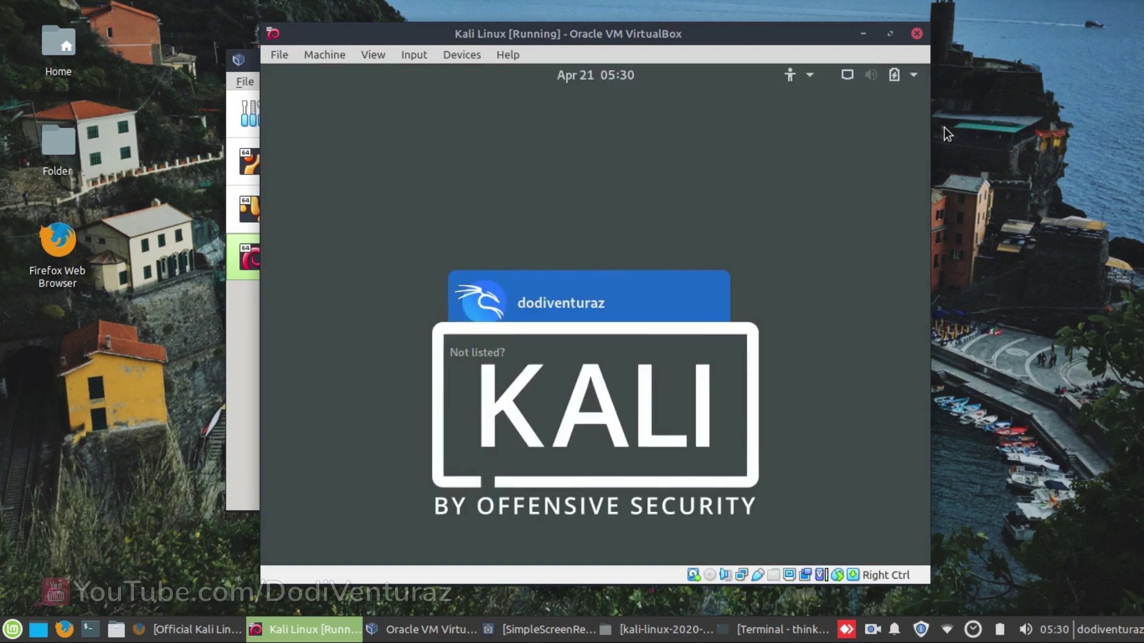
# - Sign in as the created user account with its password on the Kali login screen
pyautogui.click(635, 304)
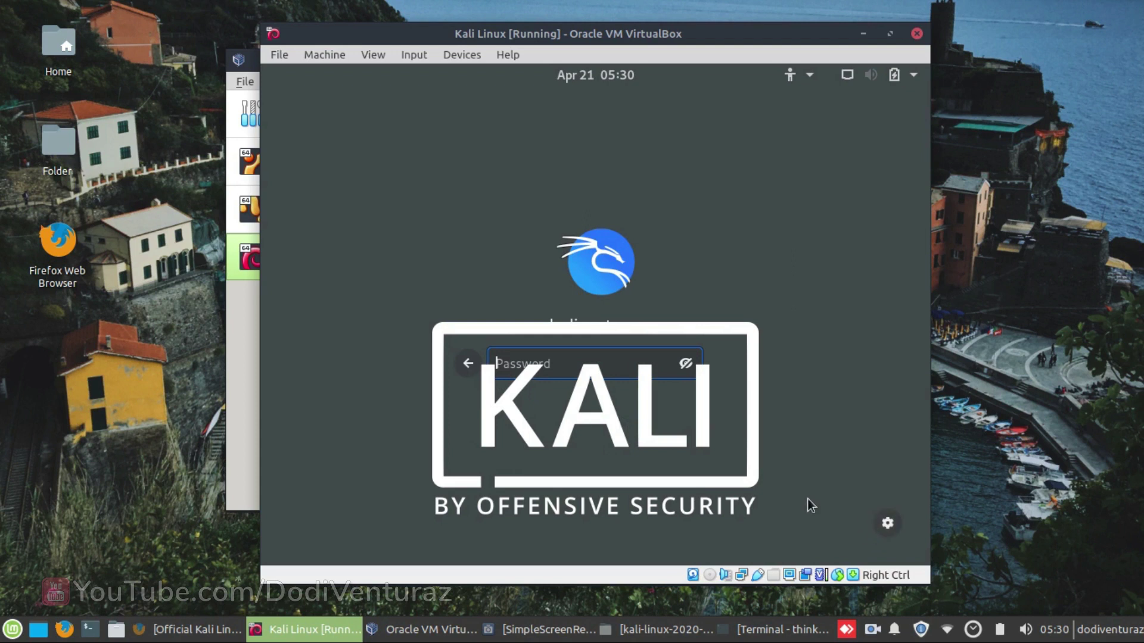
pyautogui.write('••••••••••••••••••')
pyautogui.press('Return')
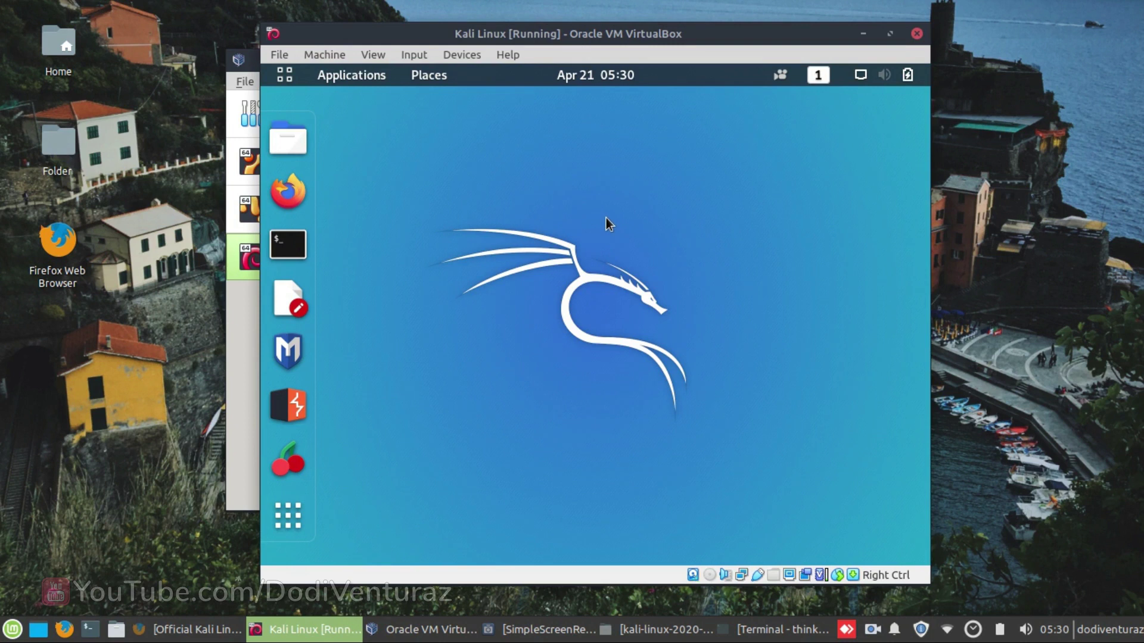
pyautogui.click(280, 74)
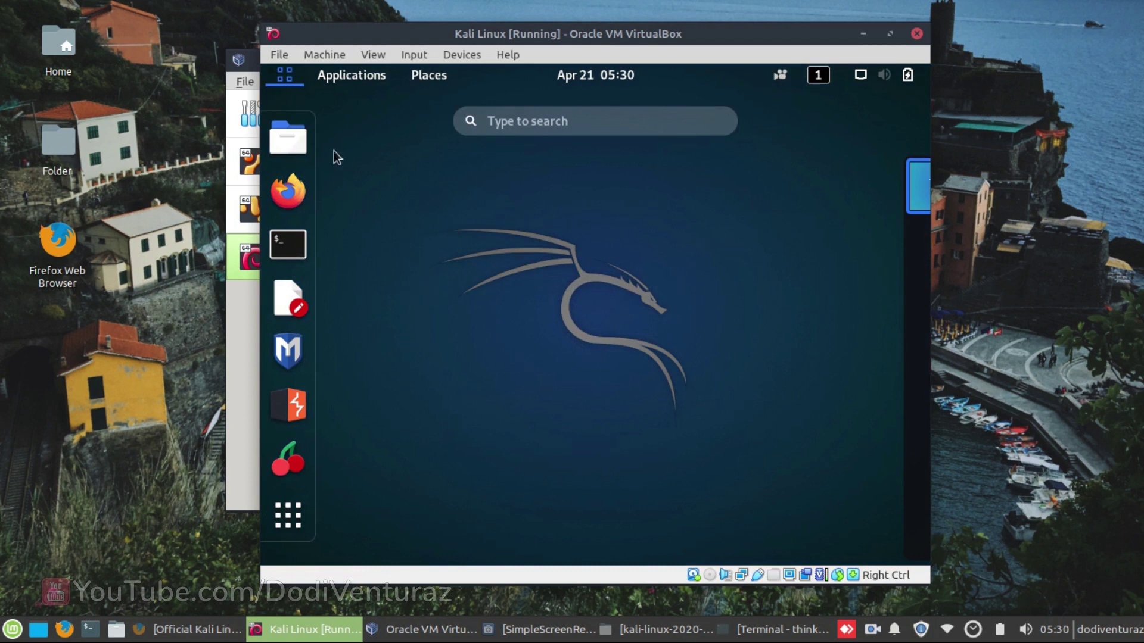
pyautogui.click(295, 76)
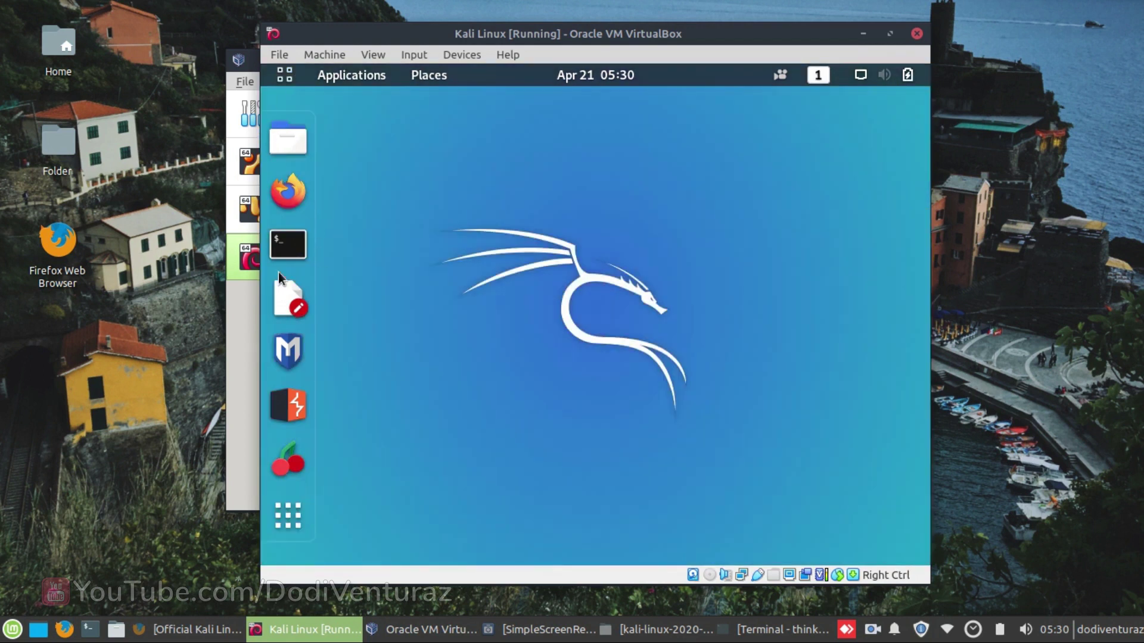
pyautogui.click(286, 518)
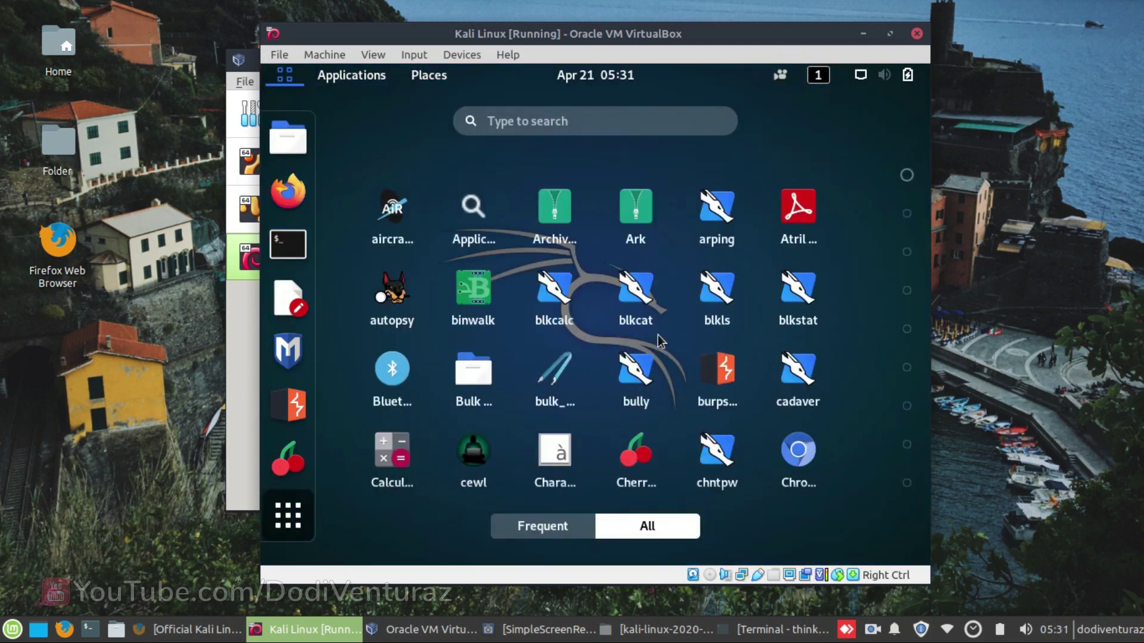
pyautogui.scroll(-4, 526, 318)
pyautogui.scroll(-3, 525, 318)
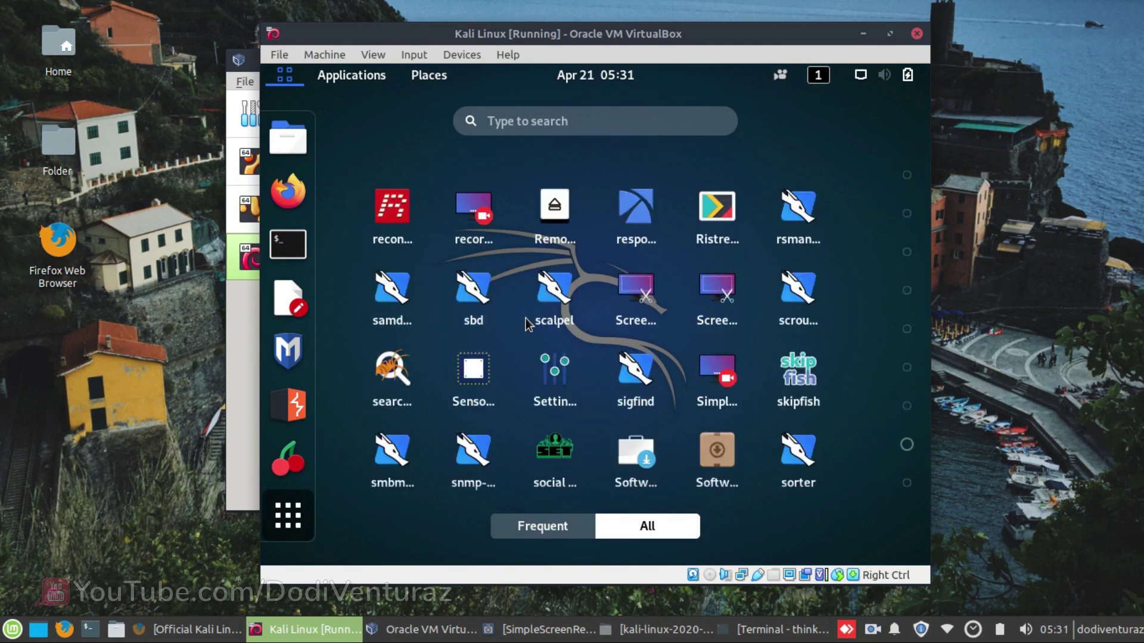
pyautogui.scroll(-1, 525, 324)
pyautogui.scroll(1, 525, 324)
pyautogui.scroll(1, 526, 324)
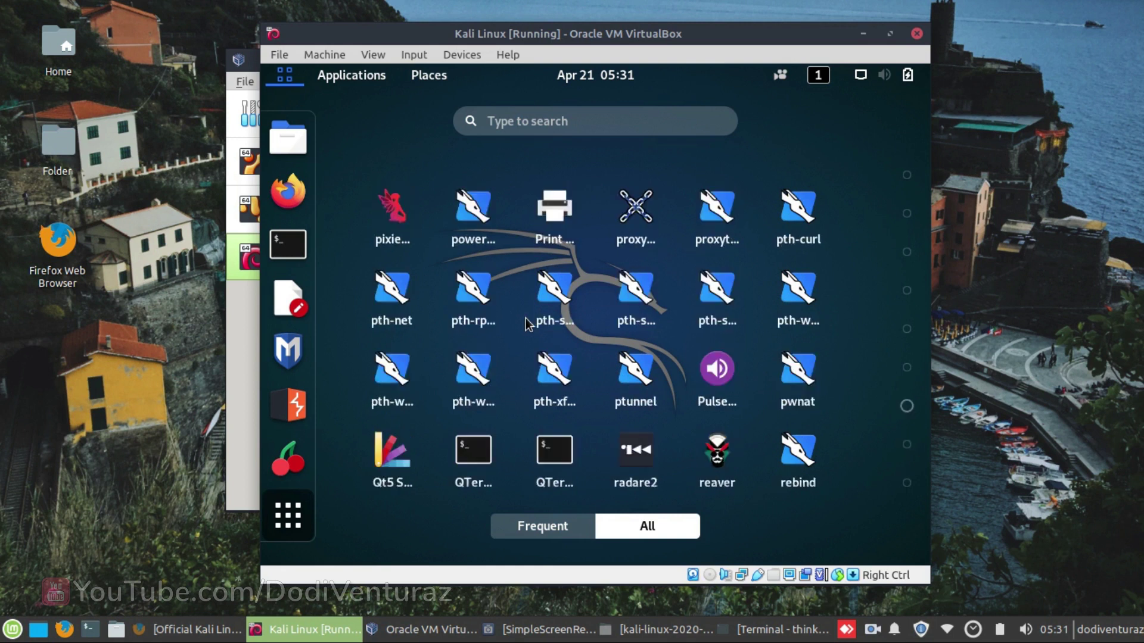
pyautogui.scroll(3, 464, 265)
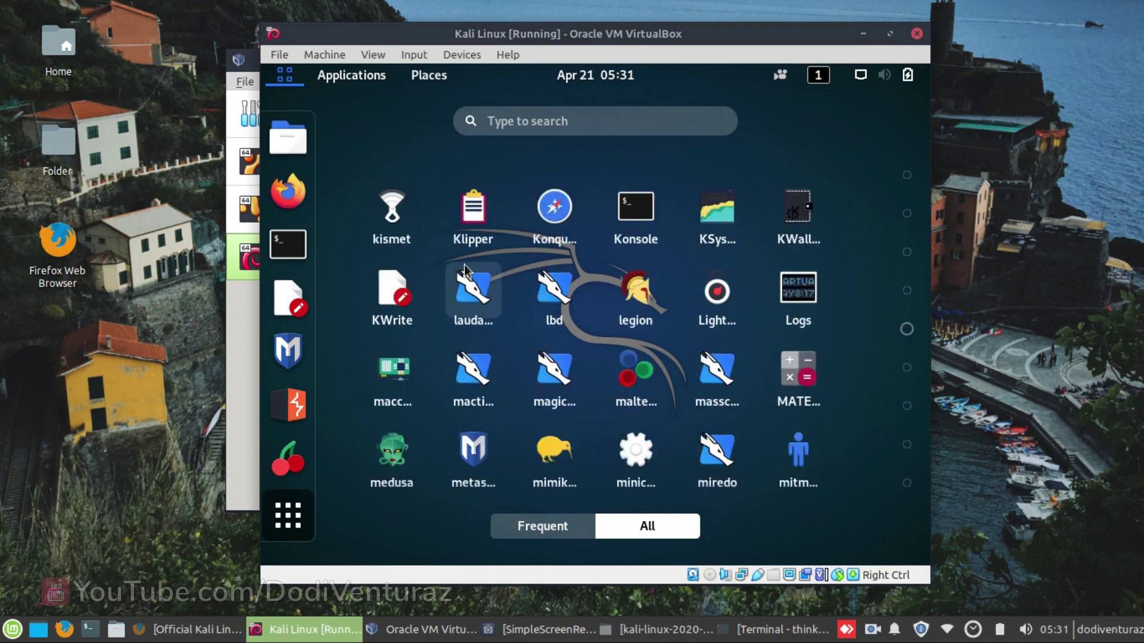
pyautogui.scroll(2, 464, 265)
pyautogui.scroll(1, 464, 264)
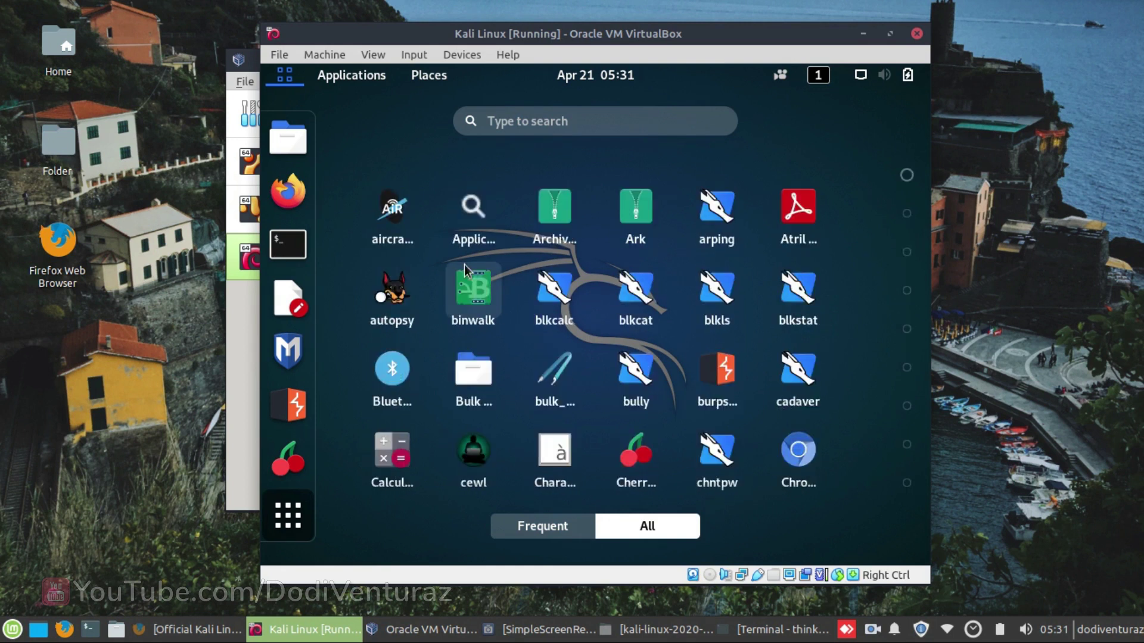
pyautogui.click(292, 76)
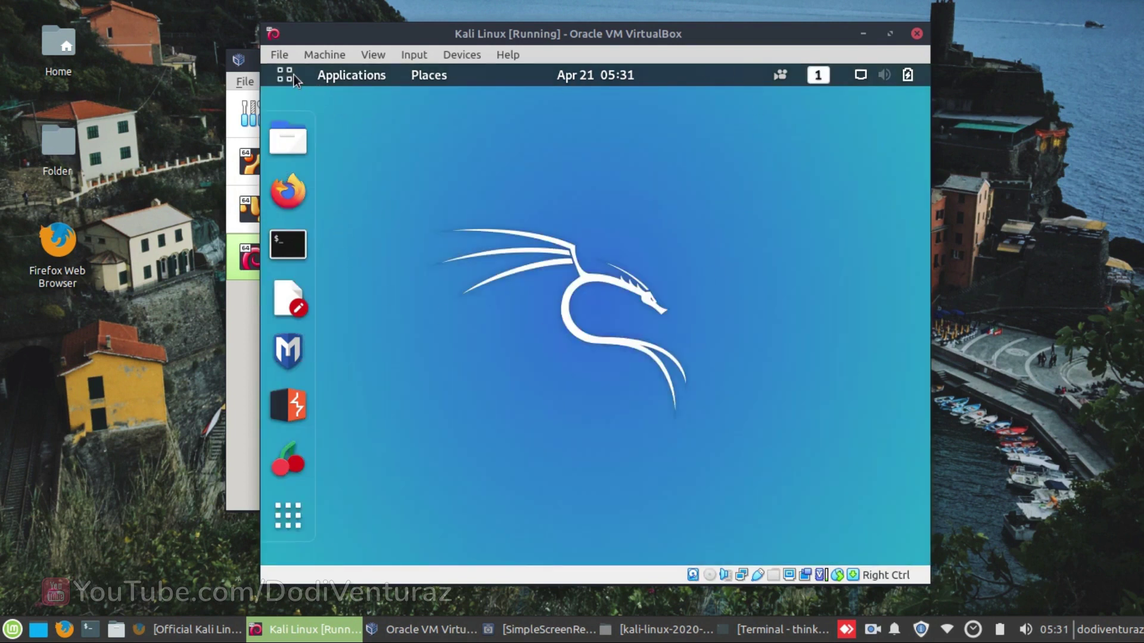
pyautogui.click(331, 74)
pyautogui.moveTo(355, 157)
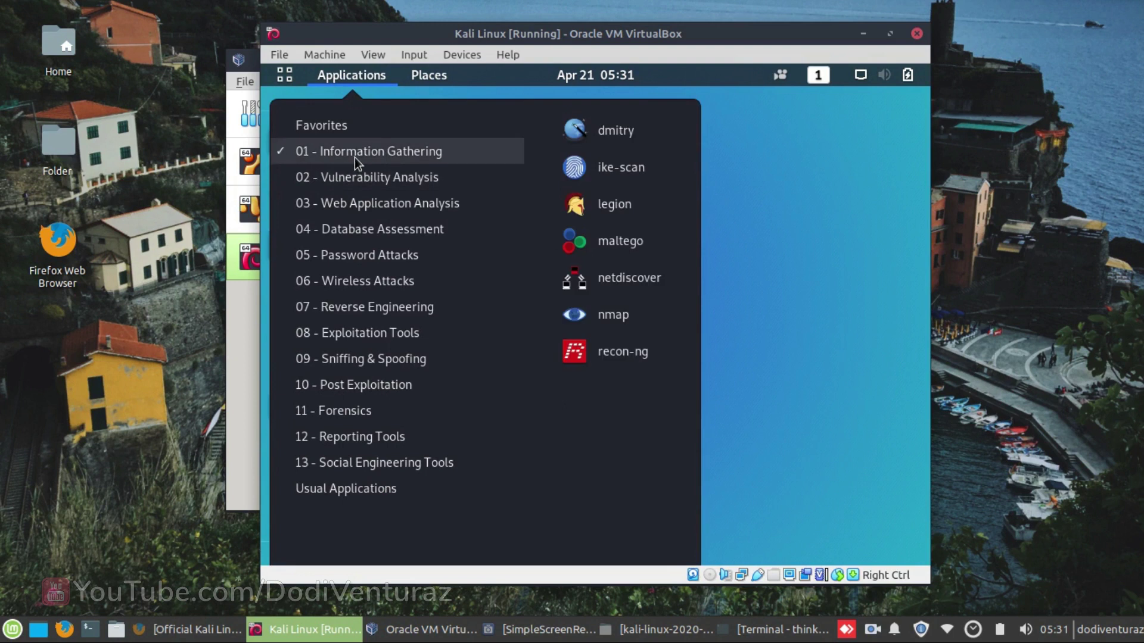
pyautogui.moveTo(362, 177)
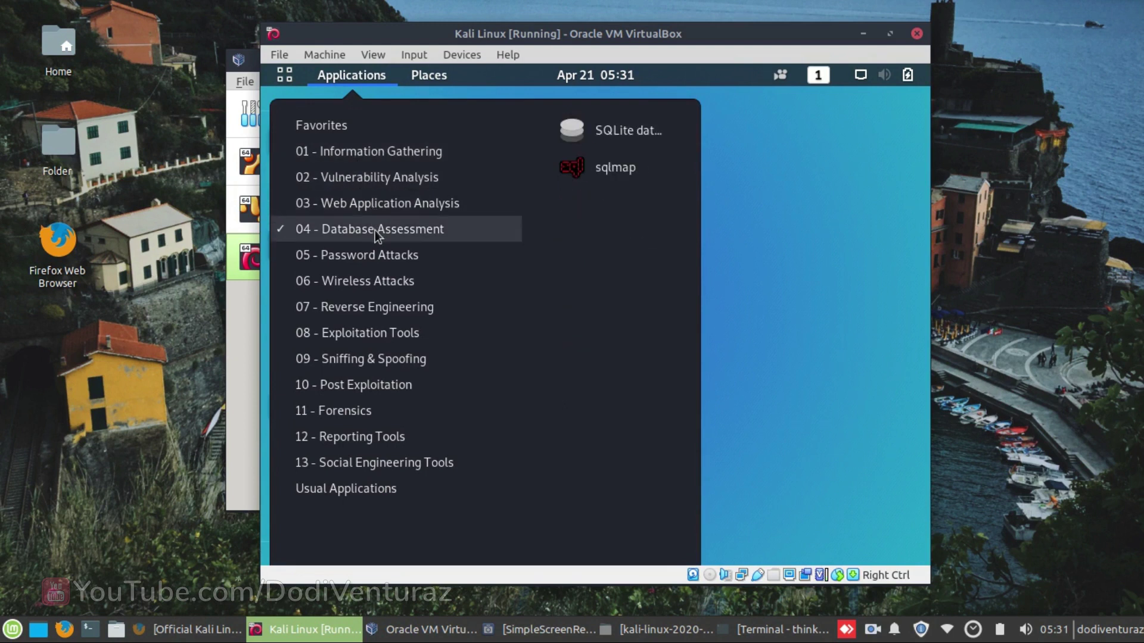
pyautogui.moveTo(373, 286)
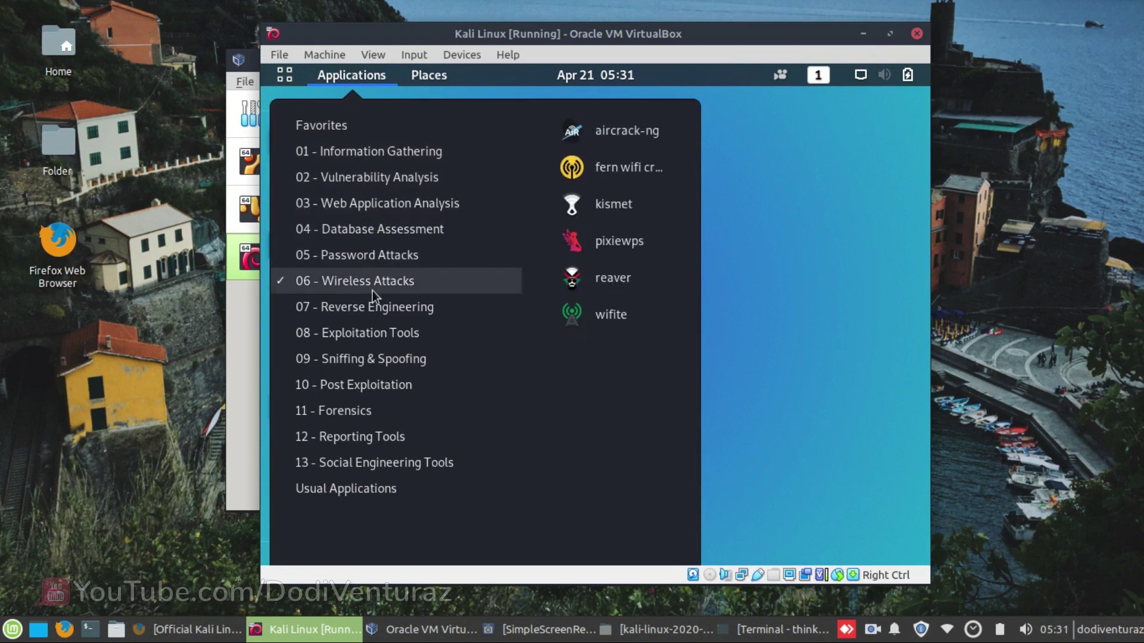
pyautogui.moveTo(391, 374)
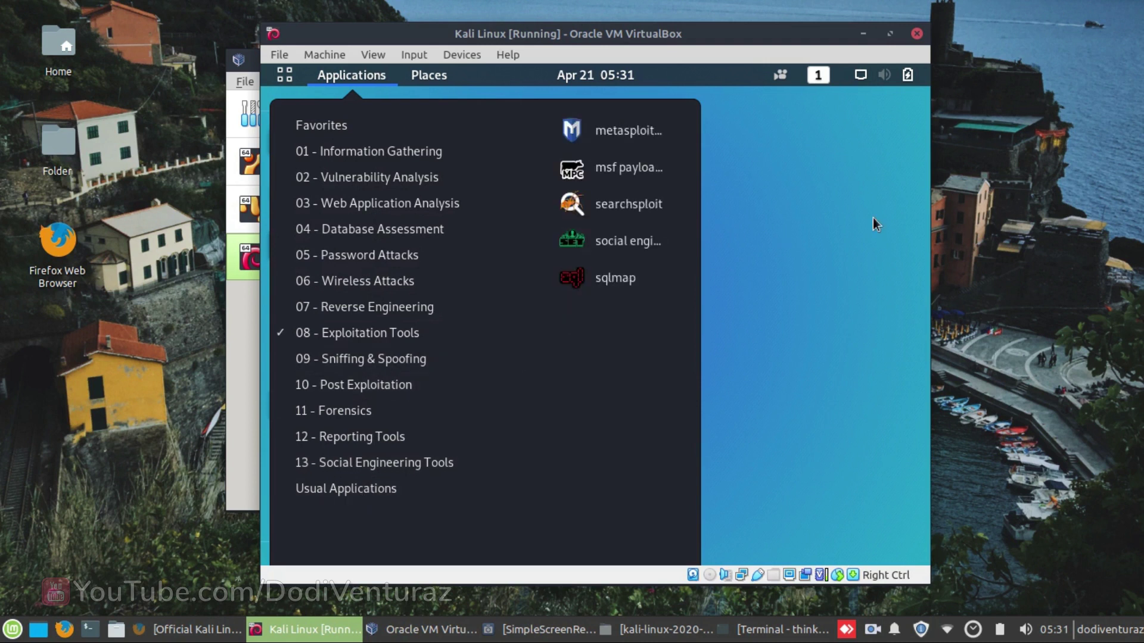
pyautogui.click(784, 235)
pyautogui.click(298, 137)
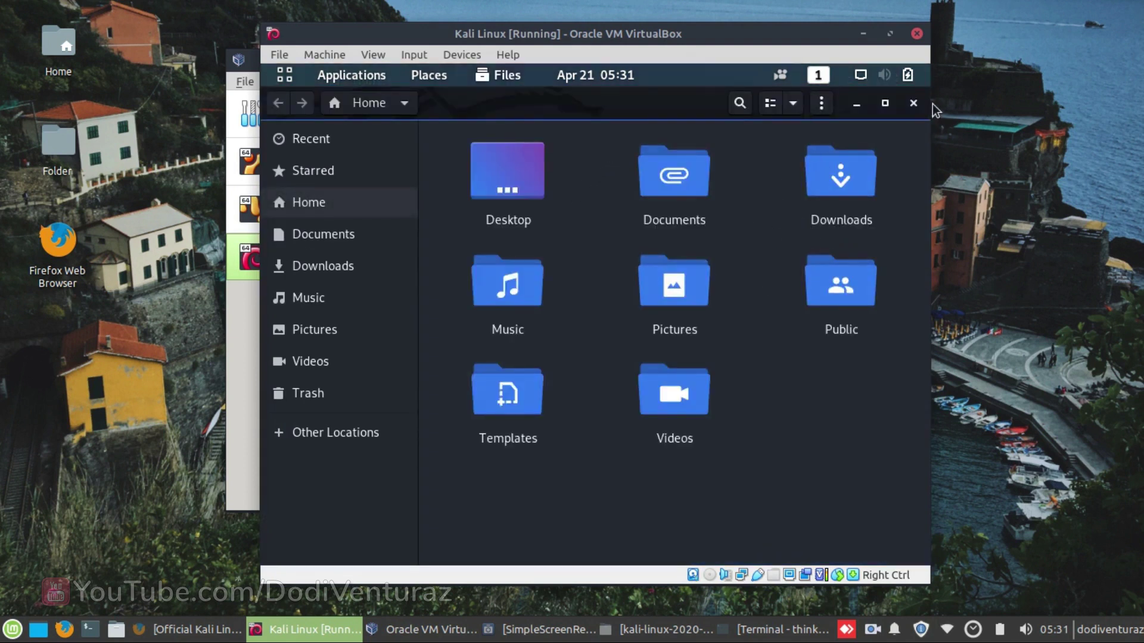
pyautogui.click(915, 103)
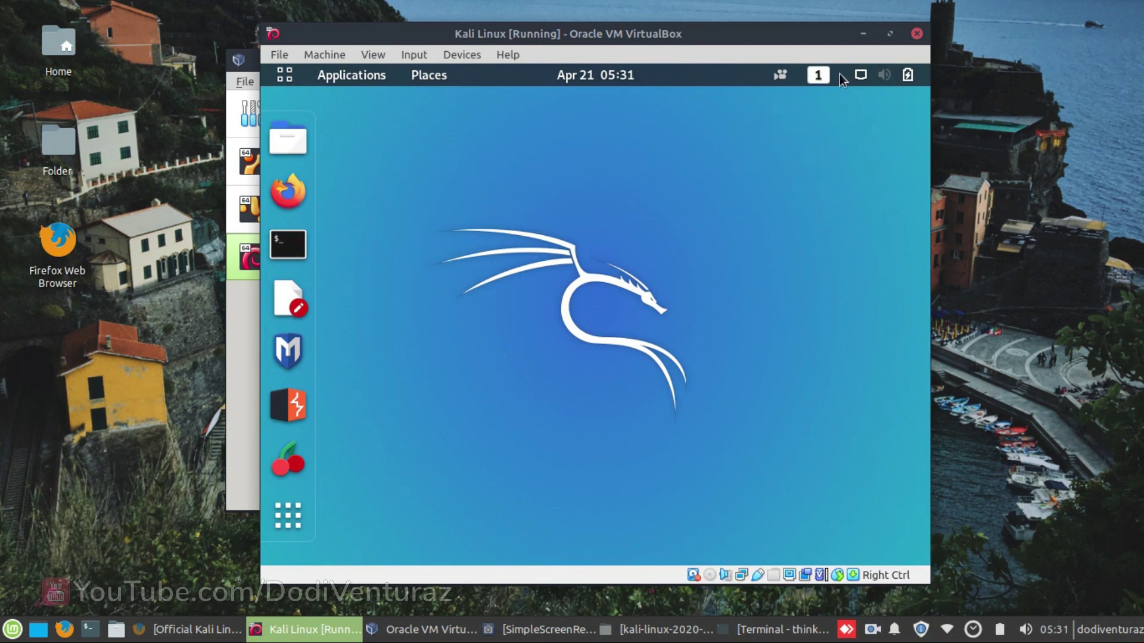
pyautogui.click(888, 75)
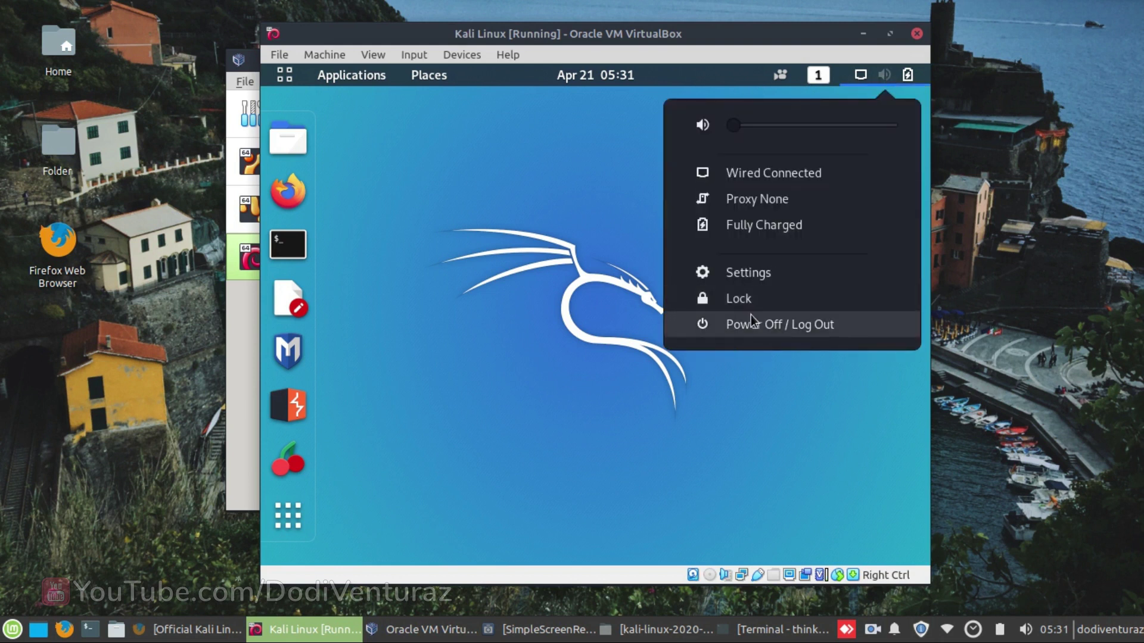
# - Log out of the Kali GNOME session through the system menu's Power Off / Log Out entry
pyautogui.click(763, 330)
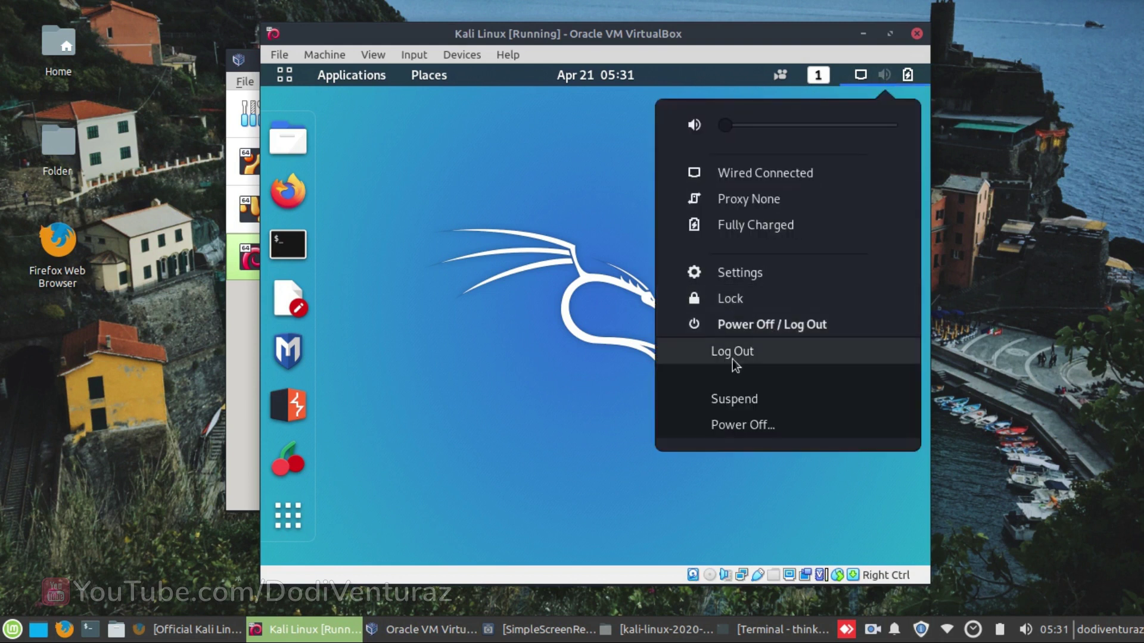
pyautogui.click(762, 347)
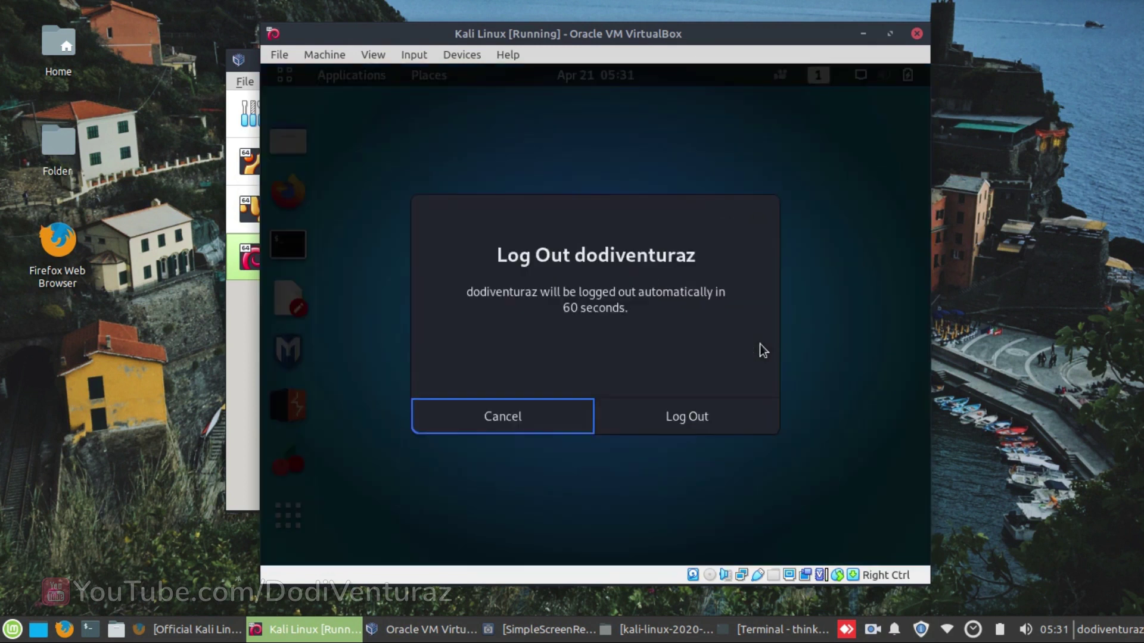
pyautogui.click(685, 416)
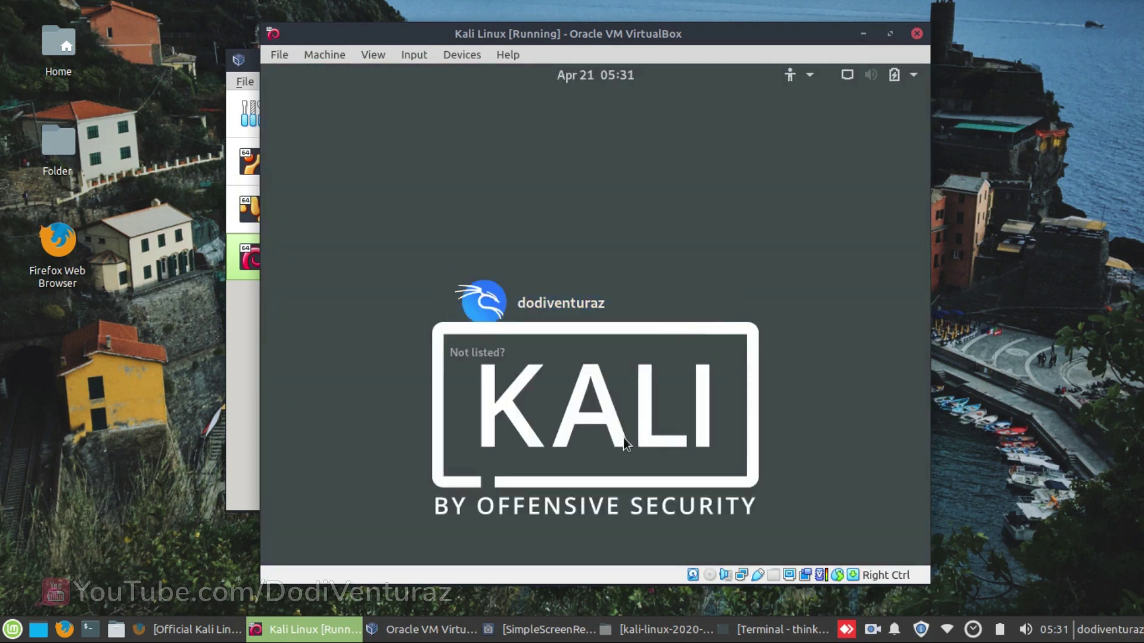
# - Look through the login screen's accessibility, calendar and system status menus, then close them
pyautogui.click(804, 79)
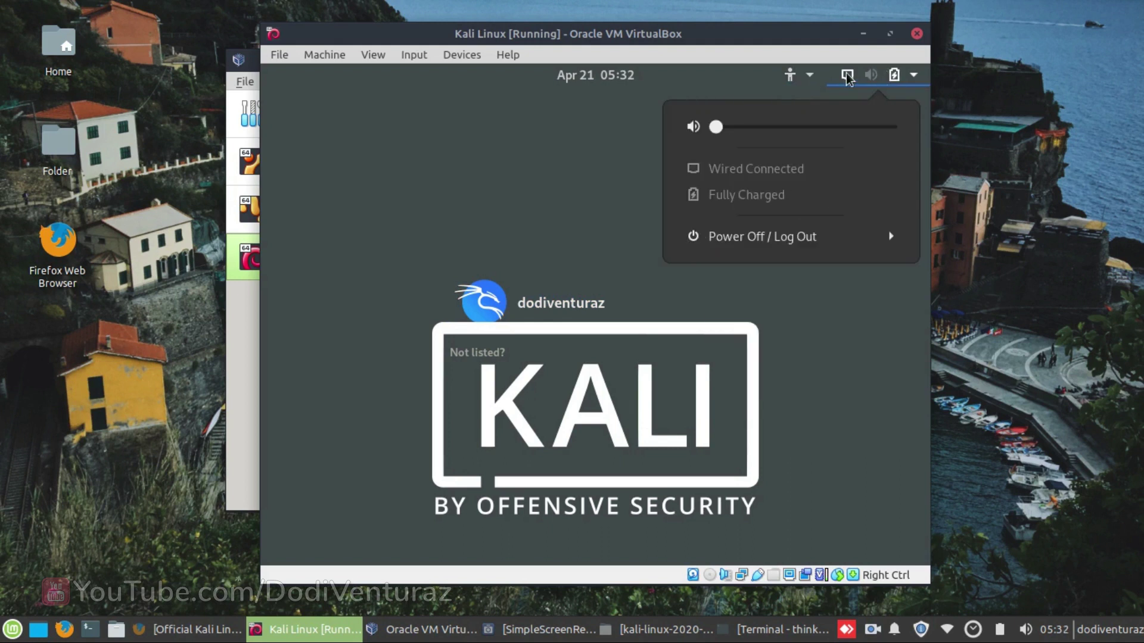
pyautogui.click(615, 200)
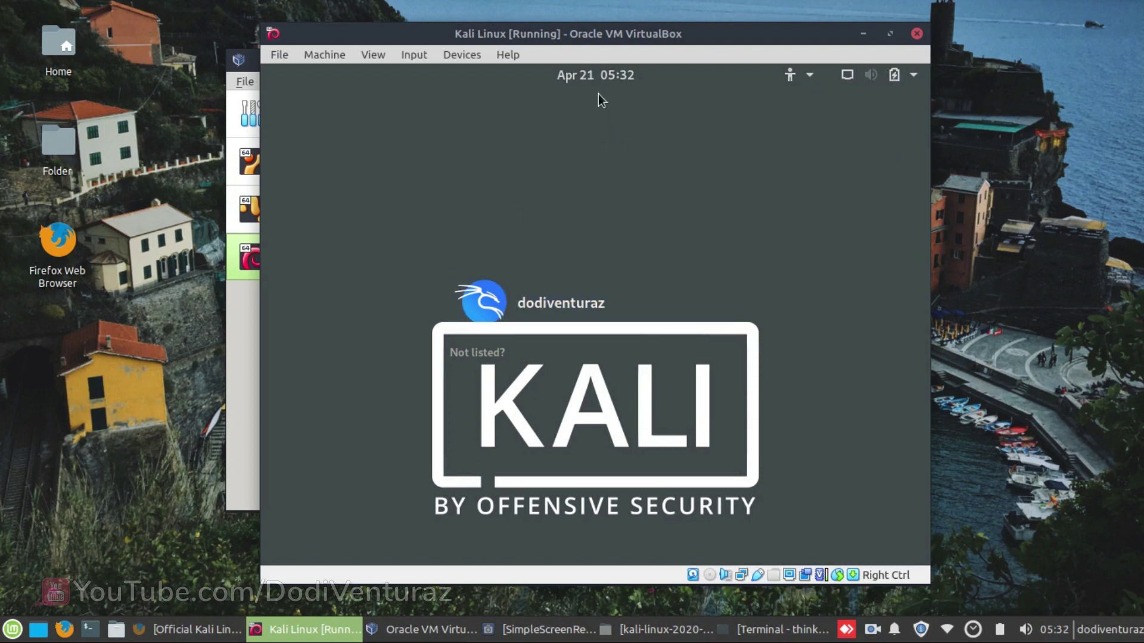
pyautogui.click(591, 72)
pyautogui.click(828, 113)
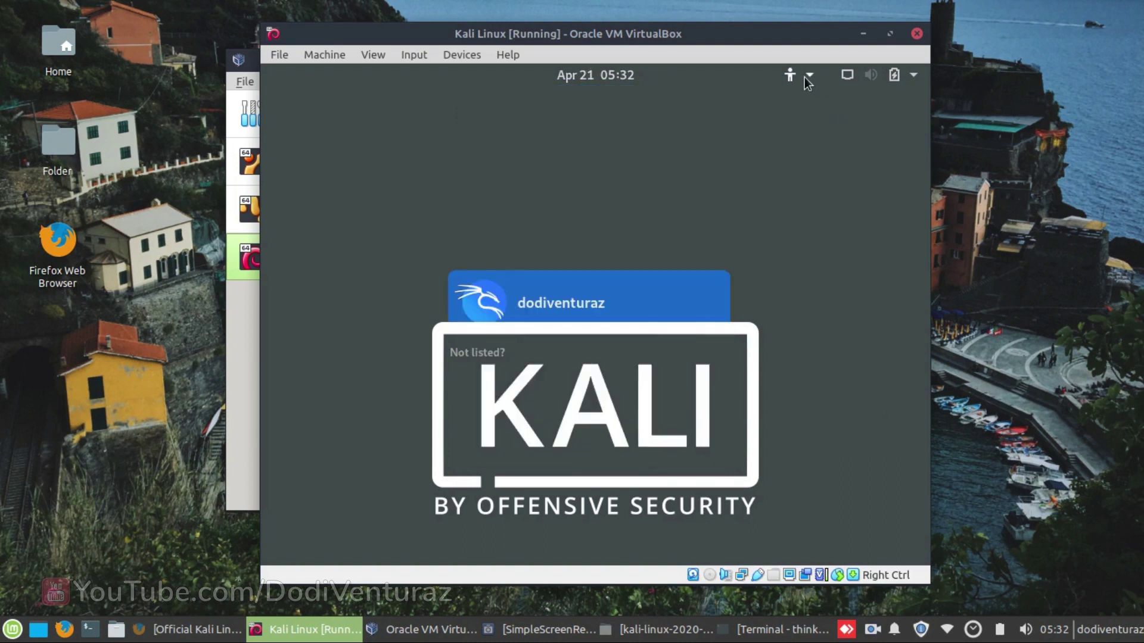
pyautogui.click(804, 77)
pyautogui.moveTo(842, 77)
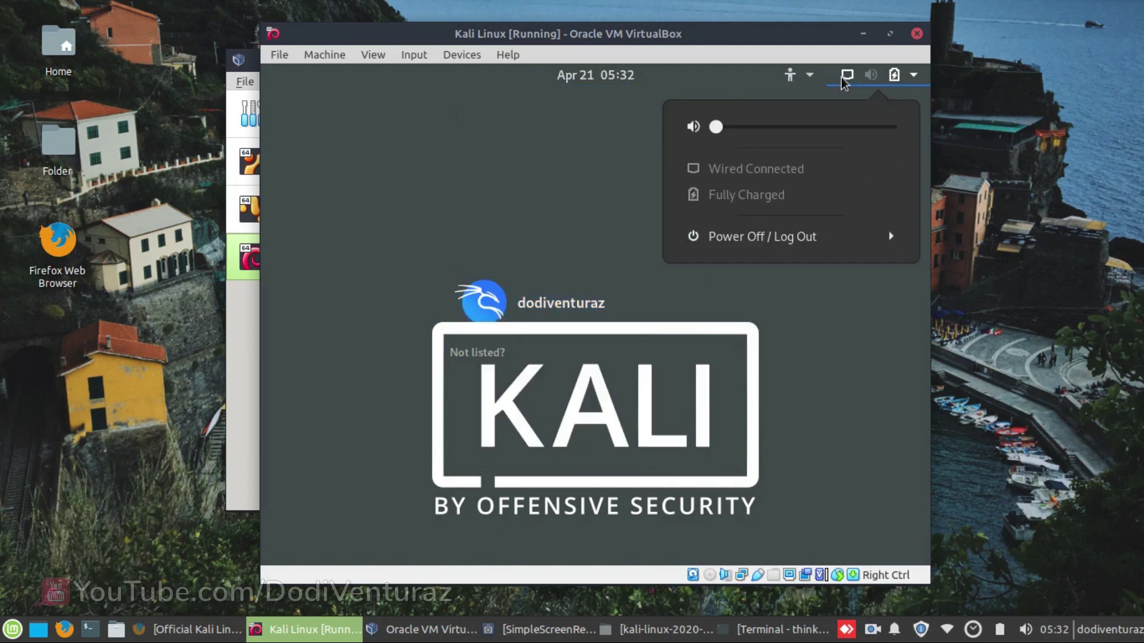
pyautogui.click(504, 283)
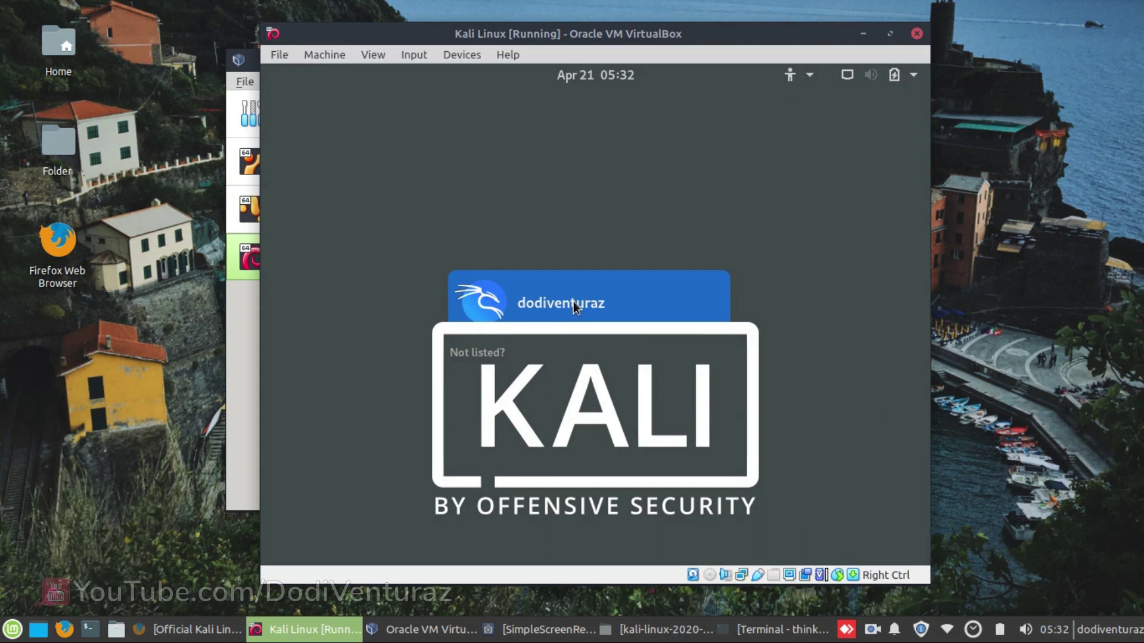
# - Select the user account and choose Xfce Session as the session type
pyautogui.click(578, 308)
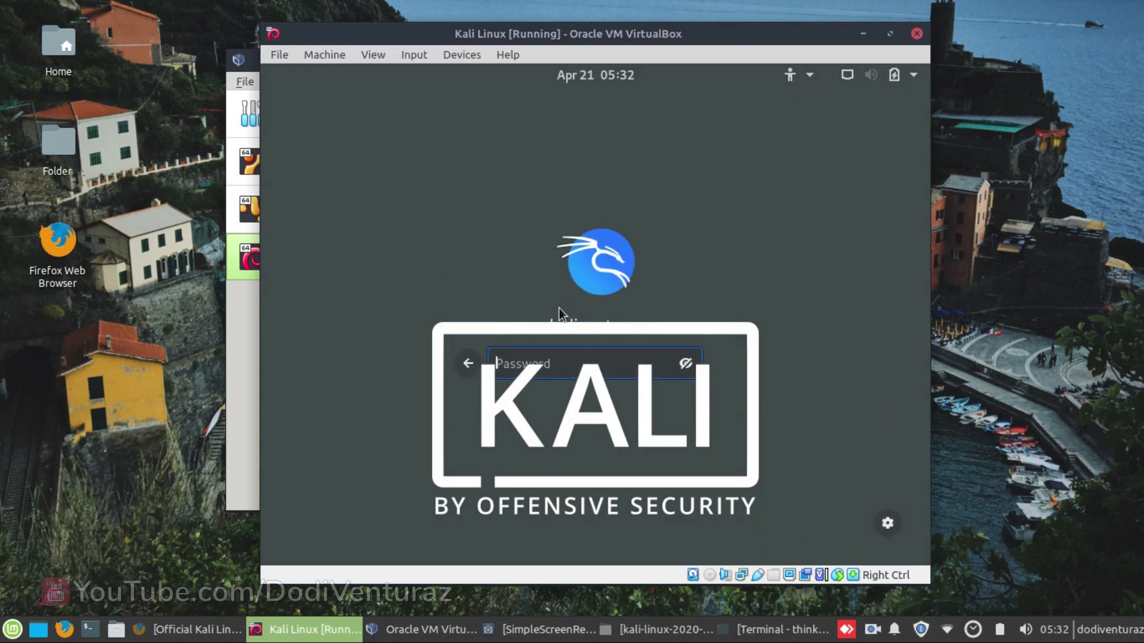
pyautogui.click(885, 528)
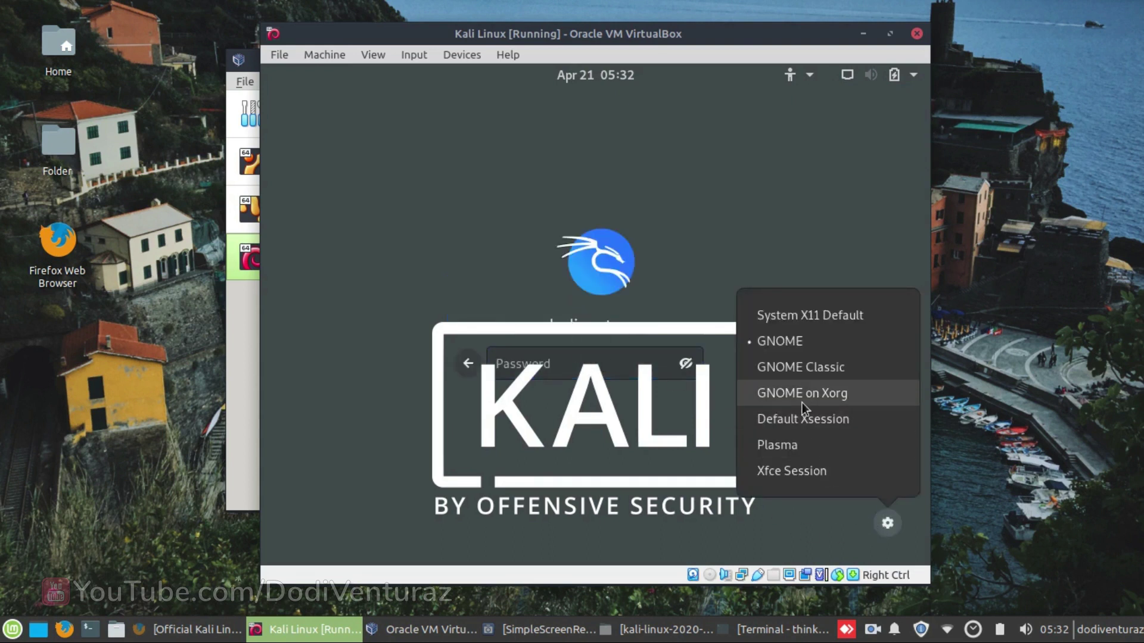
pyautogui.click(781, 544)
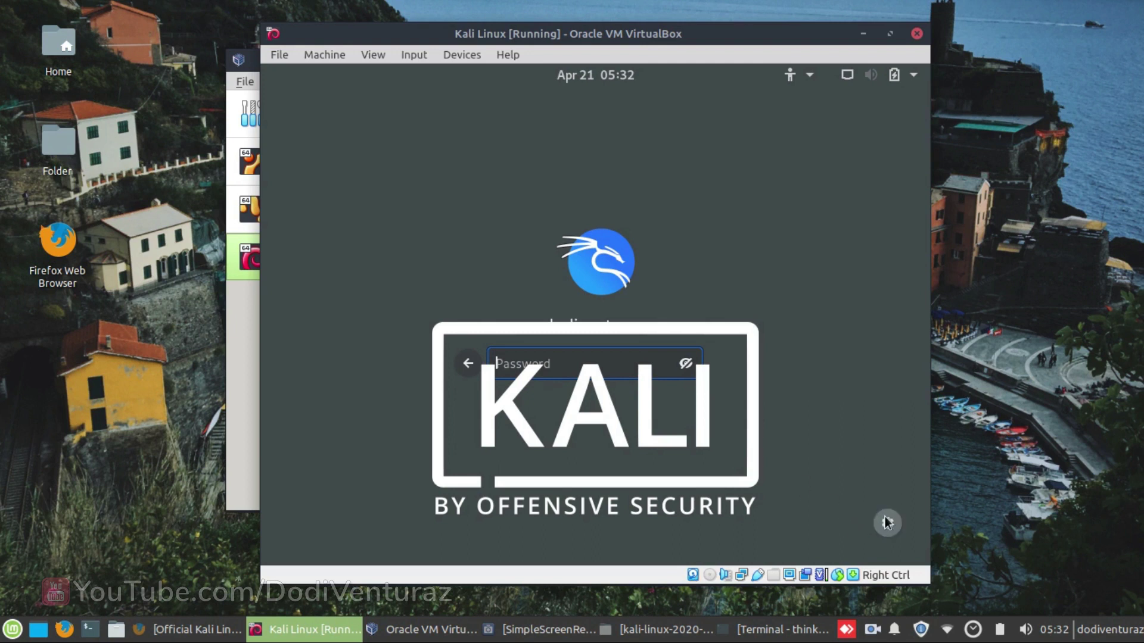
pyautogui.click(887, 525)
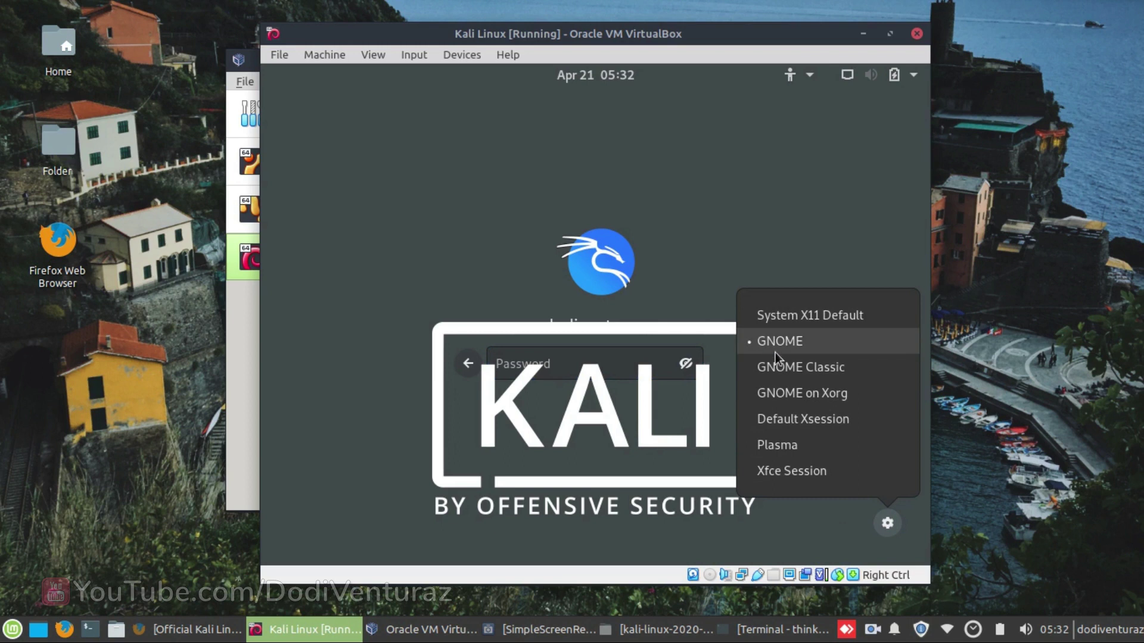
pyautogui.click(864, 538)
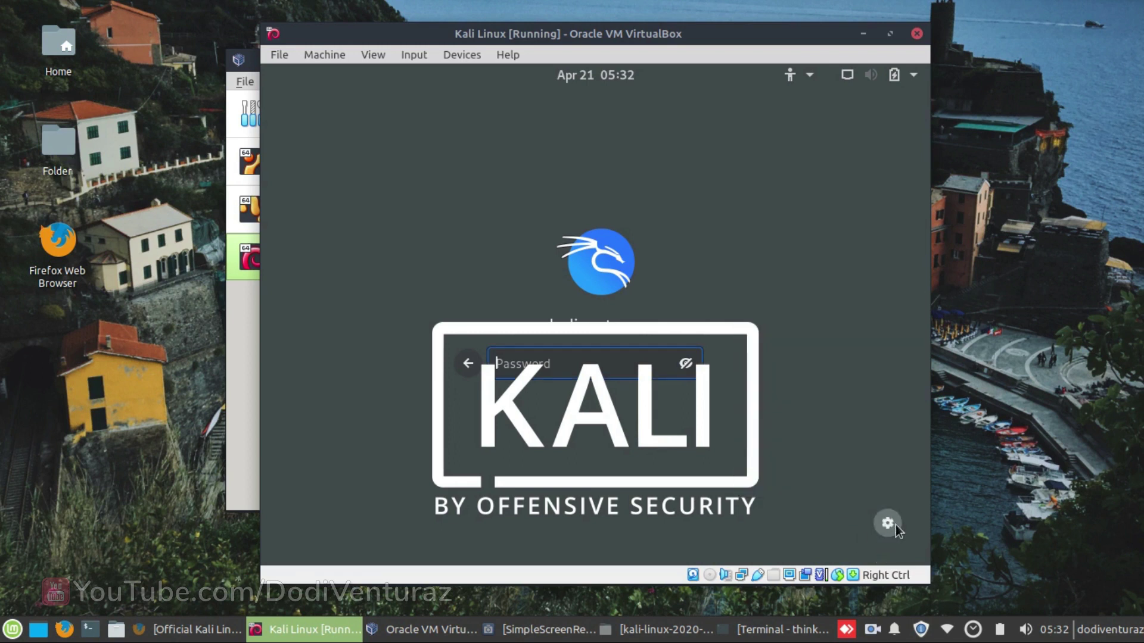
pyautogui.click(886, 525)
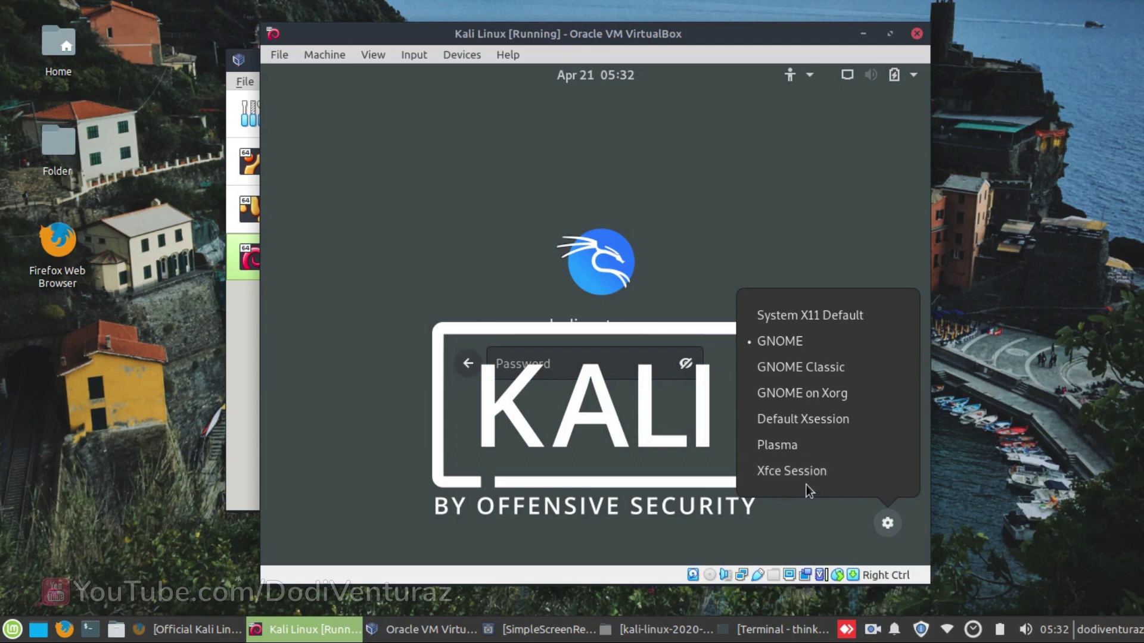
pyautogui.click(777, 474)
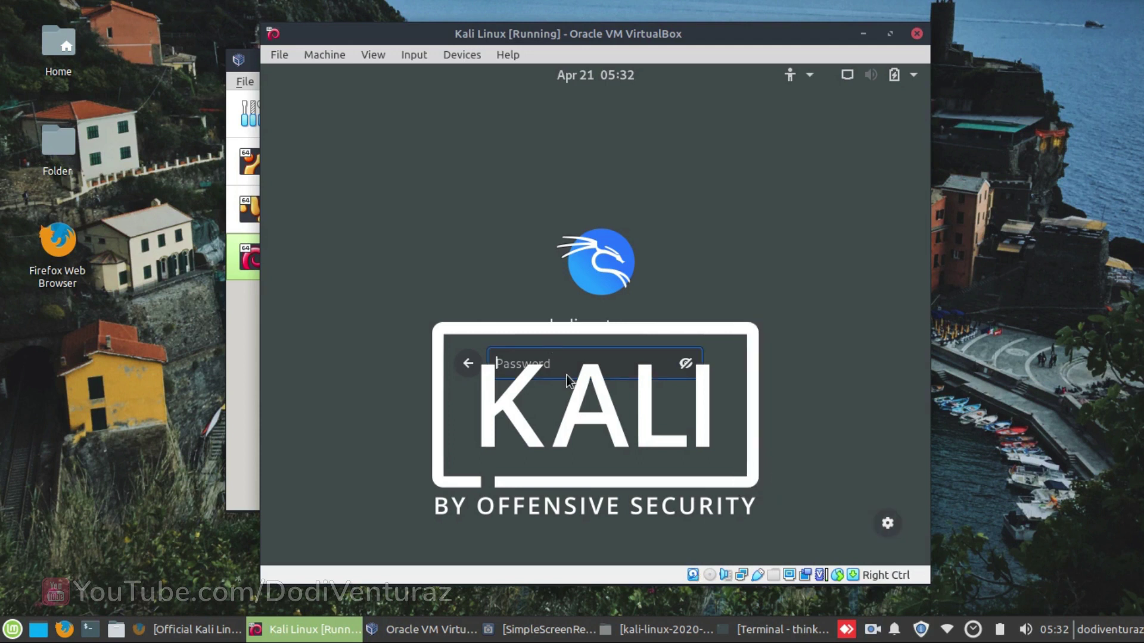
# - Enter the account password to start the Xfce session, and view the Kali applications menu
pyautogui.write('kalikkalikalikalika')
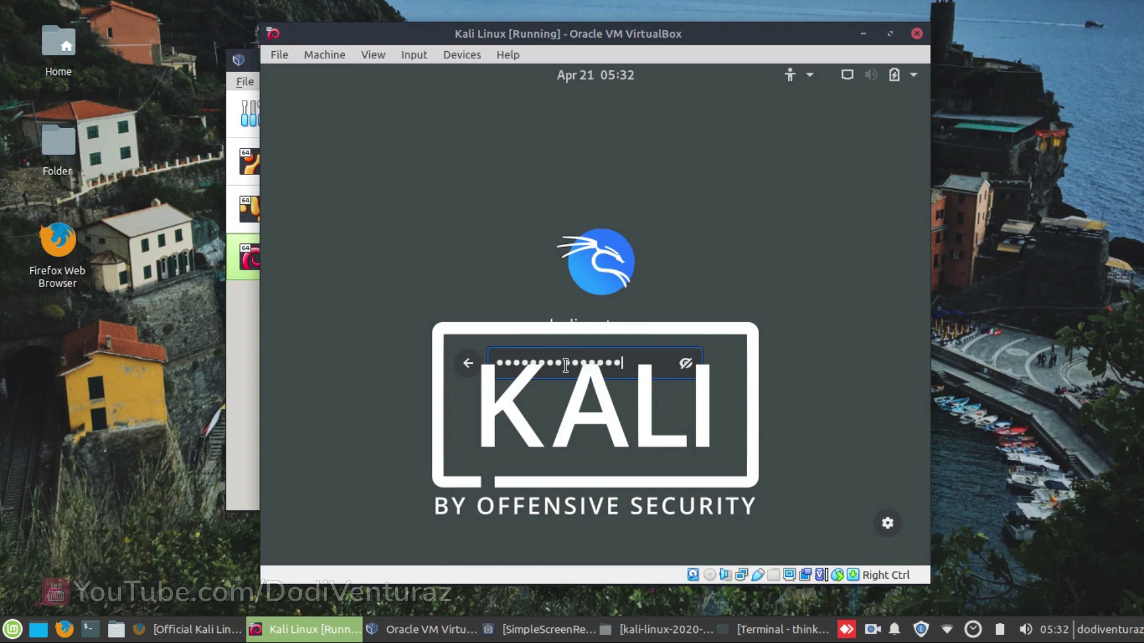
pyautogui.press('Return')
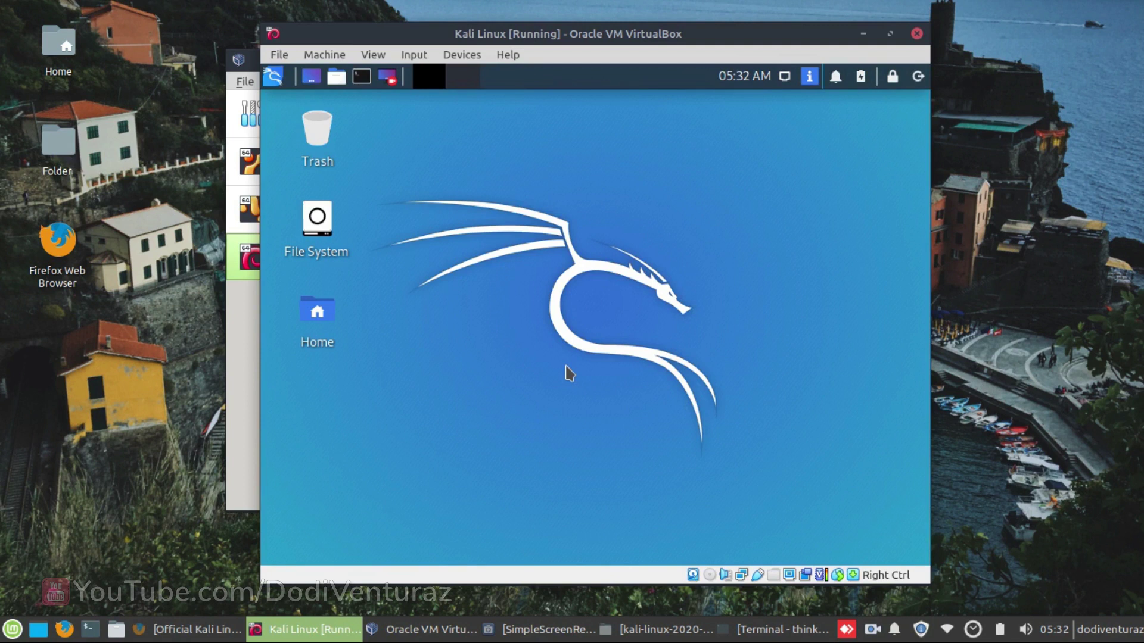
pyautogui.click(276, 77)
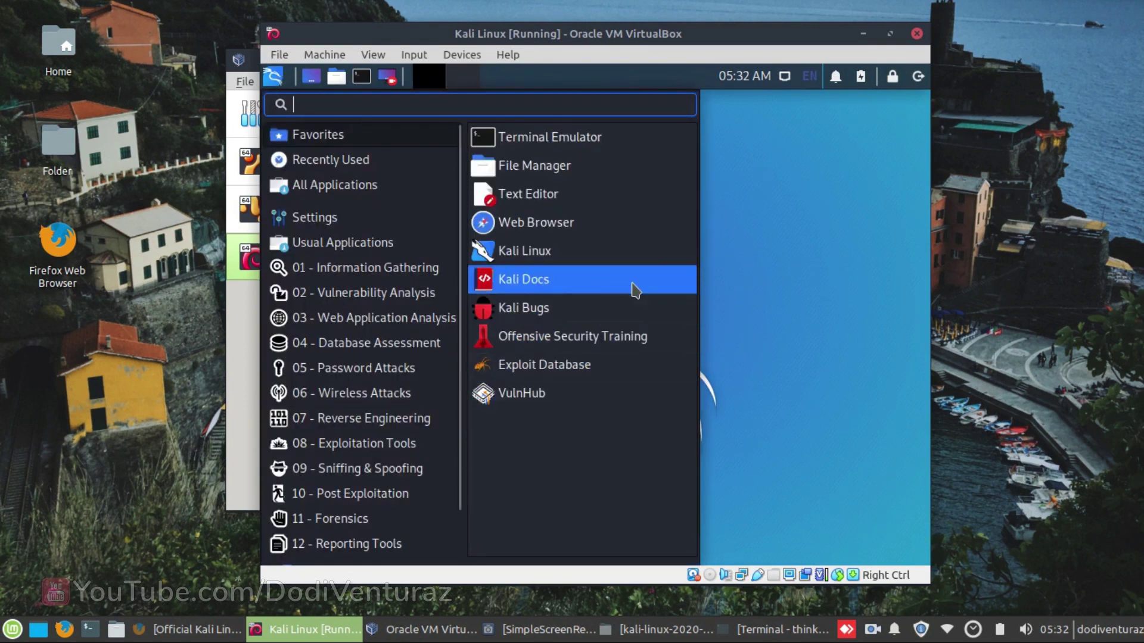
# - Open the Home folder from the panel's folder shortcuts, move its window, then close it
pyautogui.click(728, 237)
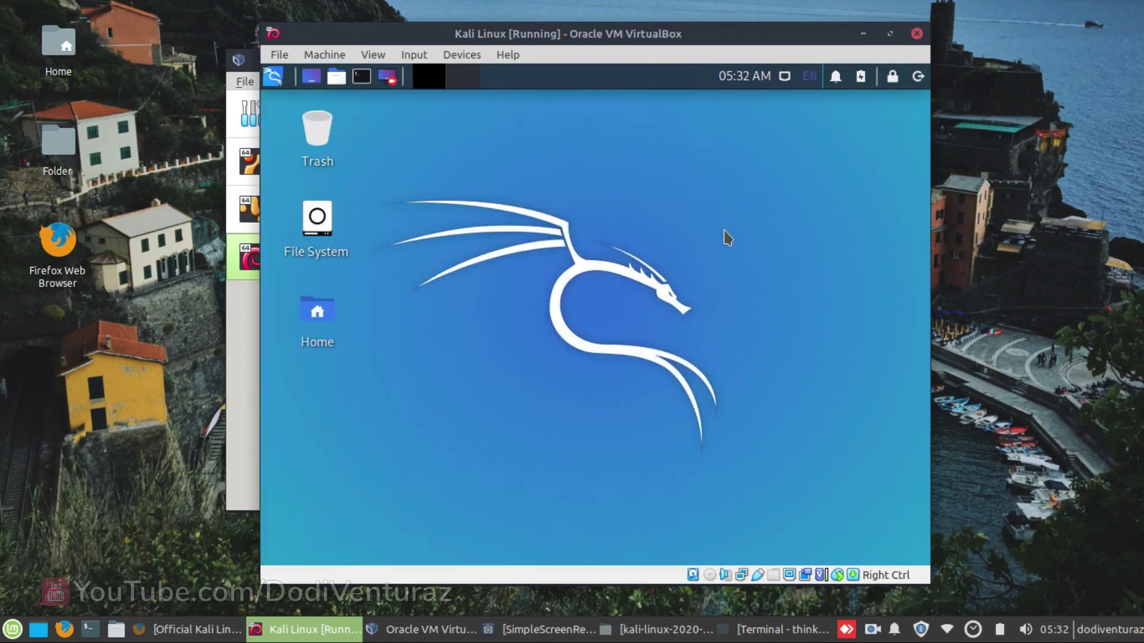
pyautogui.click(336, 77)
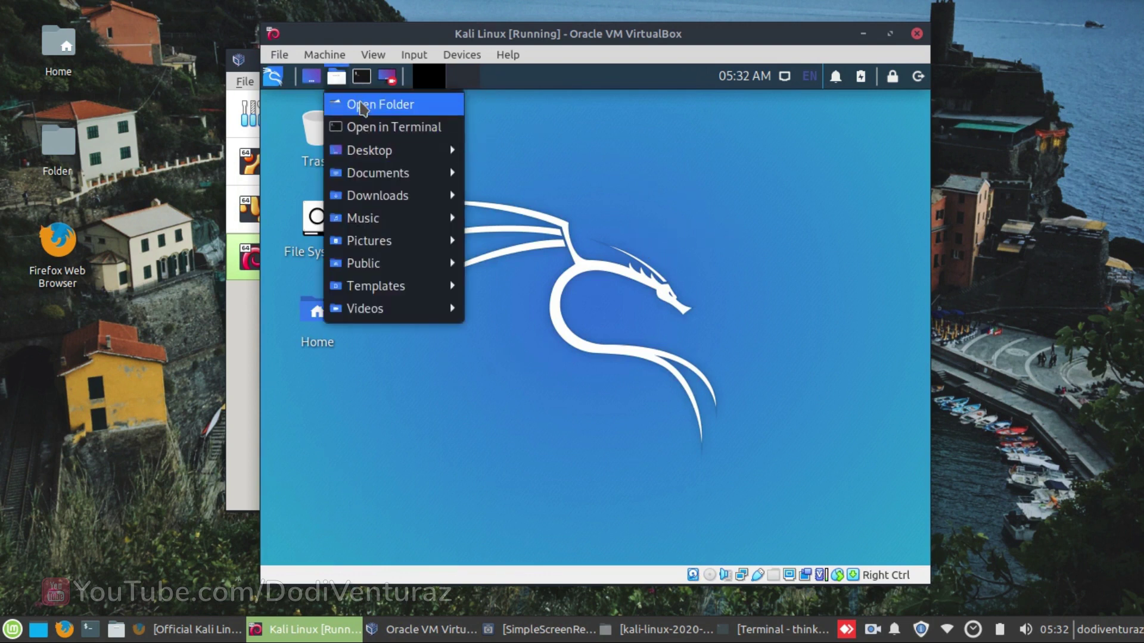
pyautogui.click(361, 104)
pyautogui.moveTo(620, 85); pyautogui.dragTo(635, 116)
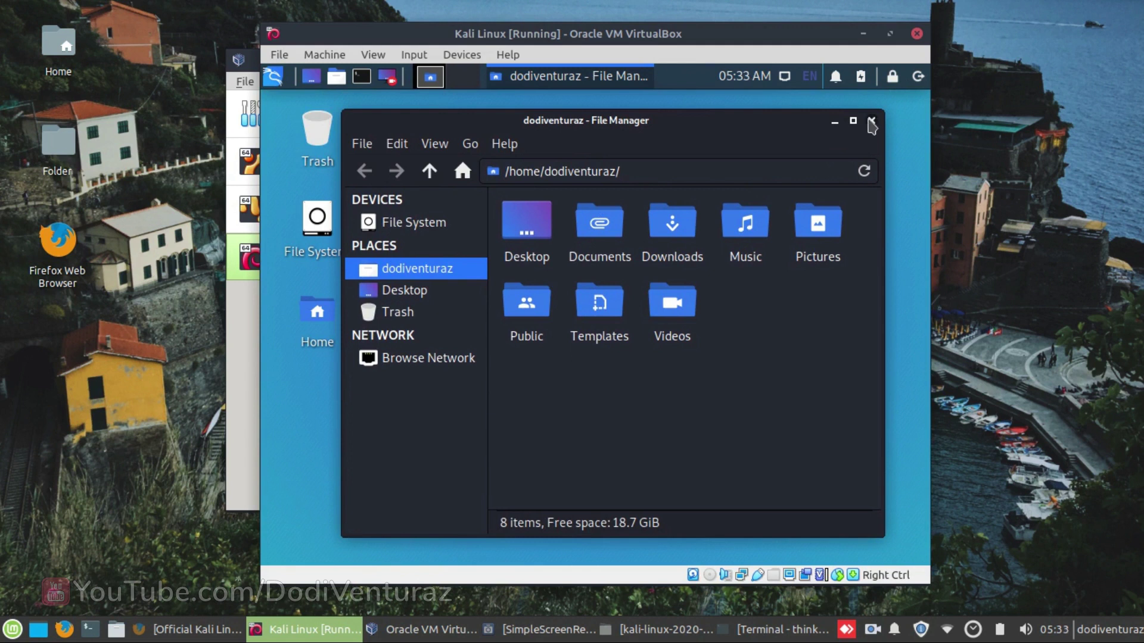
pyautogui.click(872, 121)
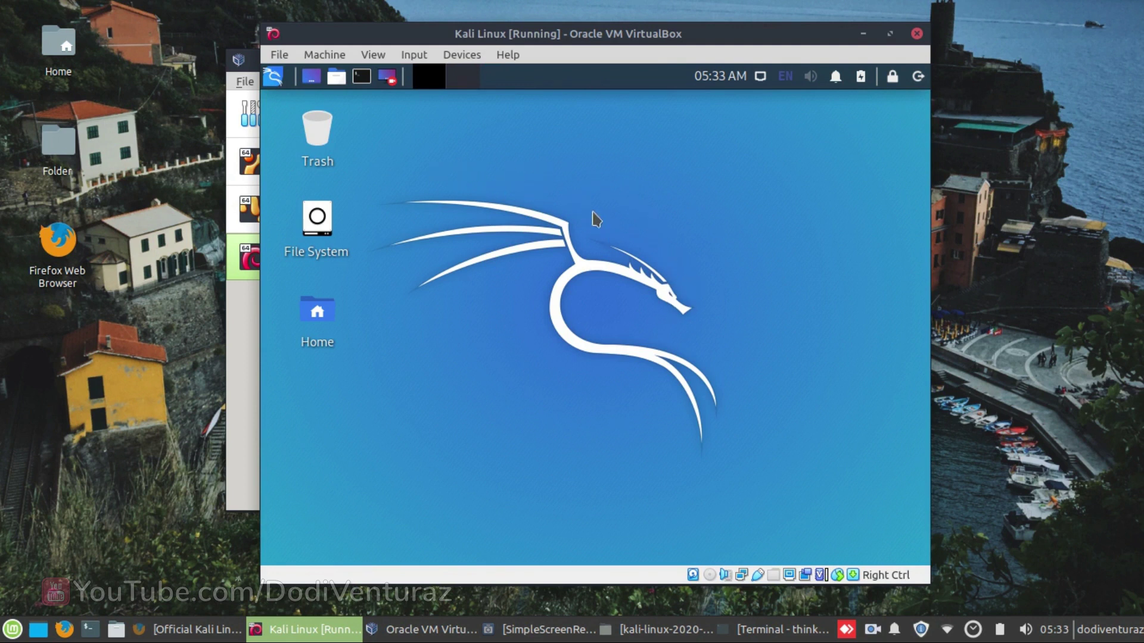
# - Browse the Kali applications menu, then open the log-out and shutdown options dialog
pyautogui.click(273, 77)
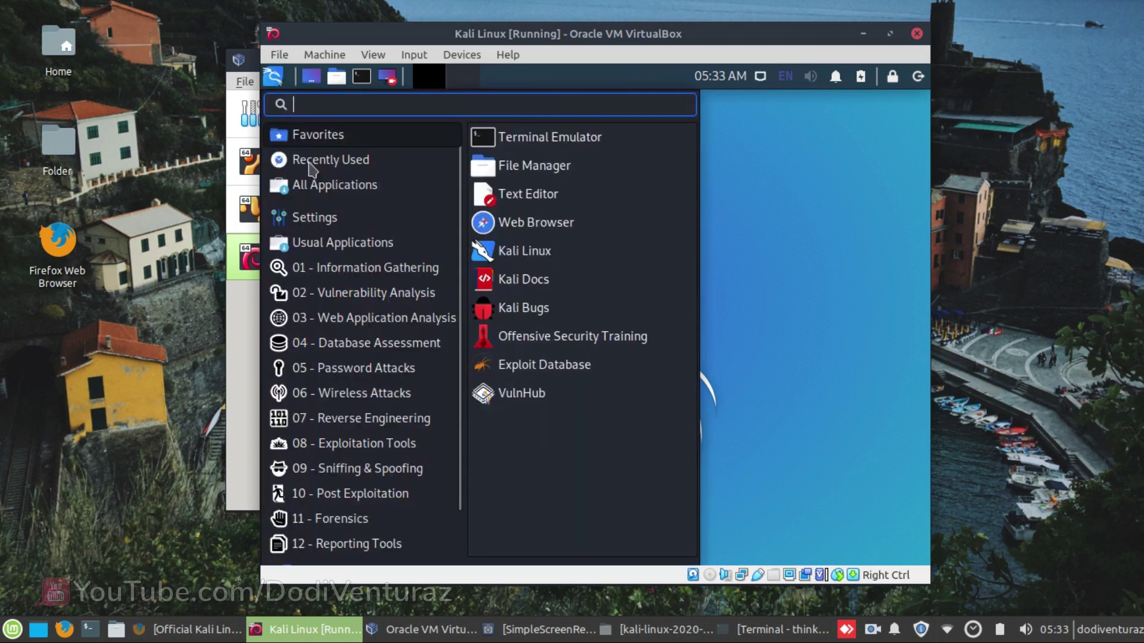
pyautogui.scroll(-2, 407, 405)
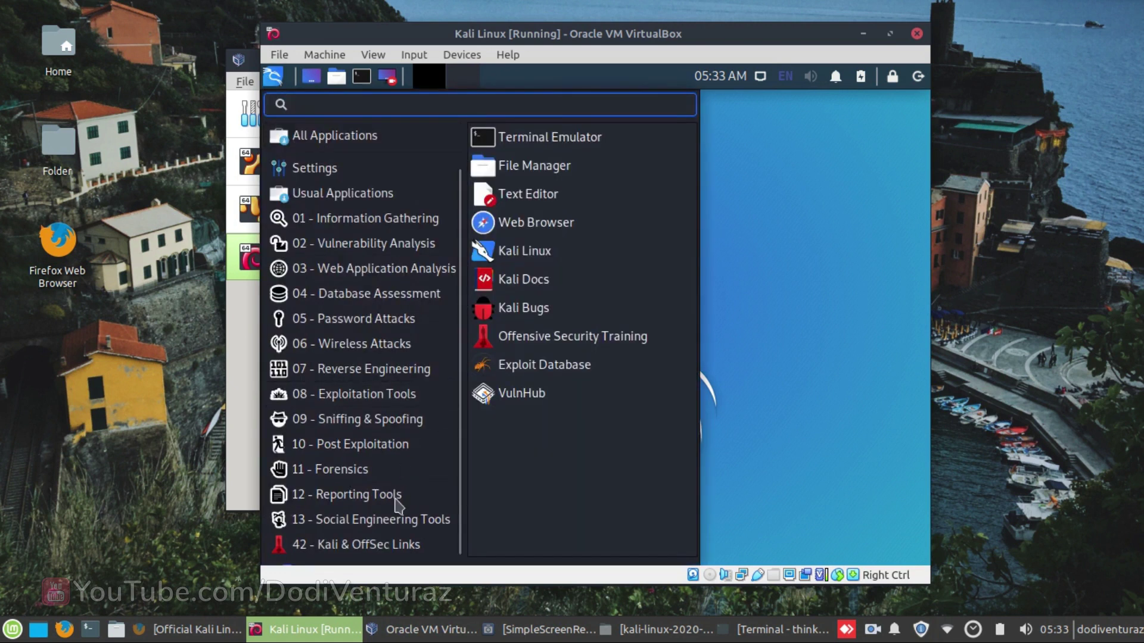
pyautogui.scroll(2, 405, 209)
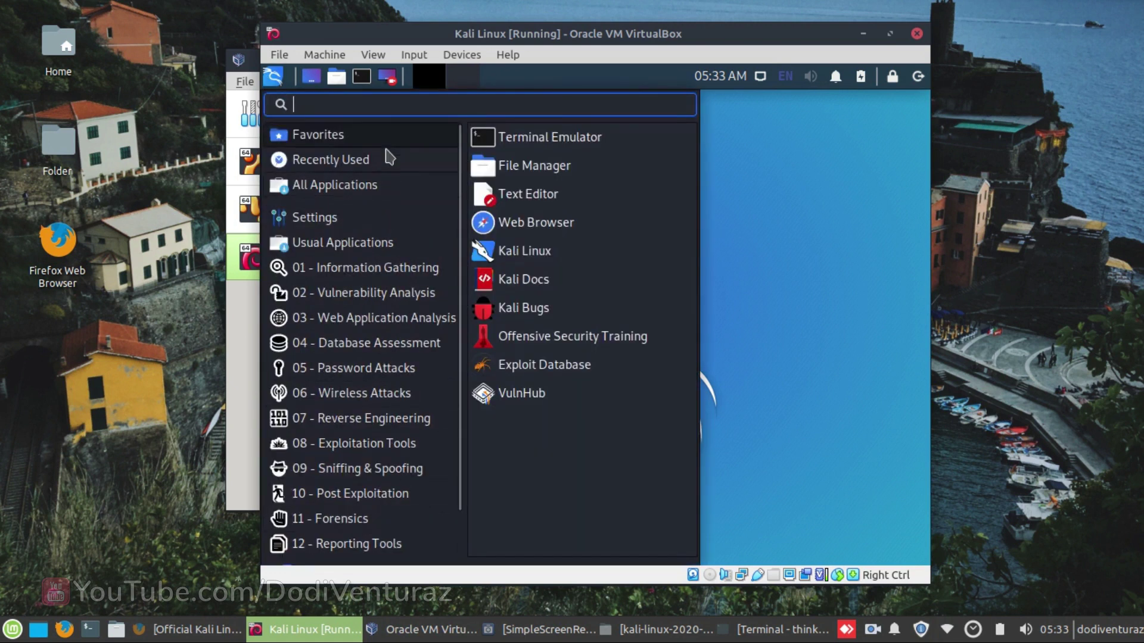
pyautogui.click(804, 223)
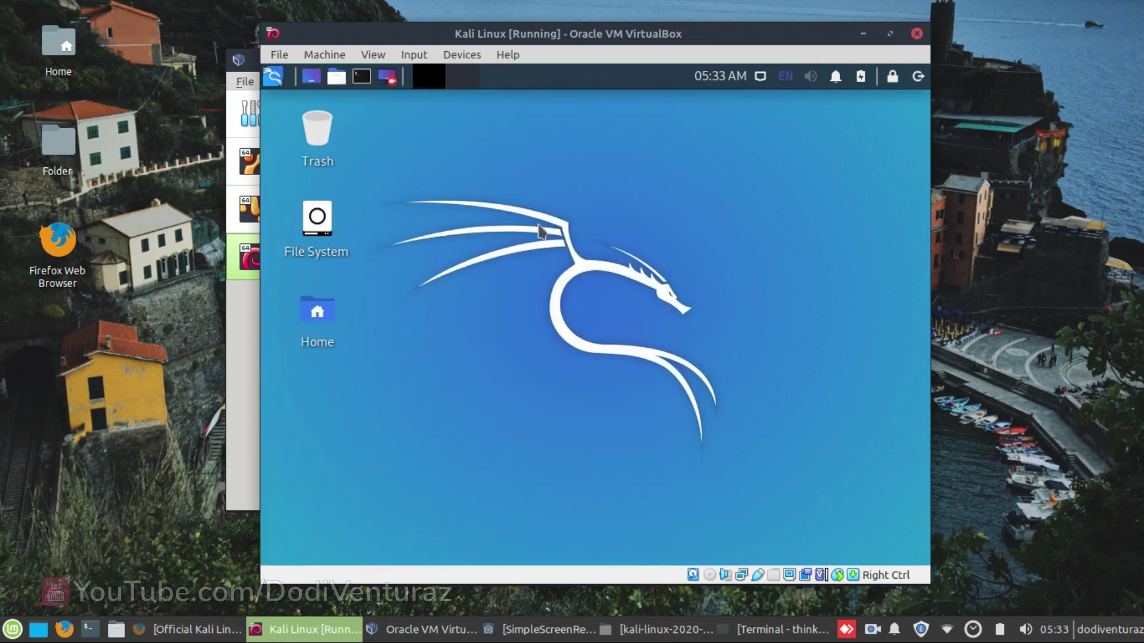
pyautogui.click(918, 77)
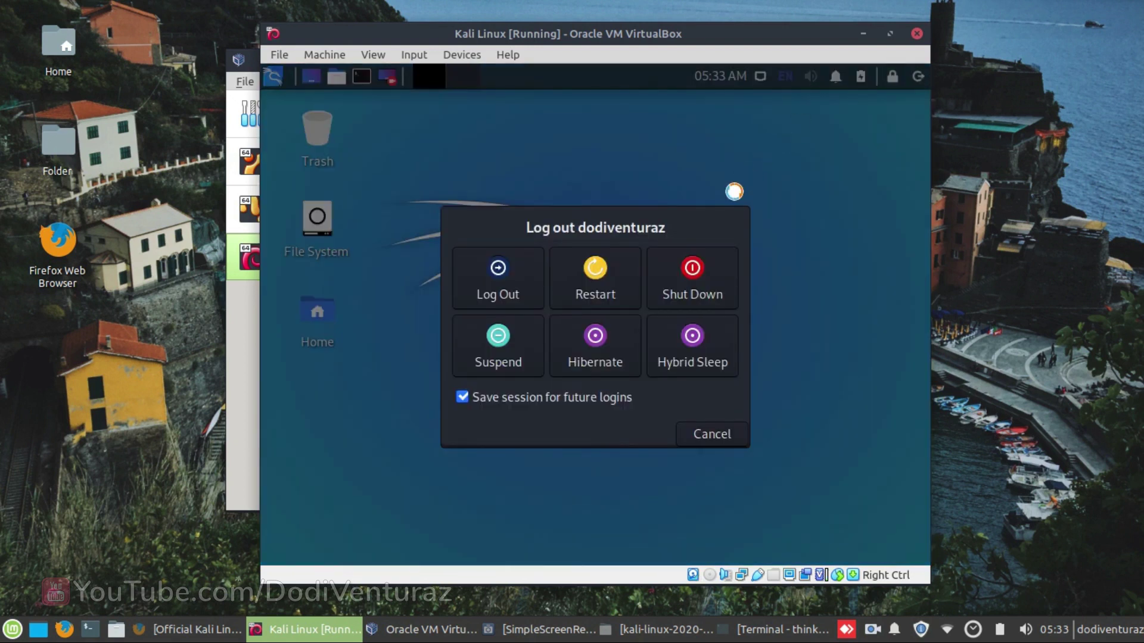